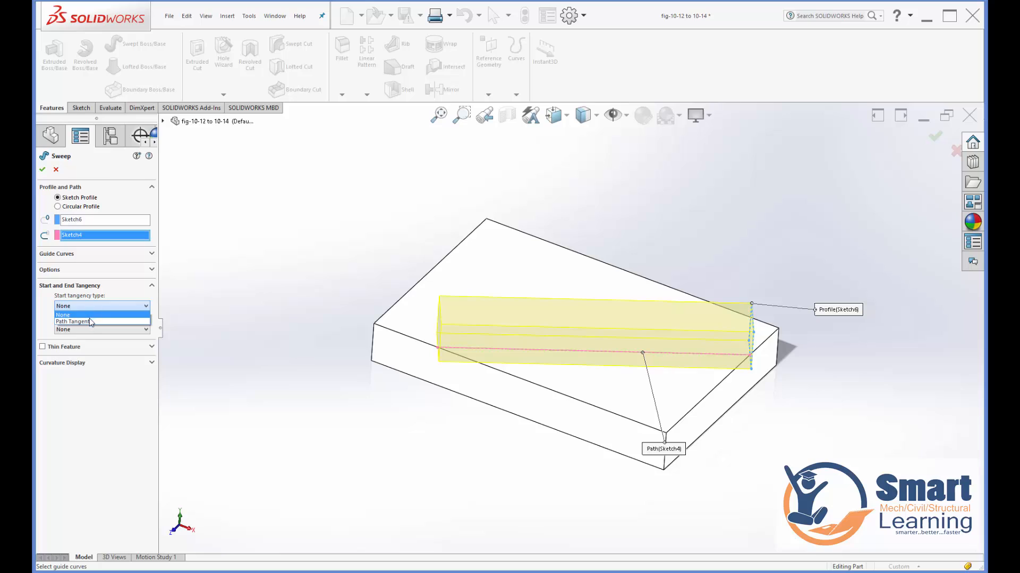
- Set the start and end tangency types of the sweep to Path Tangent and create the feature
left_click(88, 321)
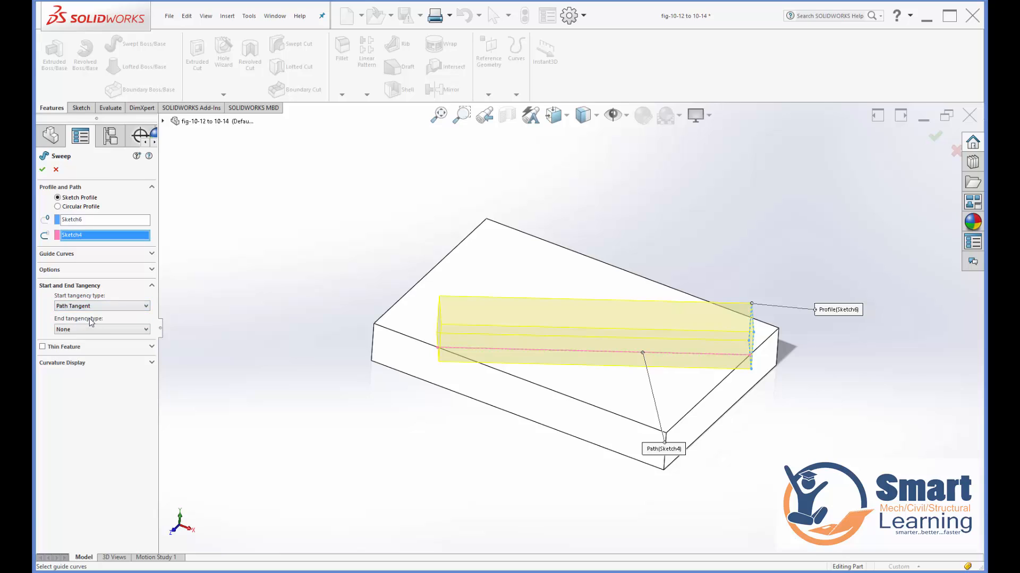
left_click(80, 329)
left_click(80, 348)
left_click(43, 170)
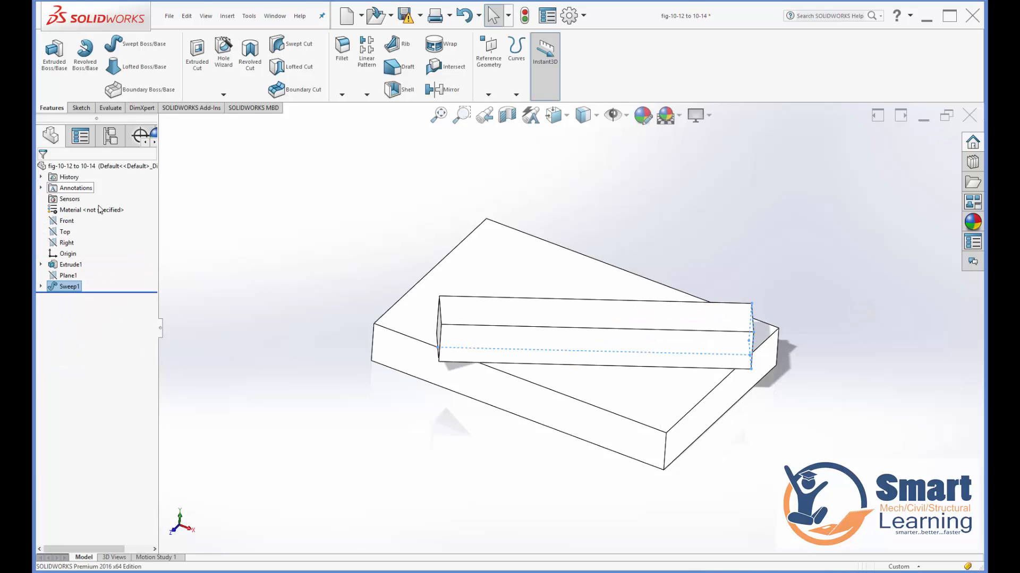
- Edit the sweep on the block and turn on Align with end faces
middle_click_drag(422, 422, 473, 411)
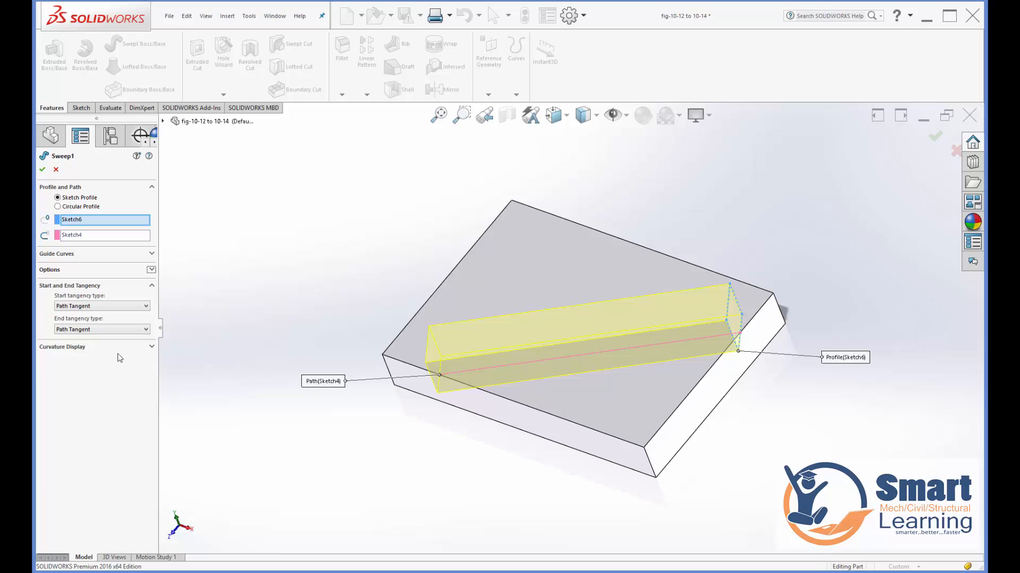
left_click(151, 270)
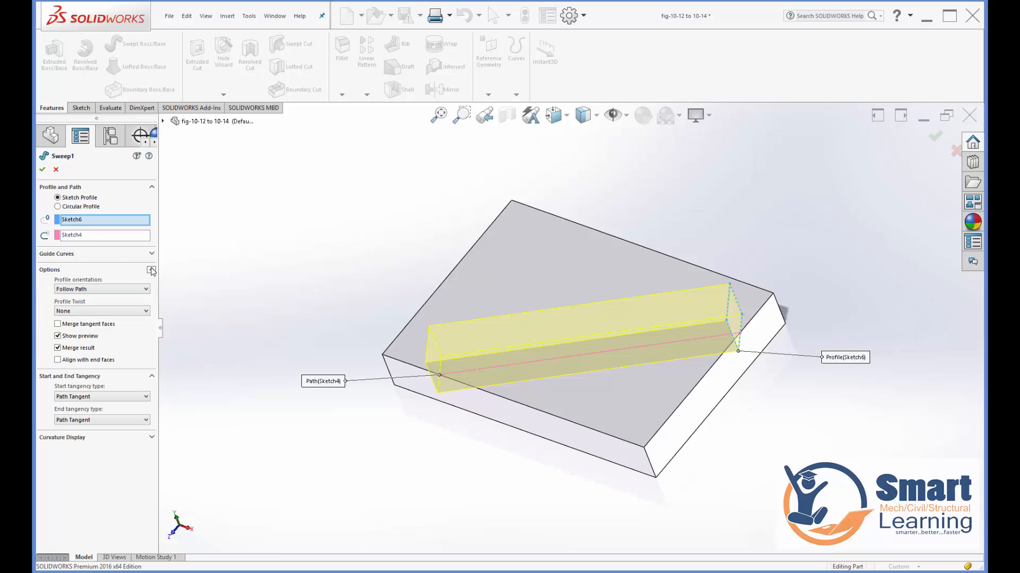
left_click(58, 360)
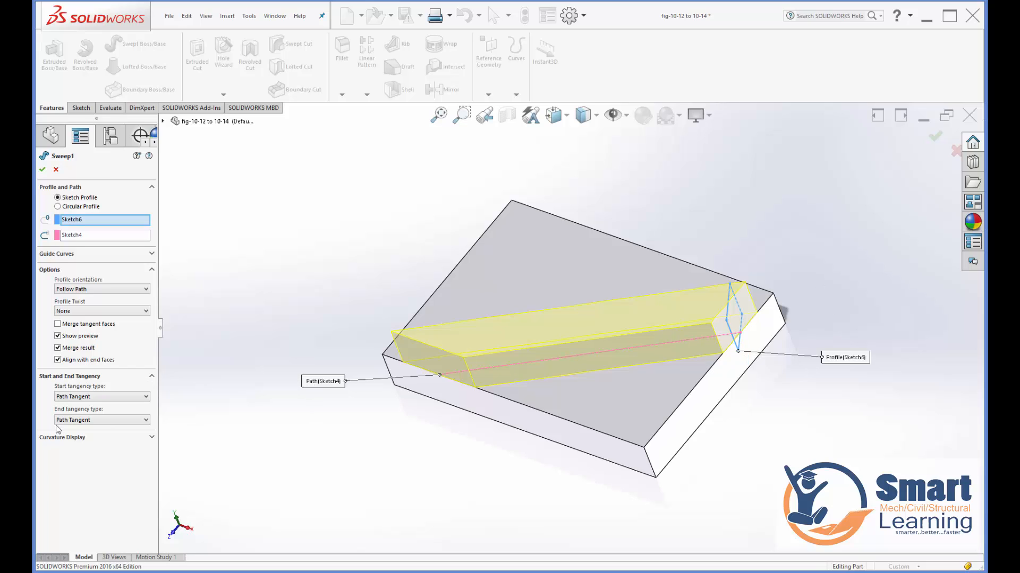
- Set the sweep's start and end tangency types to None and accept the edited feature
left_click(91, 398)
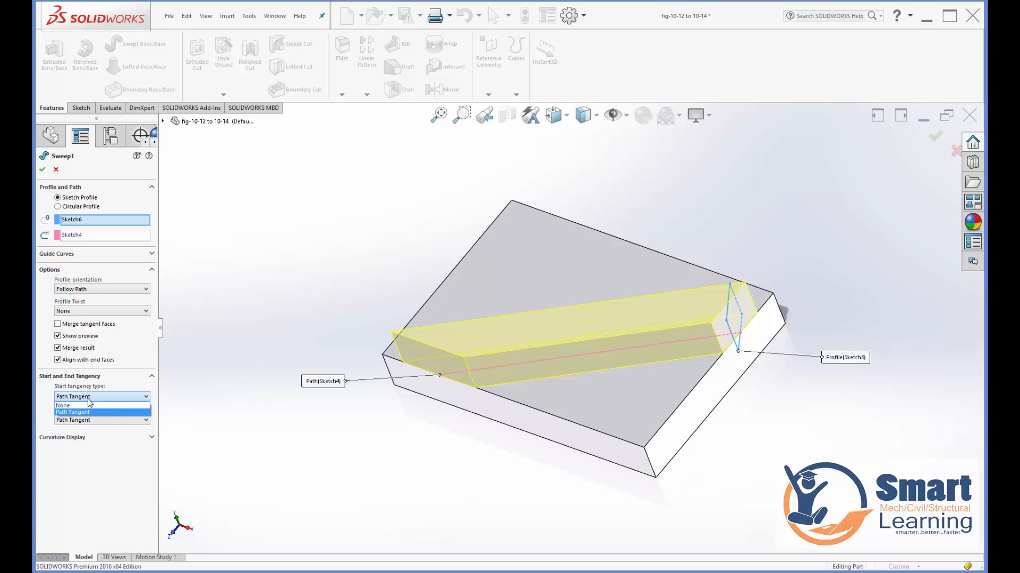
left_click(79, 406)
left_click(77, 419)
left_click(68, 428)
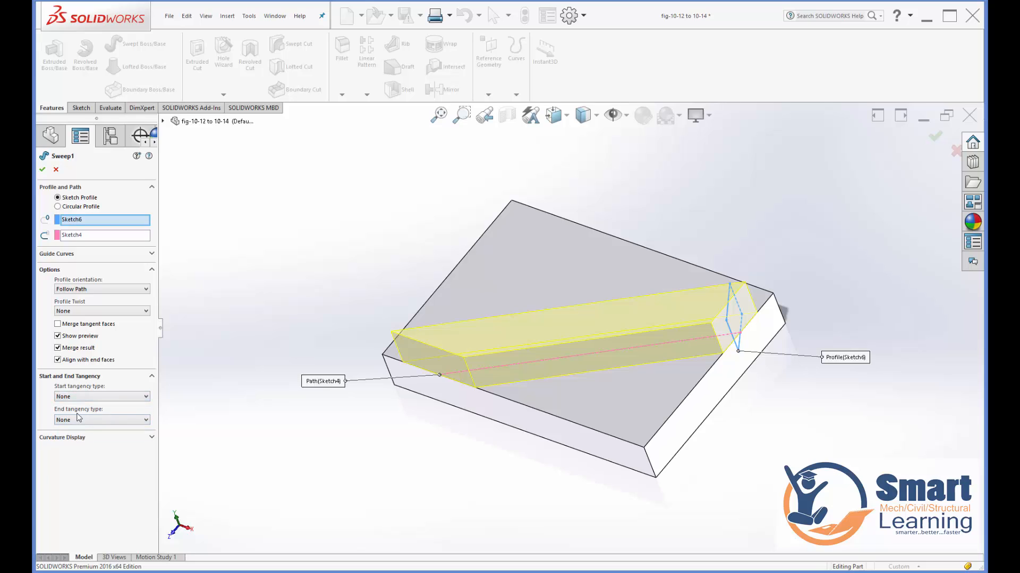
left_click(153, 376)
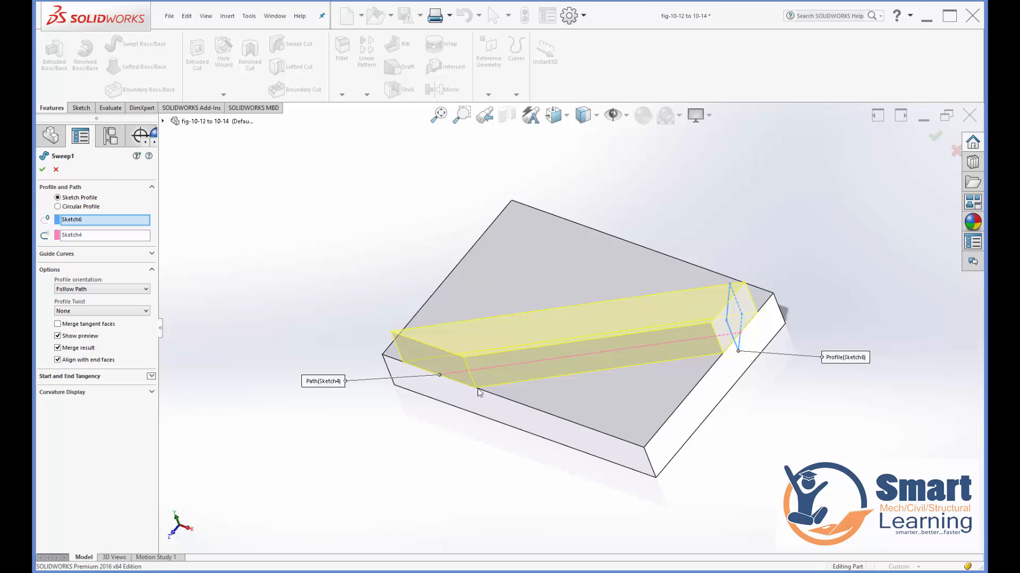
left_click(73, 325)
middle_click_drag(467, 439, 473, 417)
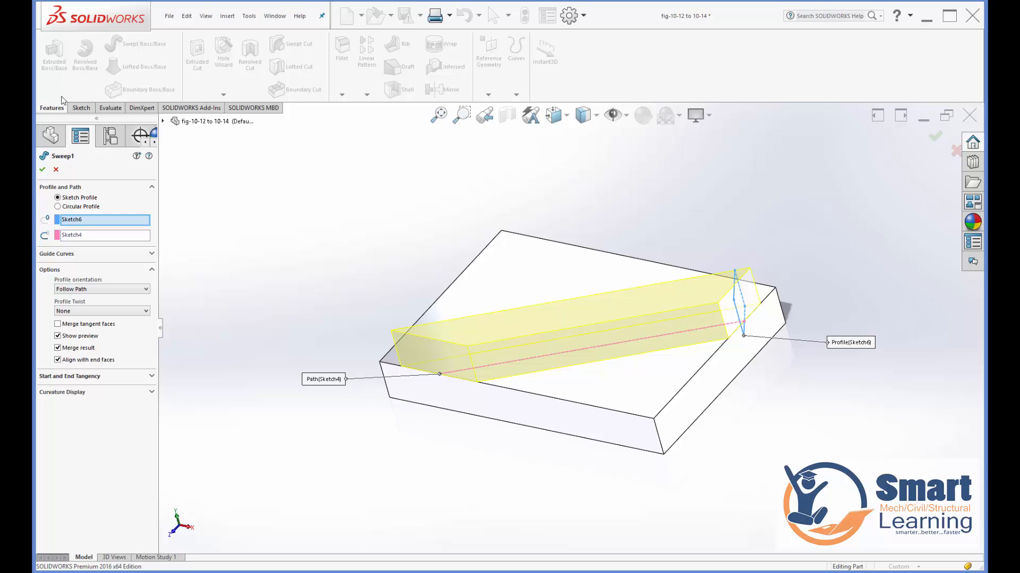
key("Return")
middle_click_drag(382, 428, 416, 379)
- Close the fig-10-12 to 10-14 part
left_click(168, 15)
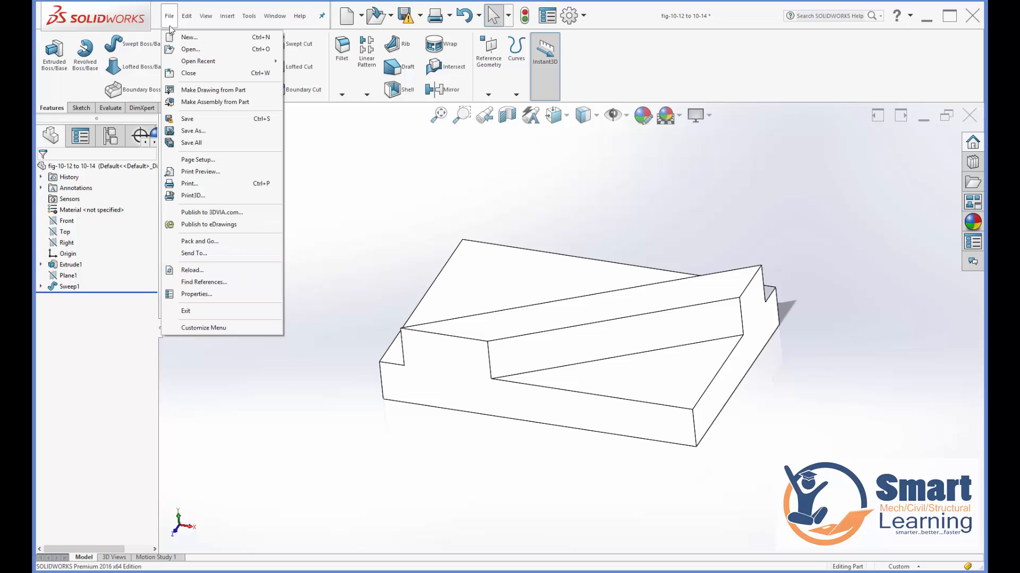
left_click(180, 62)
left_click(484, 296)
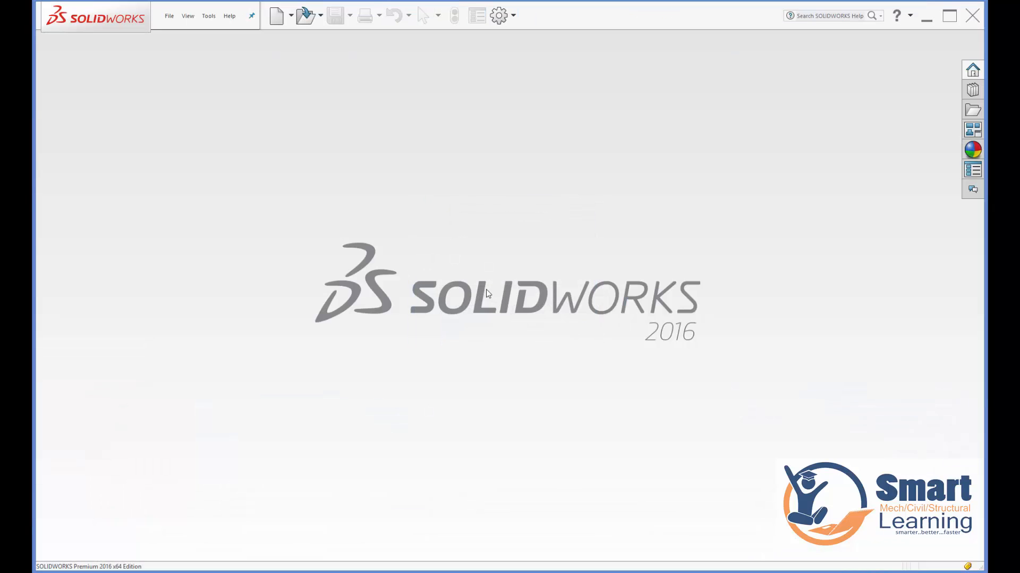
- Open the part fig-10-16 and 10-17 from the c10_sw2016_exercise files folder
left_click(169, 16)
left_click(181, 49)
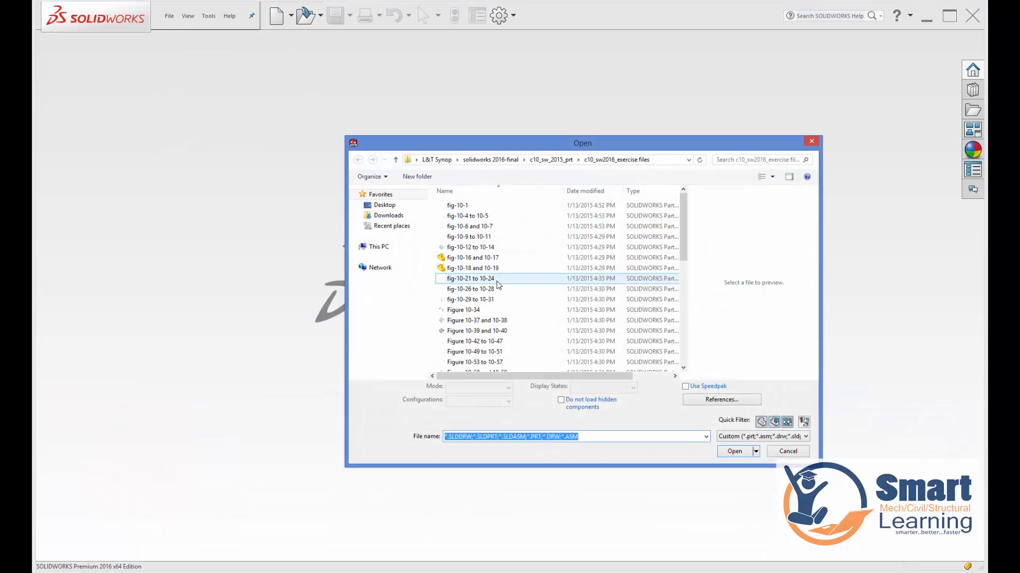
left_click(475, 258)
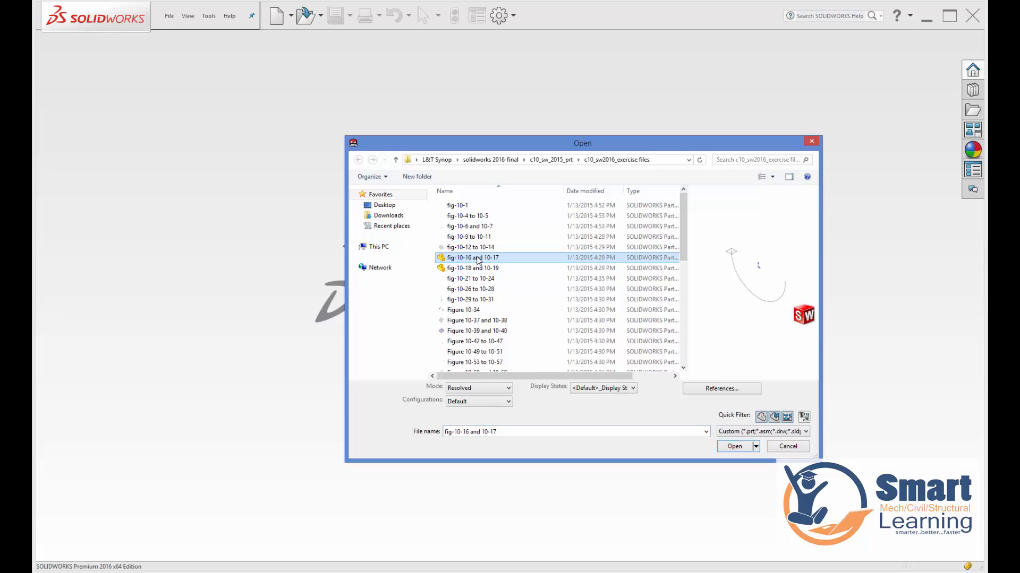
left_click(475, 249)
left_click(475, 258)
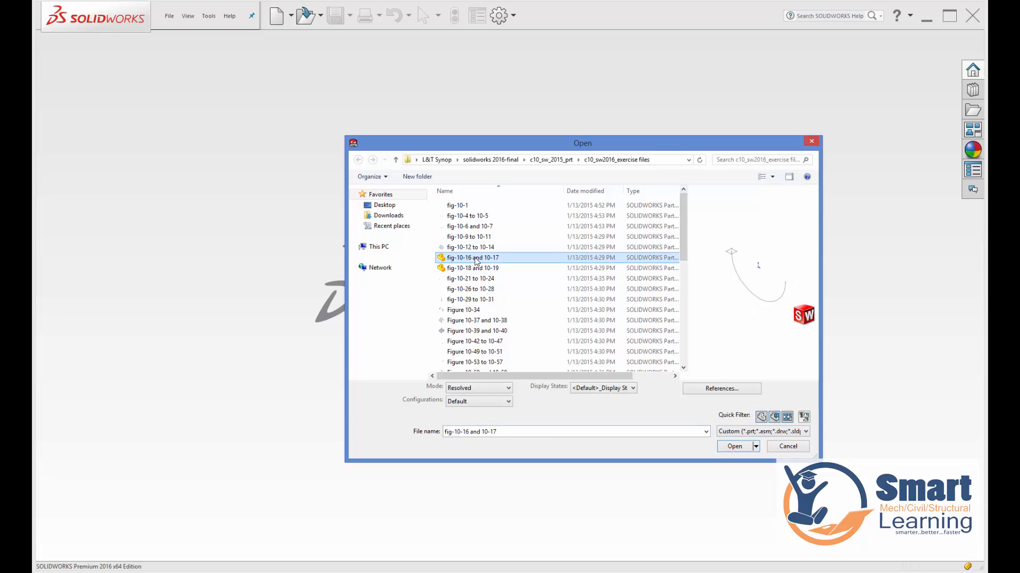
left_click(475, 258)
left_click(442, 269)
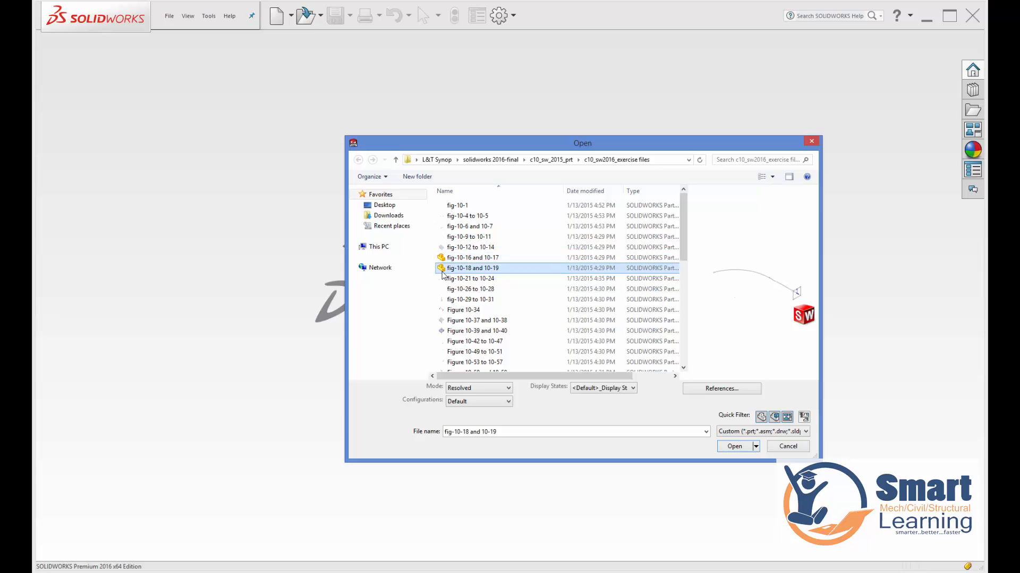
left_click(445, 260)
double_click(445, 260)
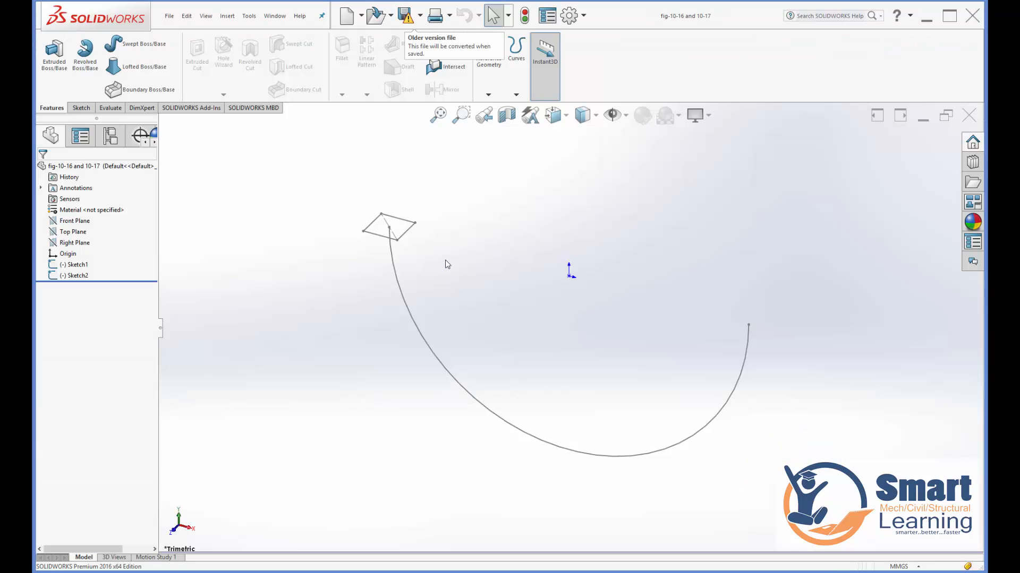
- Start a swept boss with the square Sketch2 as the profile and the arc Sketch1 as the path
mouse_move(460, 269)
middle_mouse_down()
mouse_move(485, 245)
mouse_move(465, 283)
middle_mouse_up()
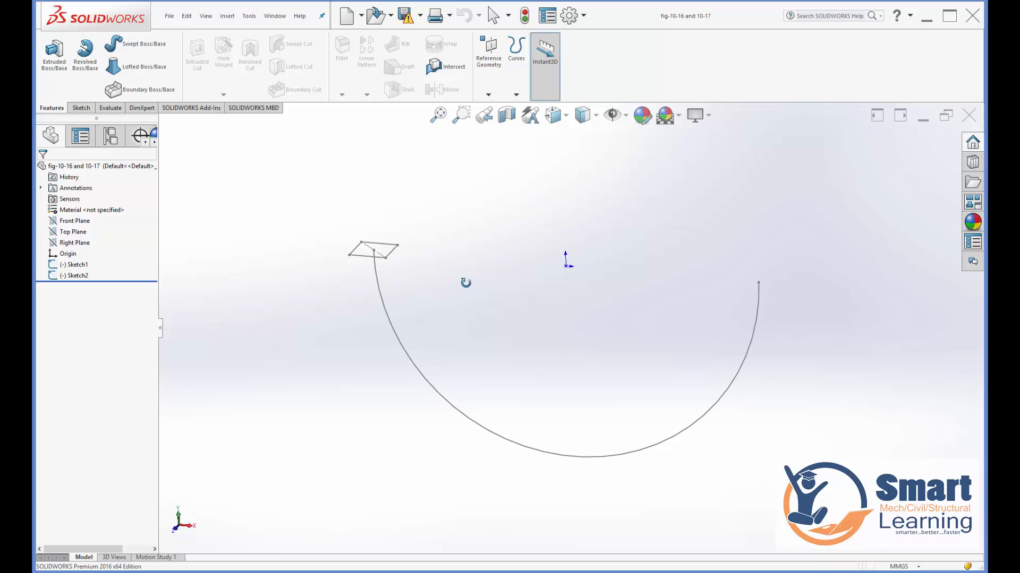
left_click(113, 44)
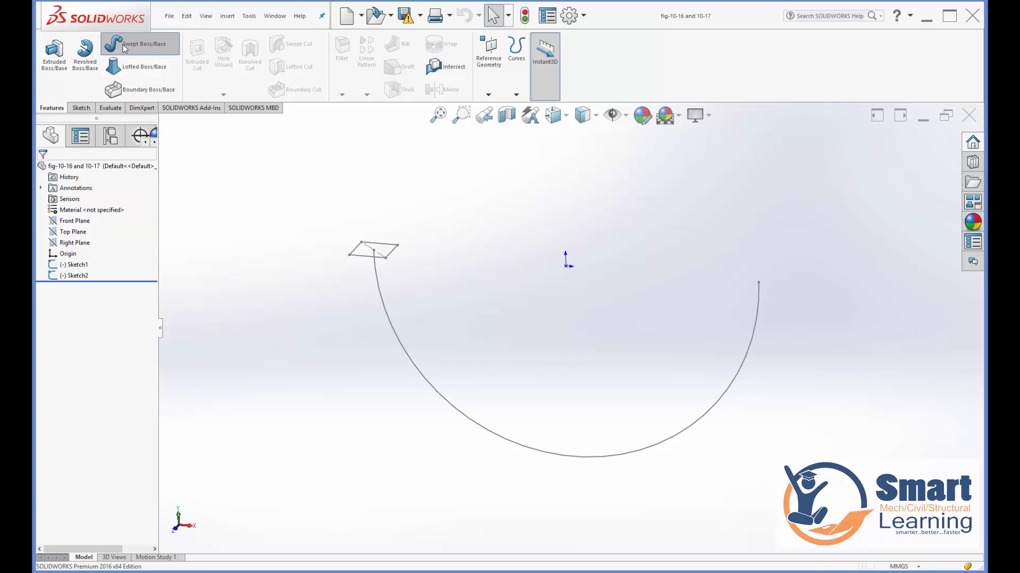
left_click(366, 259)
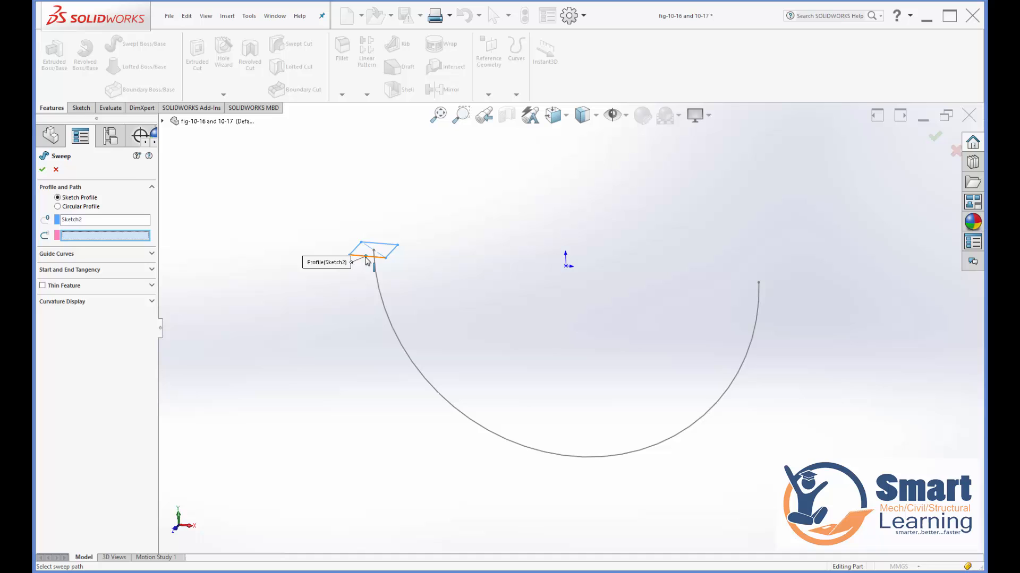
left_click(384, 301)
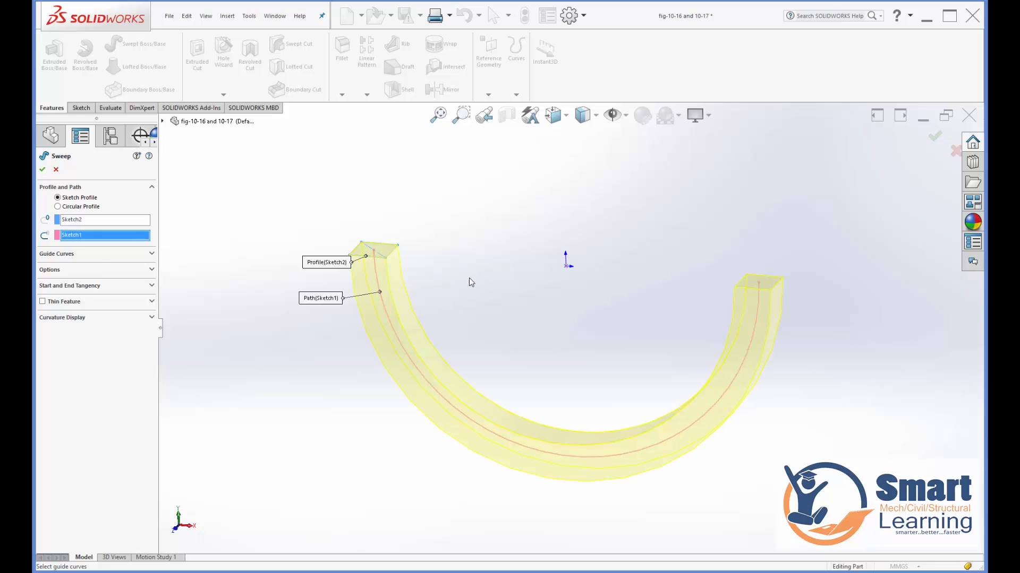
- Switch the sweep to a circular profile with a diameter of 25 mm
left_click(59, 207)
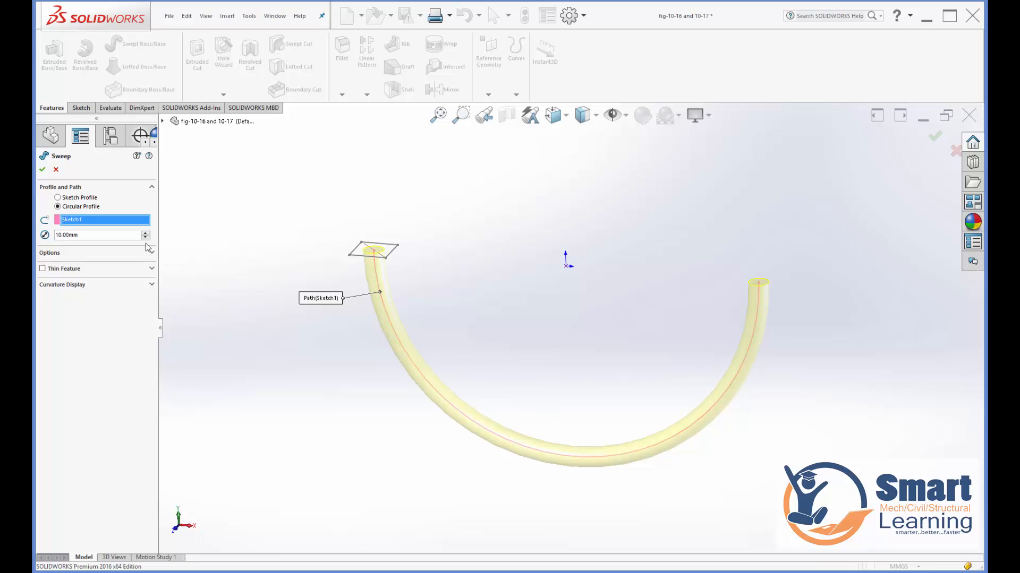
left_click(91, 236)
type("25")
key("Return")
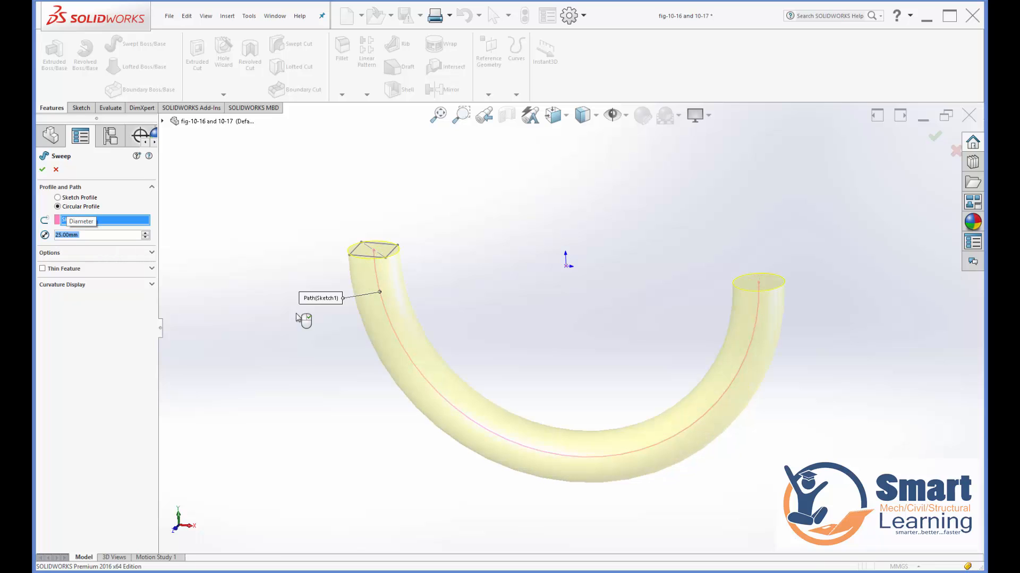
- Reselect the square sketch as the sweep profile, then return the sweep to the circular profile
left_click(82, 200)
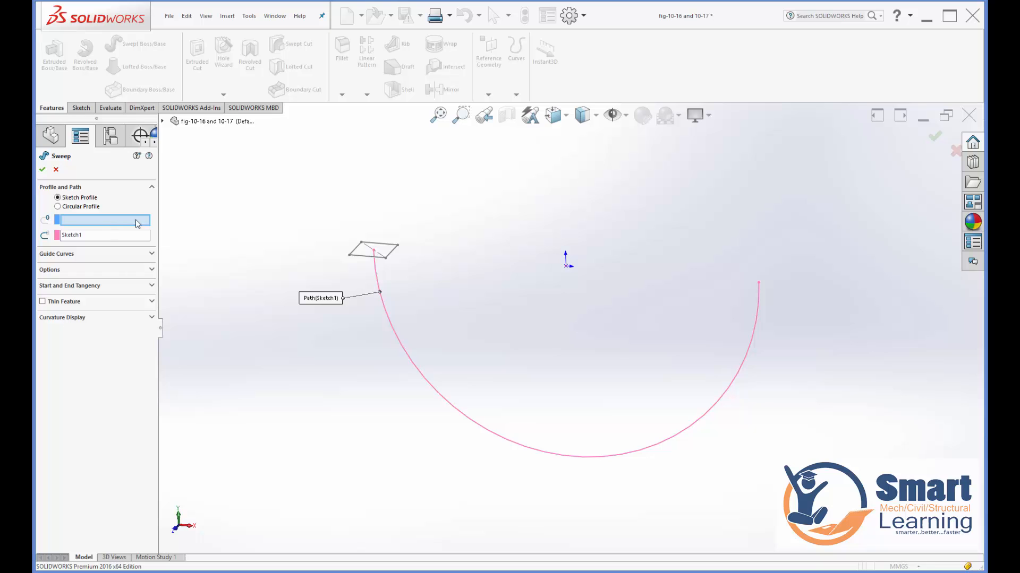
left_click(364, 257)
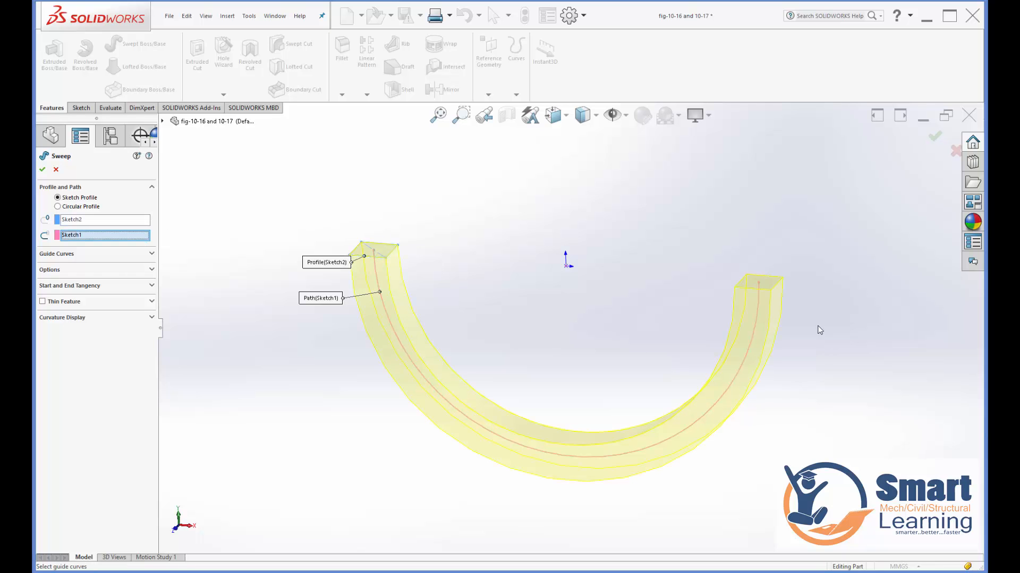
mouse_move(751, 419)
middle_mouse_down()
mouse_move(701, 465)
mouse_move(767, 412)
middle_mouse_up()
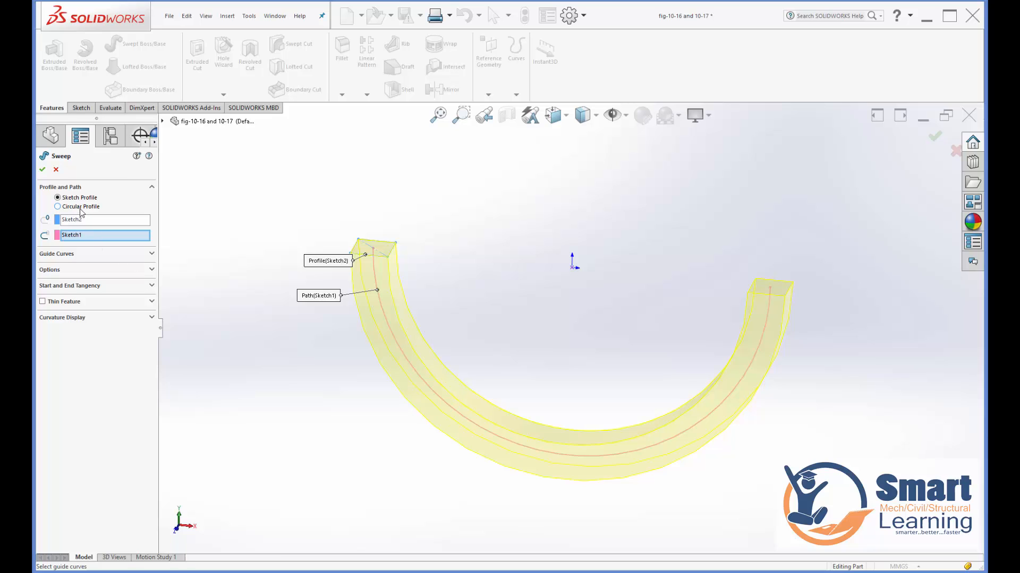
left_click(58, 207)
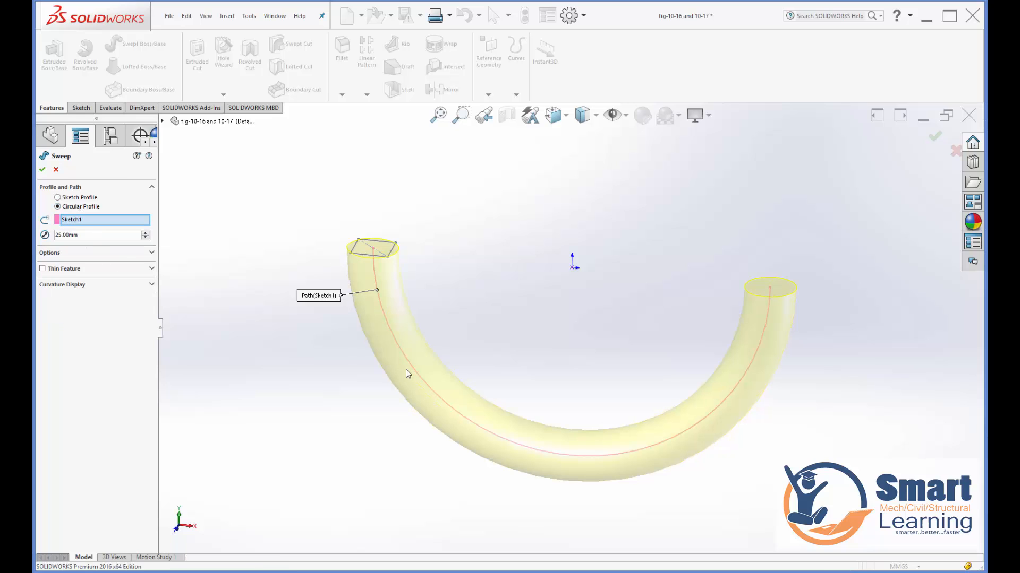
left_click_drag(82, 236, 45, 237)
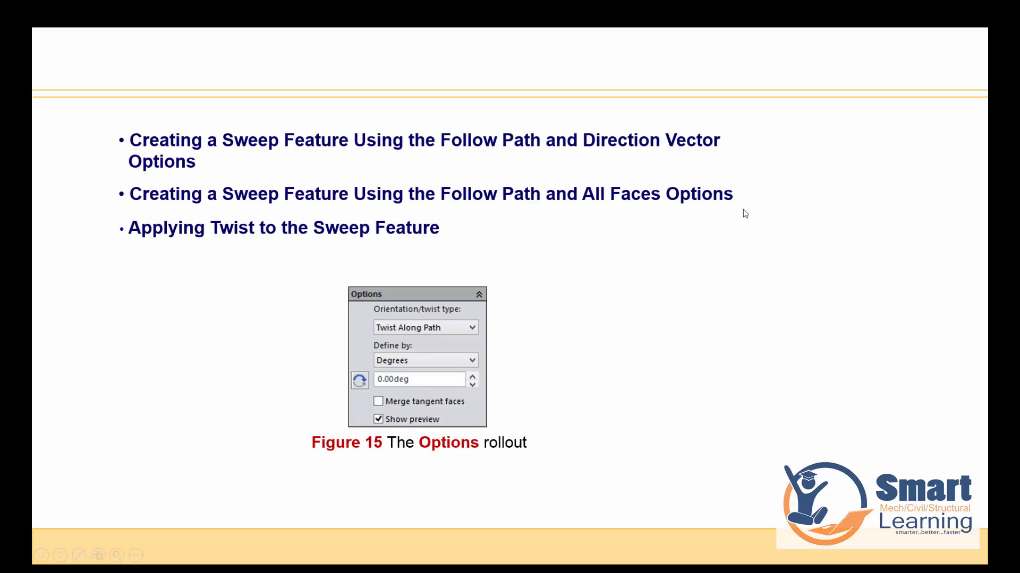
left_click(400, 376)
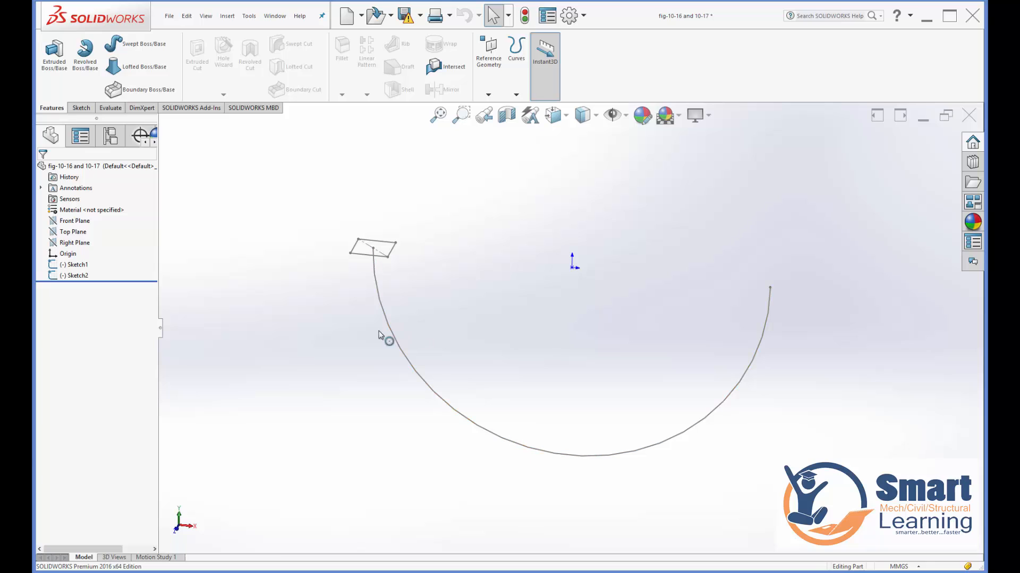
- Start a new swept boss using the square Sketch2 as the profile and the arc Sketch1 as the path
left_click(119, 42)
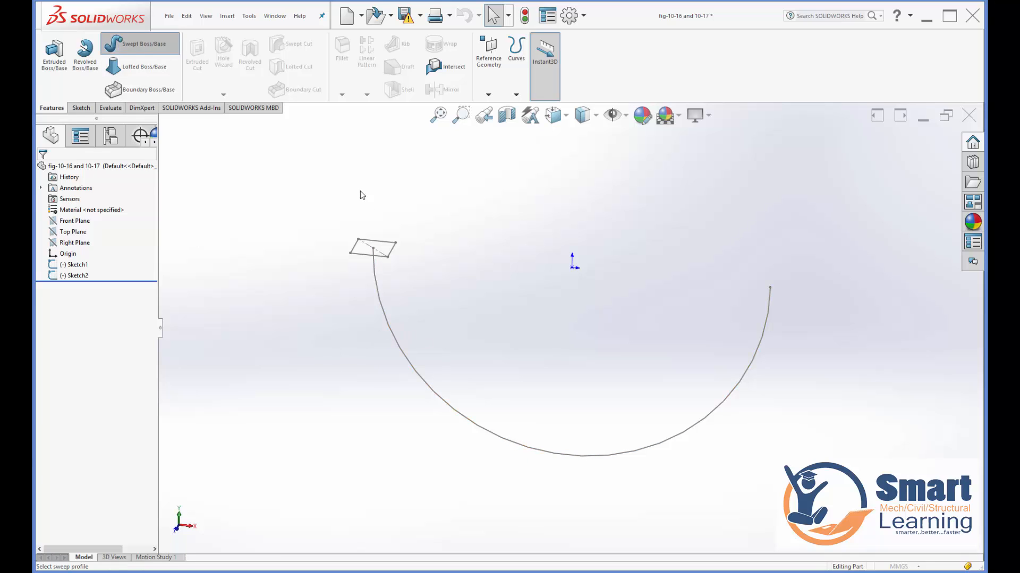
left_click(358, 256)
left_click(388, 313)
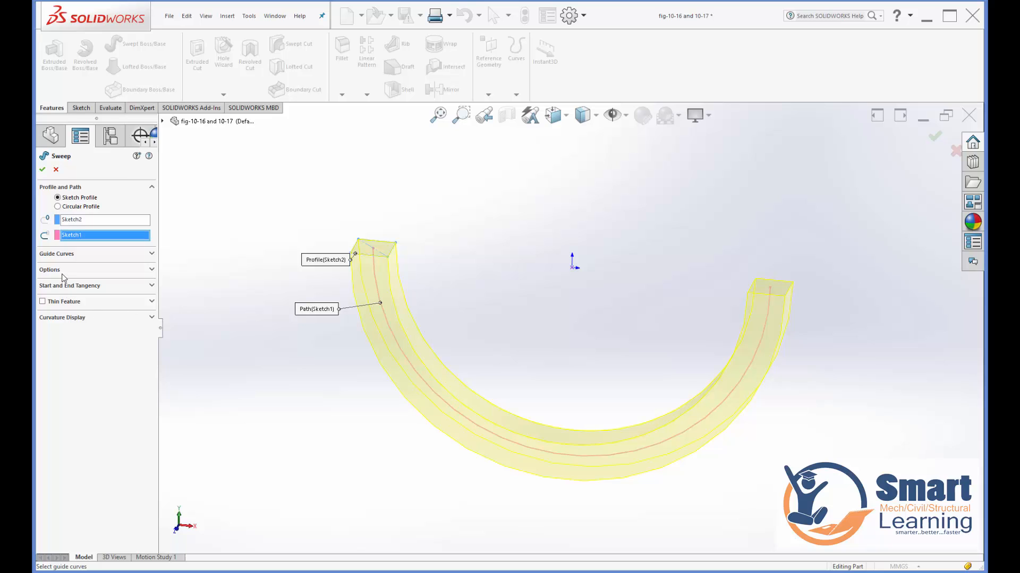
- Examine the sweep's guide curve settings and the available profile orientation and profile twist options
left_click(90, 255)
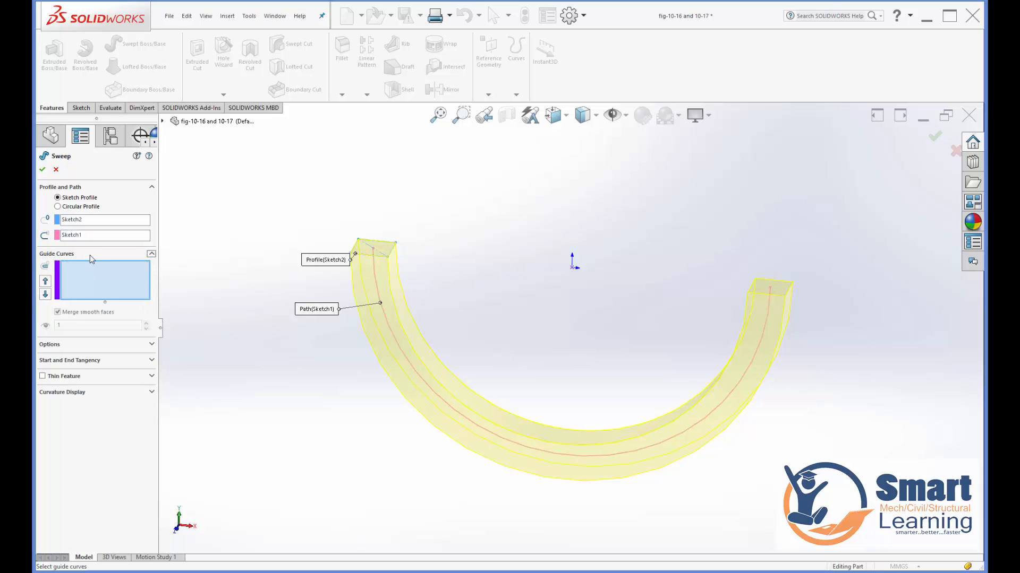
left_click(91, 254)
left_click(152, 271)
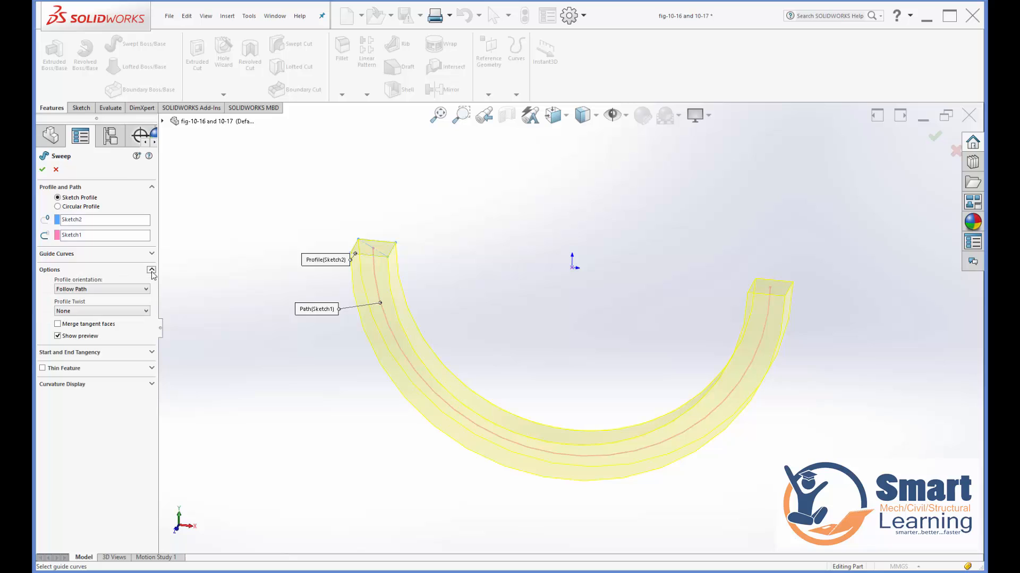
left_click(78, 290)
left_click(79, 292)
left_click(80, 311)
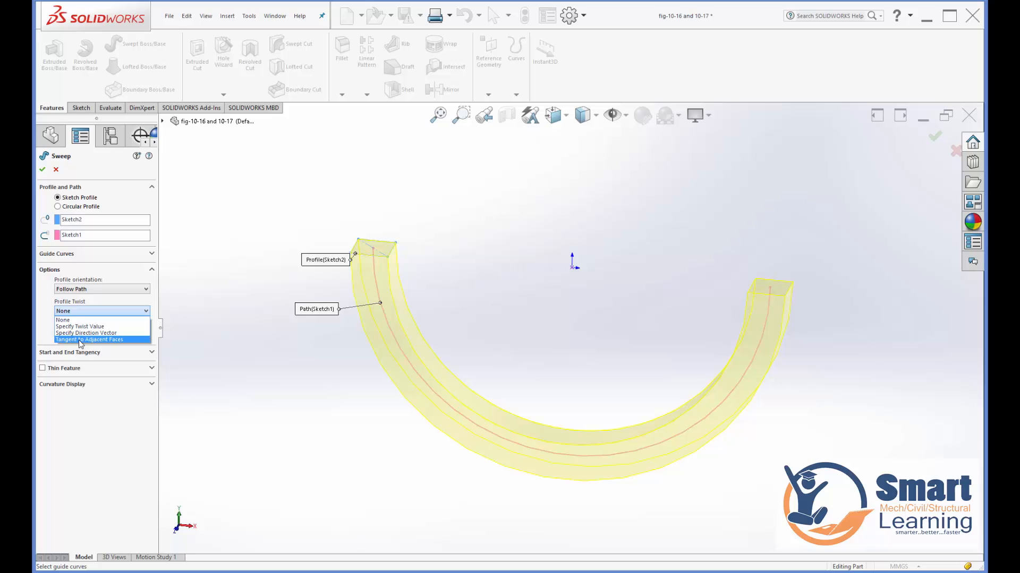
left_click(104, 398)
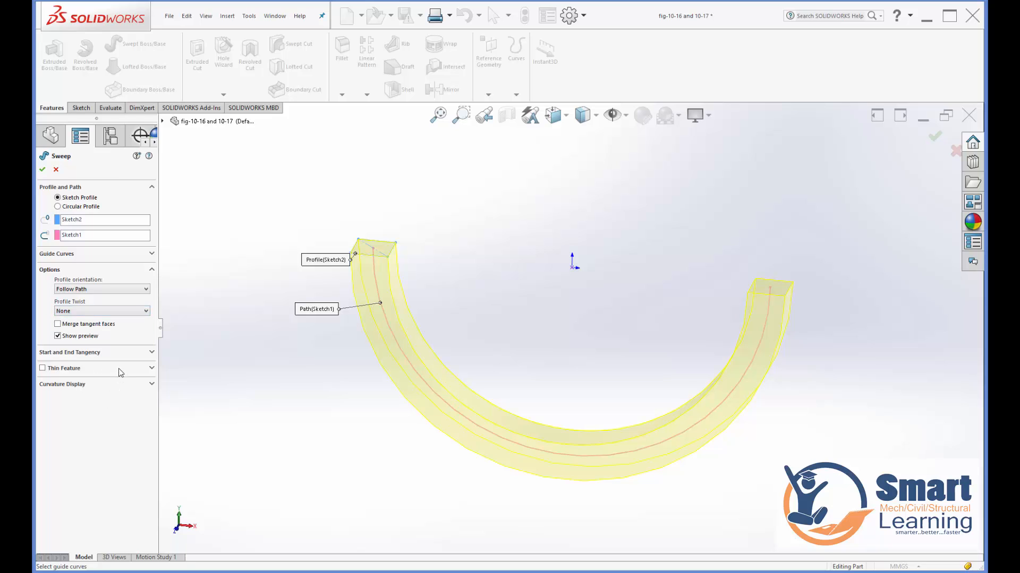
- Set the sweep's profile orientation to Keep Normal Constant
left_click(84, 291)
left_click(87, 305)
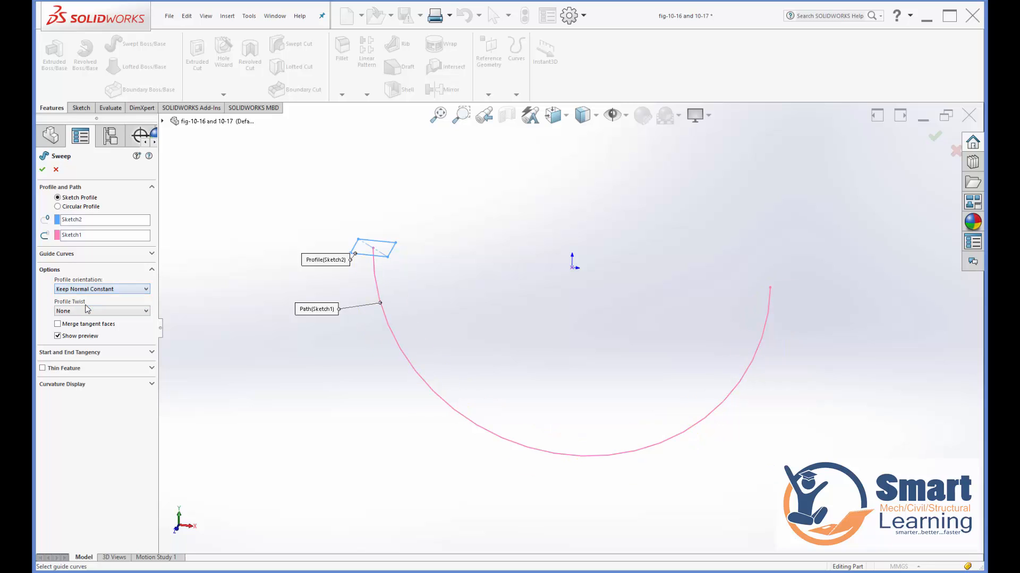
- Set the sweep's profile orientation to Follow Path and its profile twist to Specify Twist Value, keeping the twist control in degrees
left_click(87, 290)
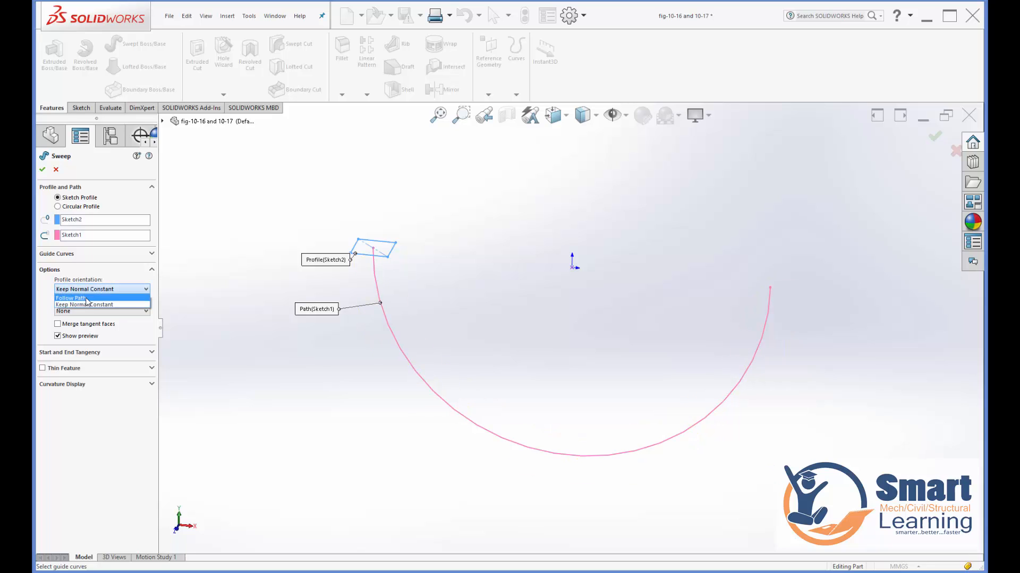
left_click(87, 300)
left_click(84, 312)
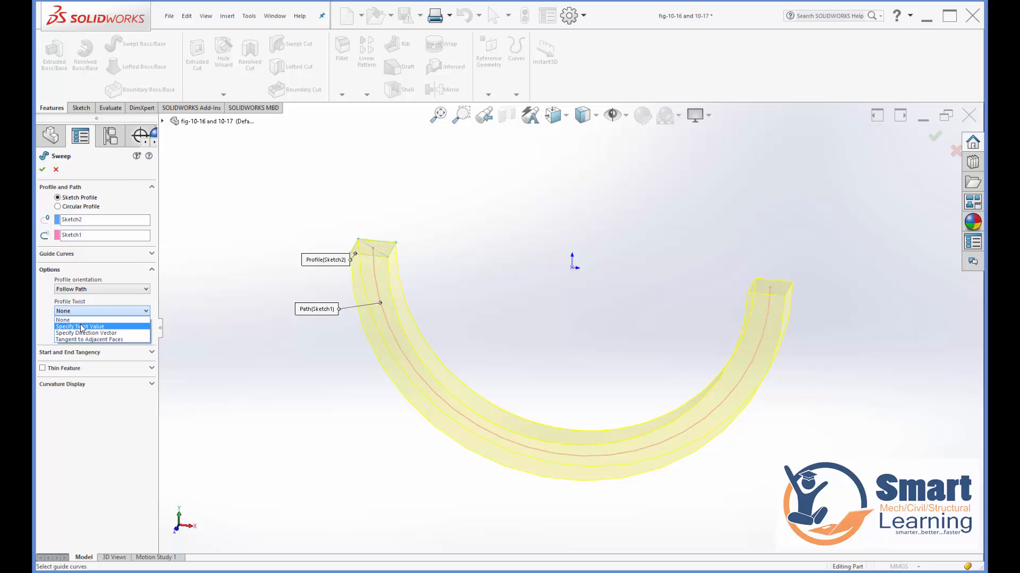
left_click(82, 327)
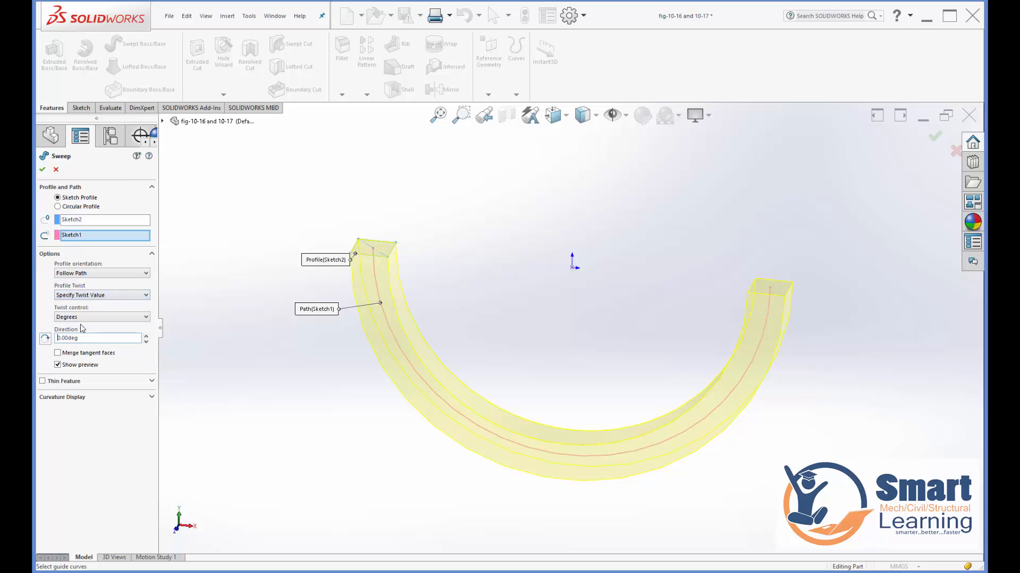
left_click(94, 298)
left_click(94, 299)
left_click(81, 318)
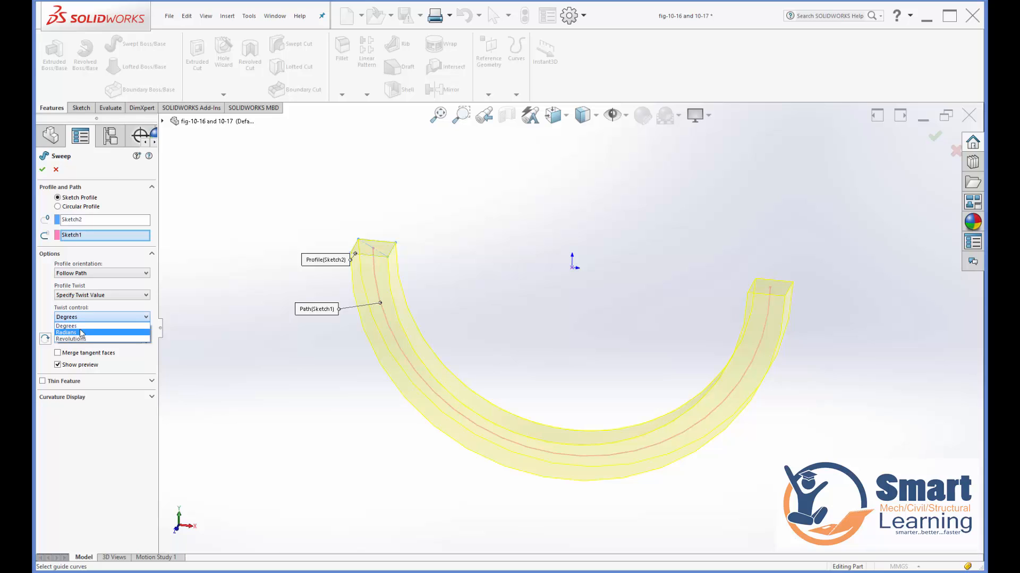
left_click(108, 407)
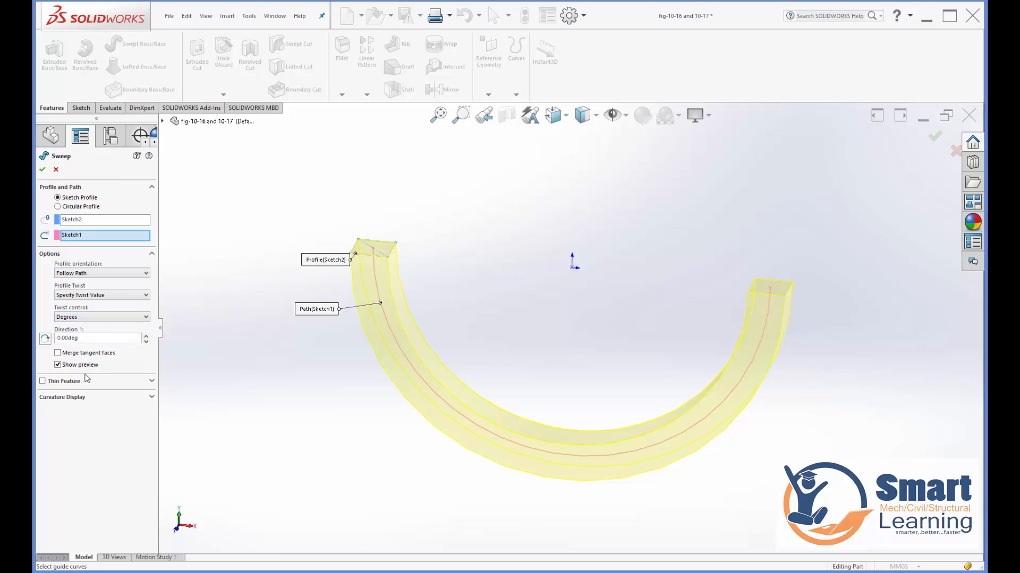
- Set the sweep's twist angle to 1200 degrees
double_click(82, 339)
type("12")
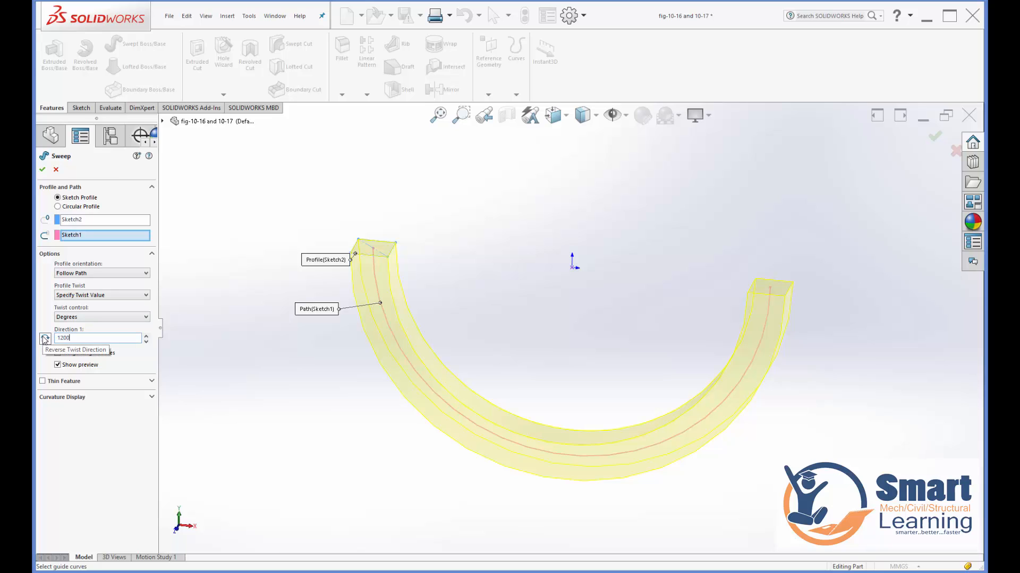
type("00")
key("Return")
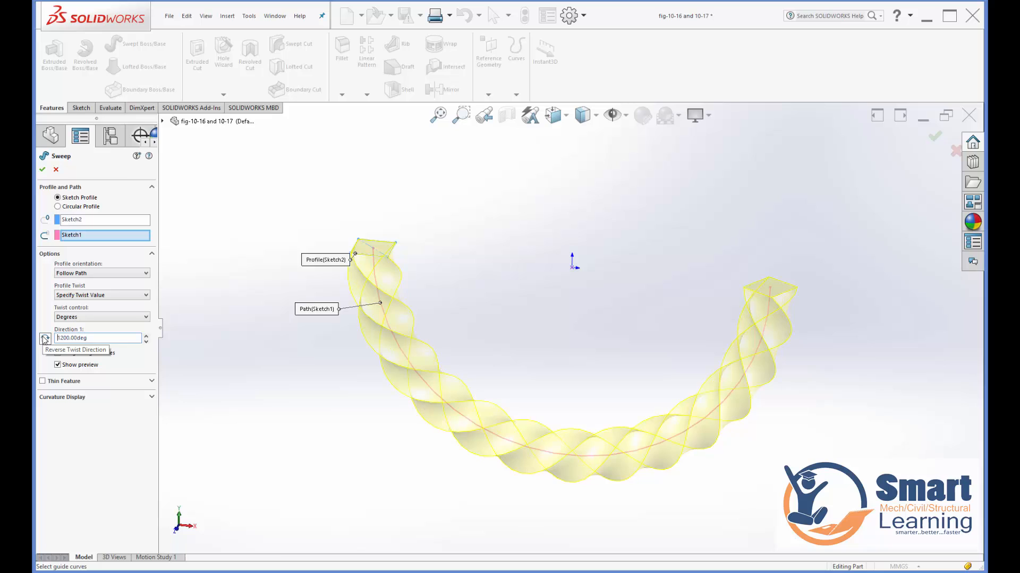
- Set the sweep's twist control to Revolutions with a value of 5
left_click(85, 319)
left_click(84, 333)
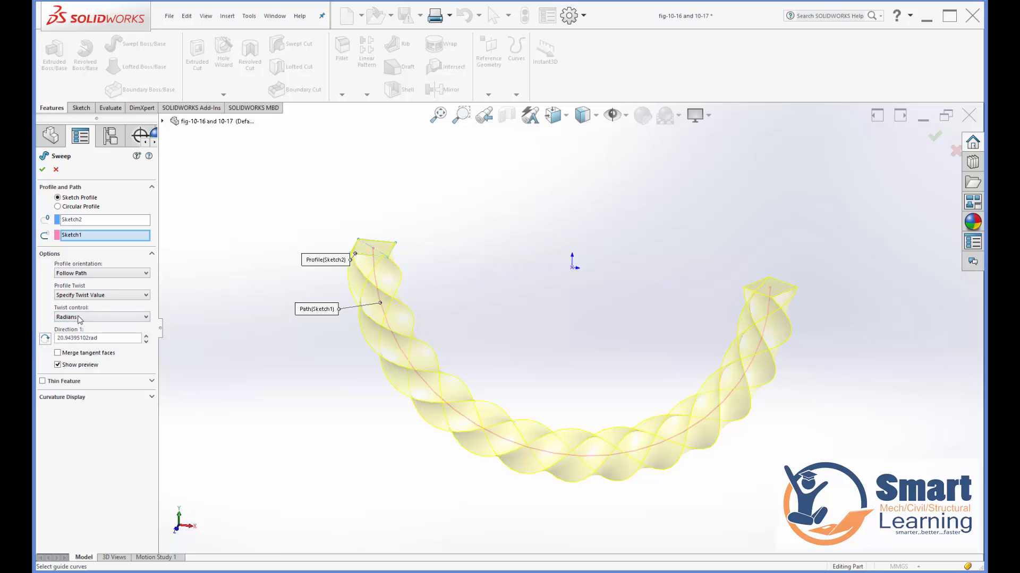
left_click(81, 317)
left_click(74, 339)
double_click(85, 339)
type("5")
key("Return")
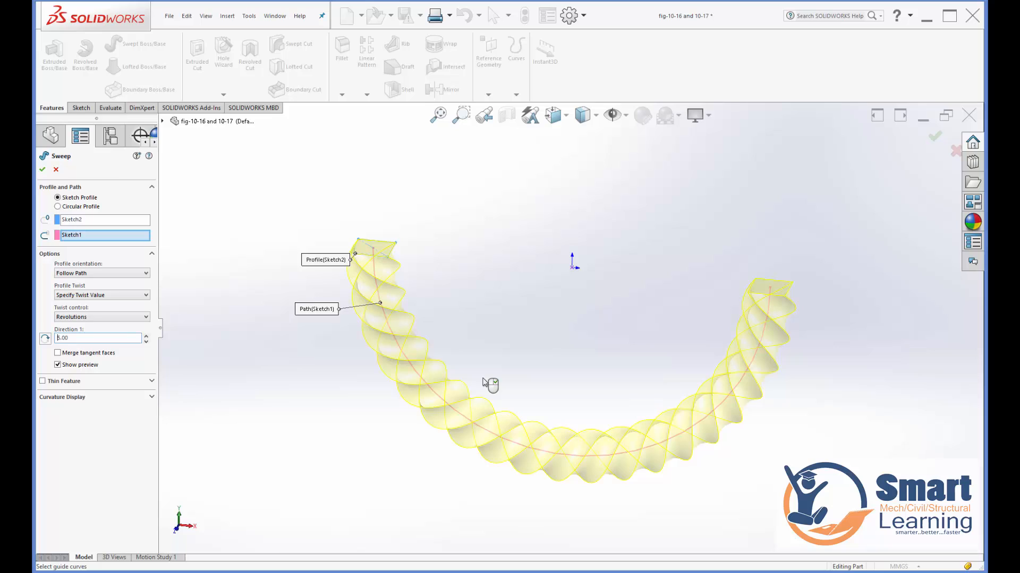
- Switch the twist control through Degrees and Radians and back to Revolutions to compare the equivalent twist values
left_click(86, 354)
left_click(76, 317)
left_click(77, 328)
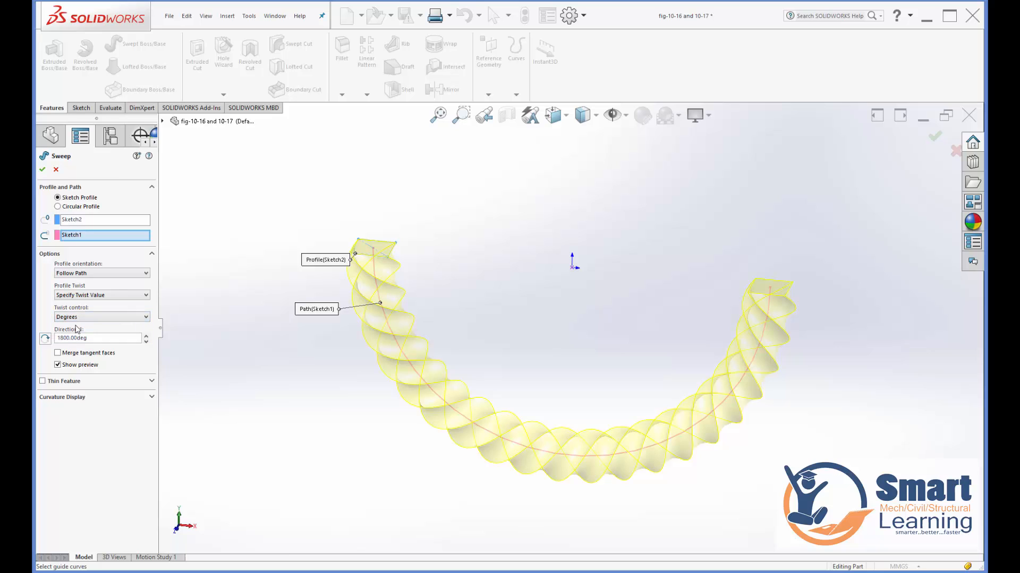
left_click(76, 317)
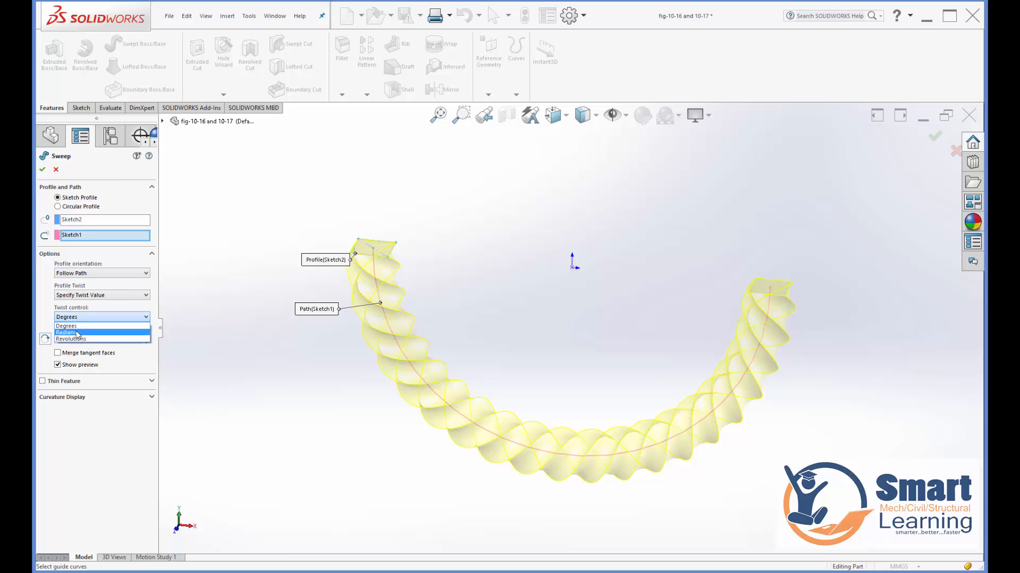
left_click(77, 335)
left_click(76, 317)
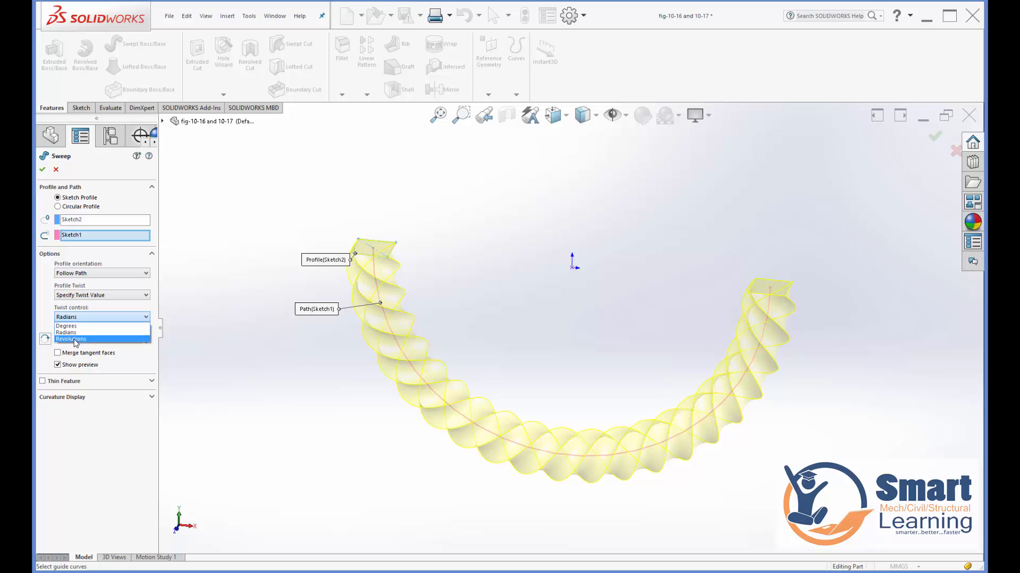
left_click(74, 323)
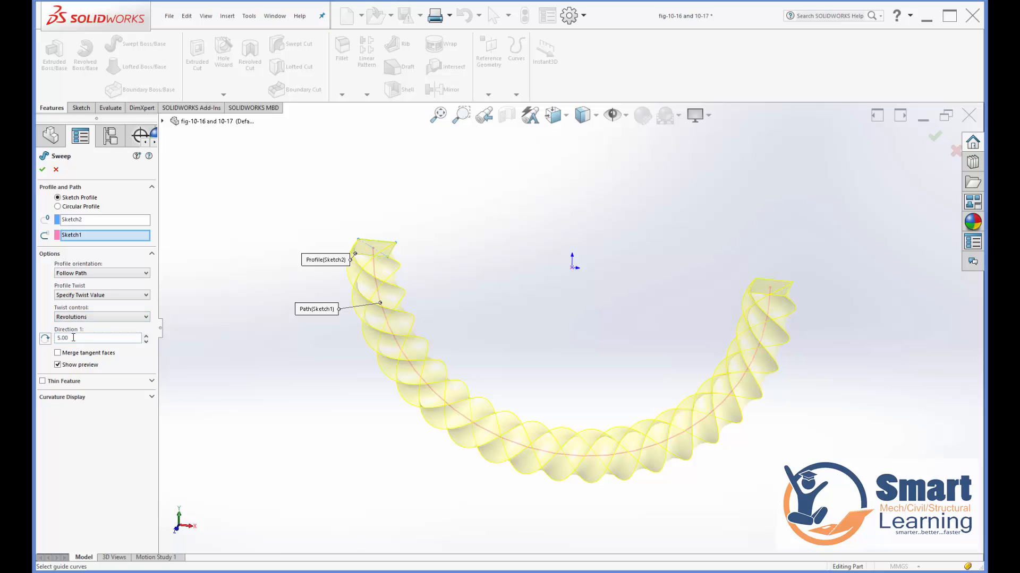
- Complete the twisted arc sweep and reopen the sweep feature for editing
left_click(42, 169)
left_click(352, 389)
middle_click_drag(354, 390, 353, 369)
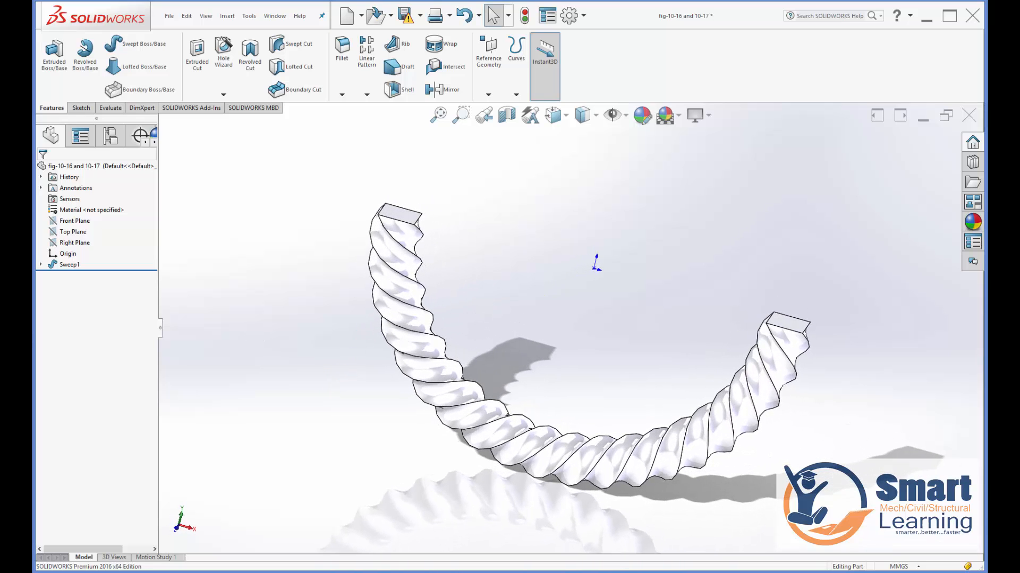
left_click(674, 540)
right_click(63, 265)
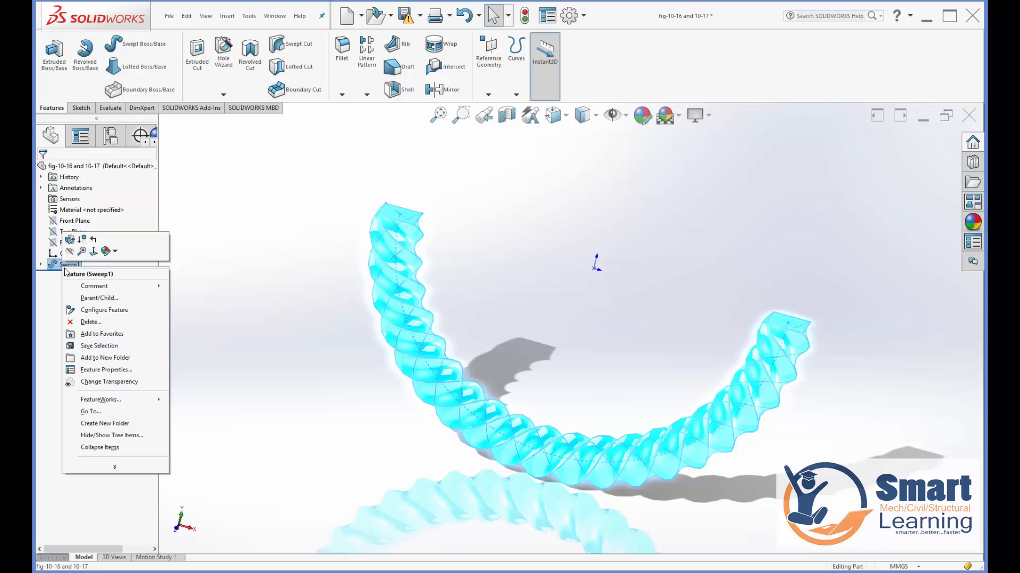
left_click(70, 240)
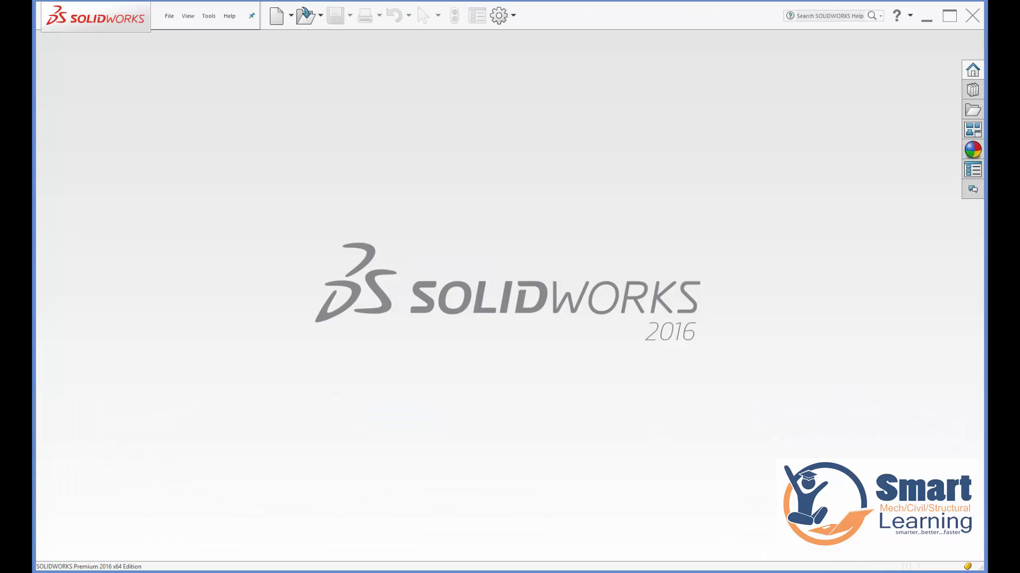
- Open the exercise part "fig-10-18 and 10-19"
left_click(169, 16)
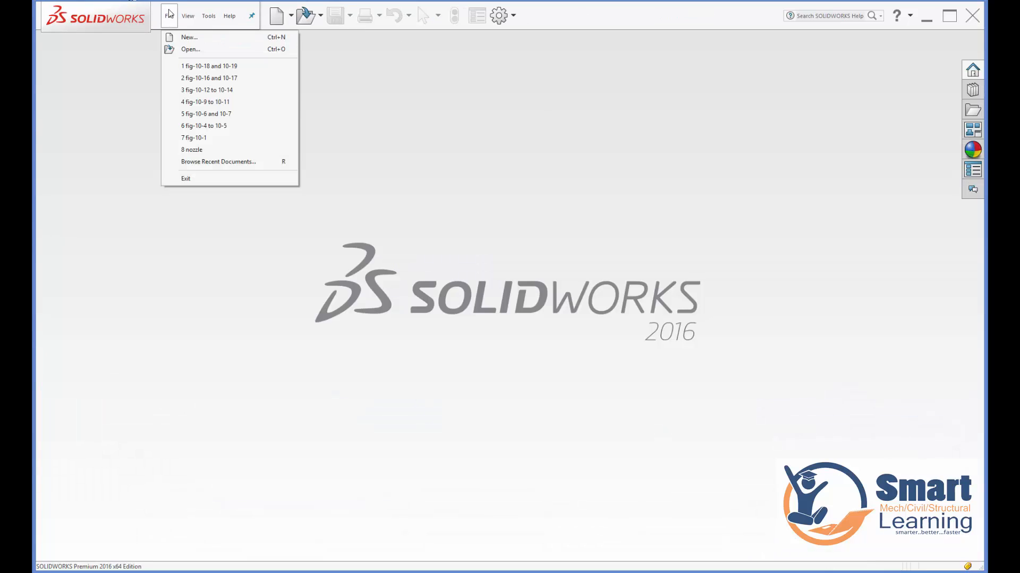
left_click(200, 47)
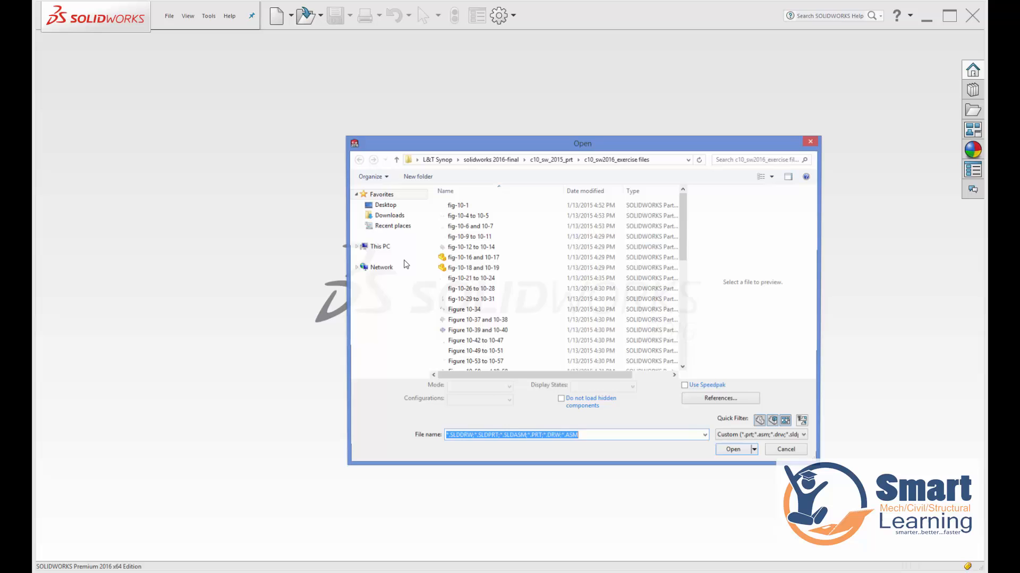
left_click(478, 268)
left_click(729, 447)
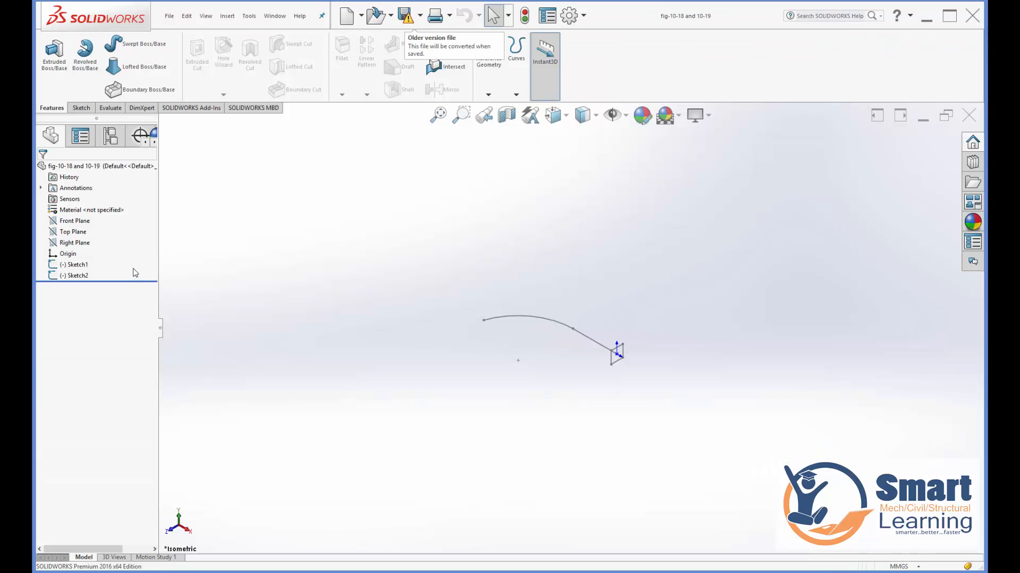
- Start a swept boss using the square Sketch2 as the profile and the line-and-arc Sketch1 as the path
left_click(132, 44)
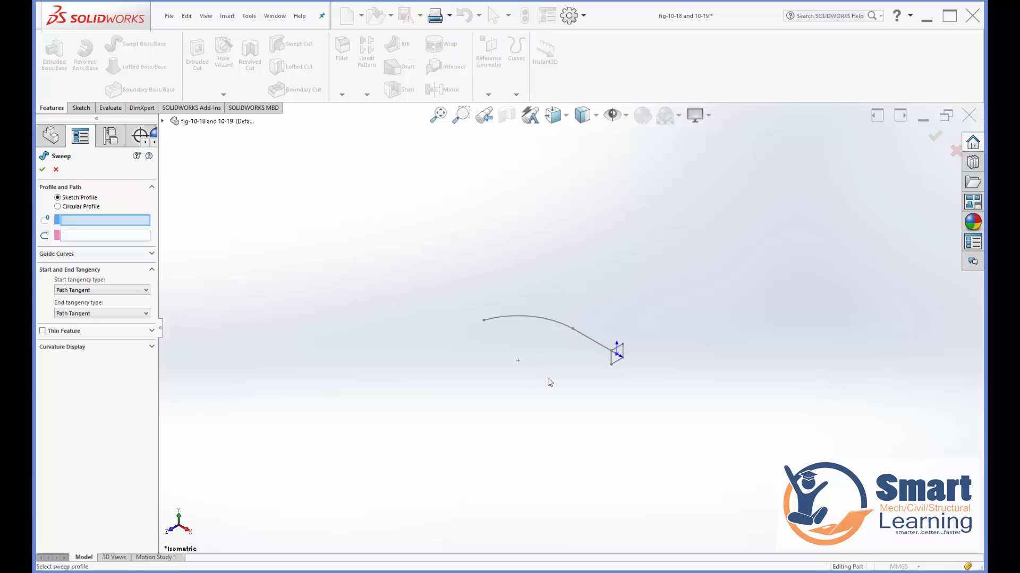
left_click(619, 361)
left_click(566, 328)
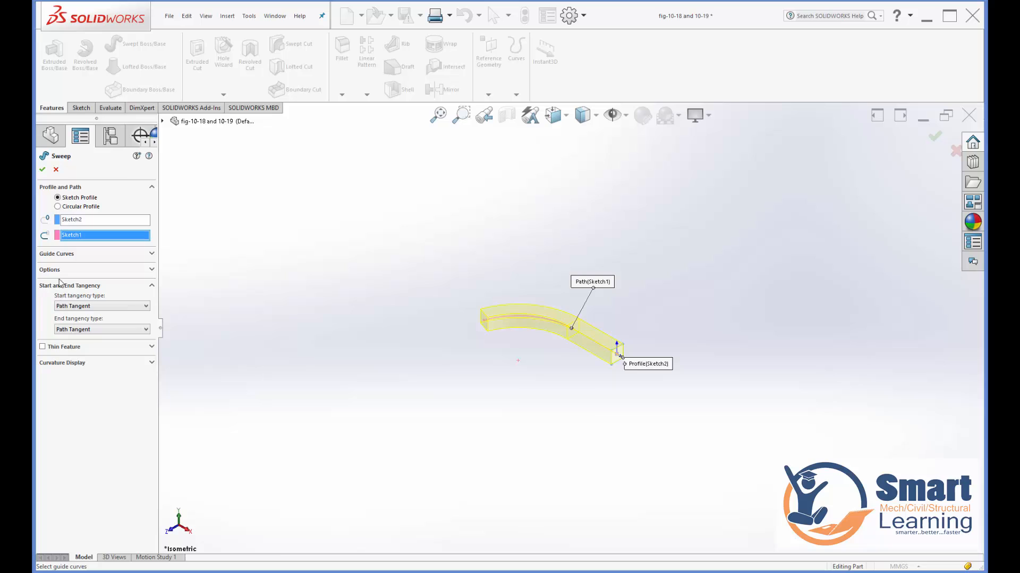
- Keep the profile orientation at Follow Path and set the profile twist to Specify Twist Value at 360 degrees
left_click(85, 271)
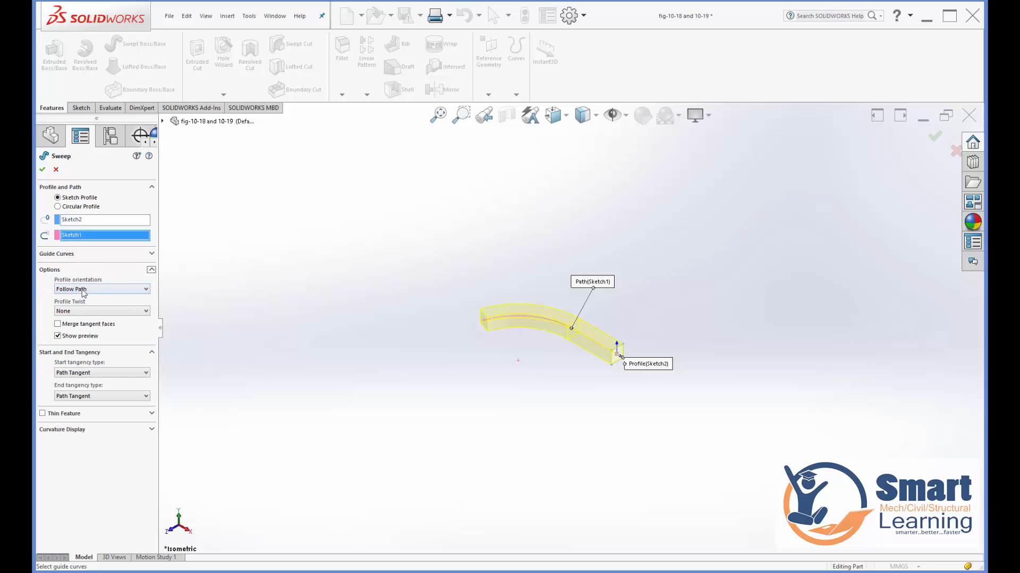
left_click(84, 290)
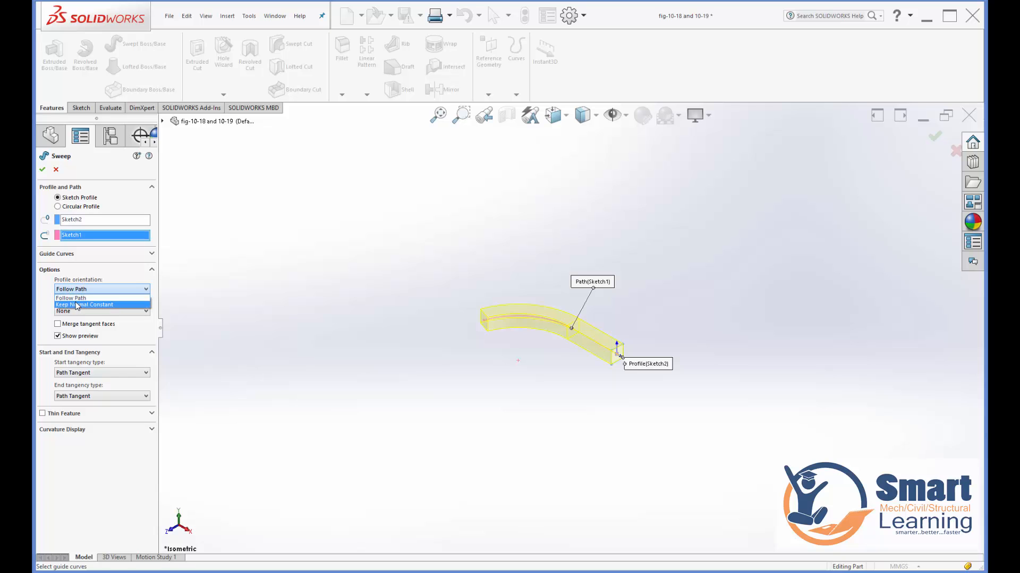
left_click(98, 278)
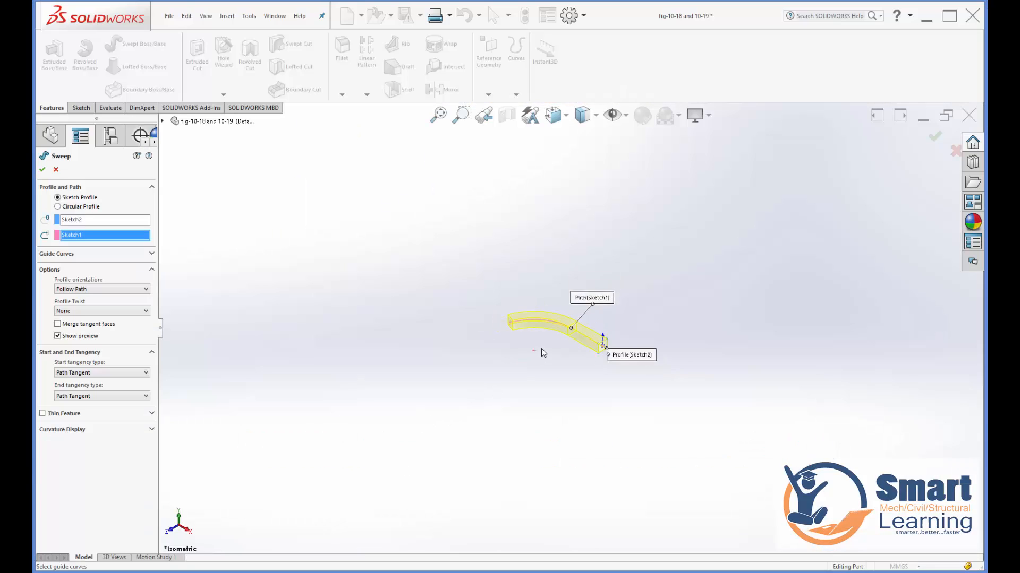
scroll(544, 327, "down", 5)
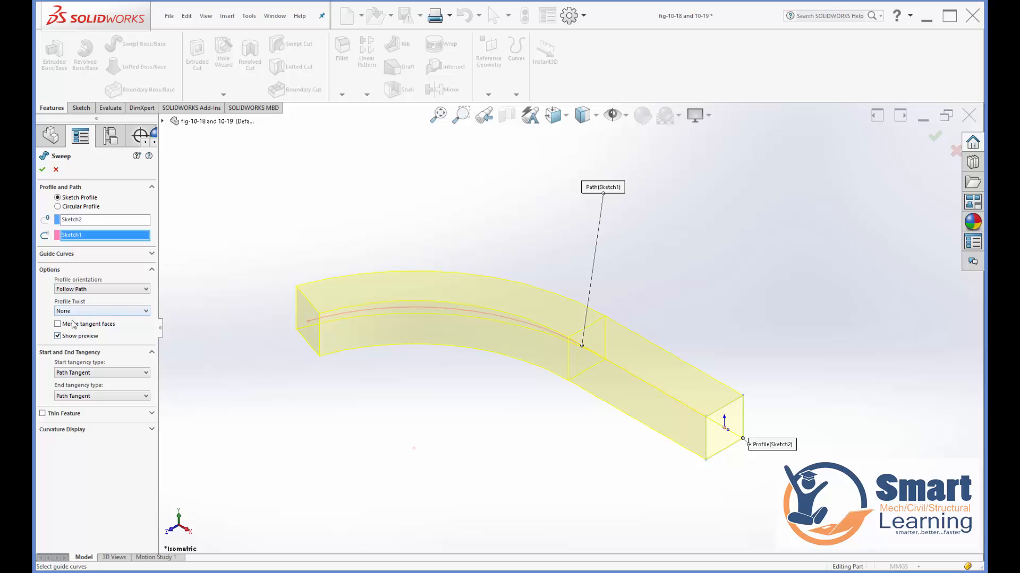
left_click(101, 310)
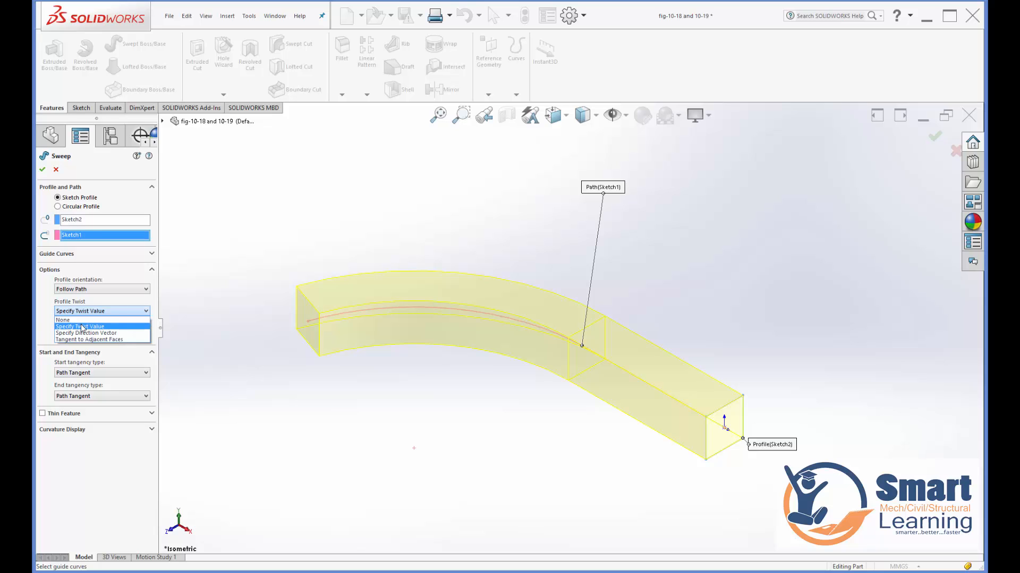
left_click(86, 328)
left_click_drag(81, 338, 52, 338)
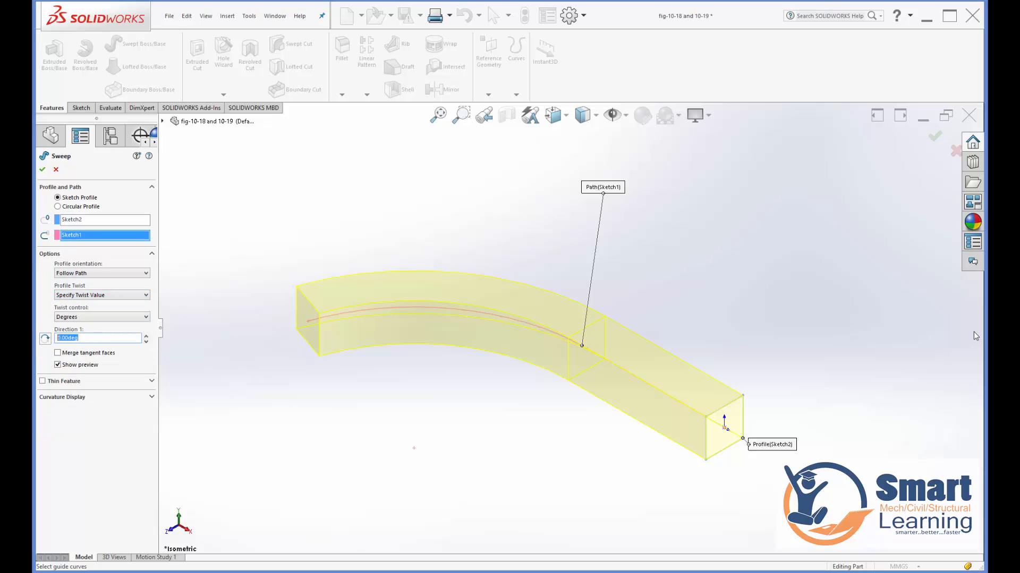
type("360")
key("Return")
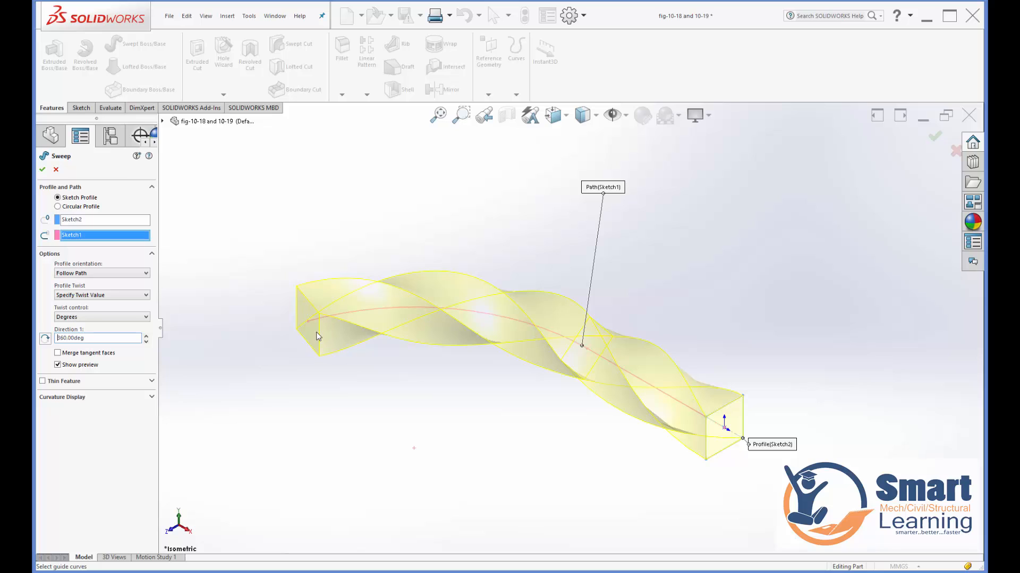
- Try Keep Normal Constant as the twisted sweep's profile orientation, compare the end faces, and return it to Follow Path
left_click(73, 273)
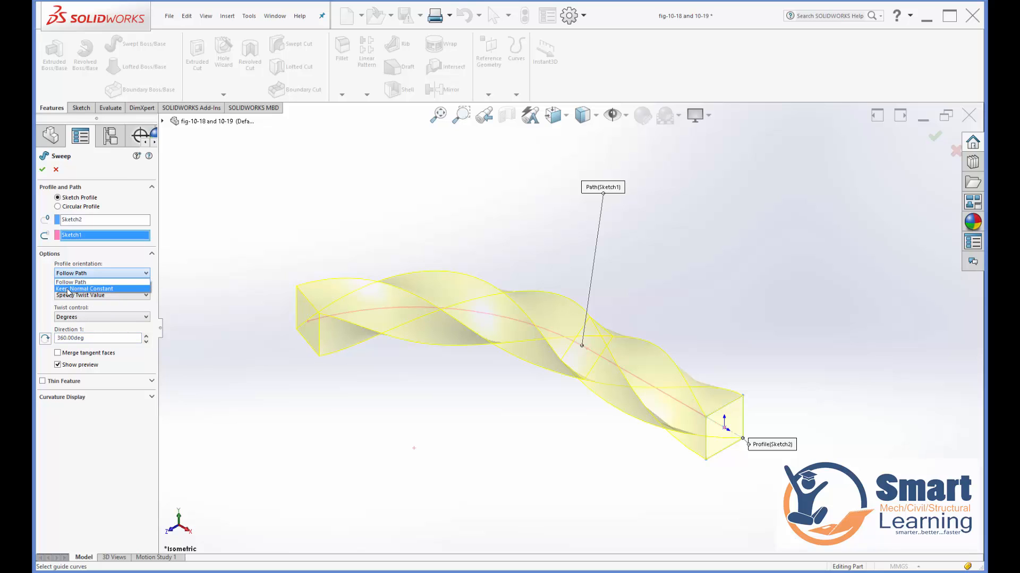
left_click(68, 289)
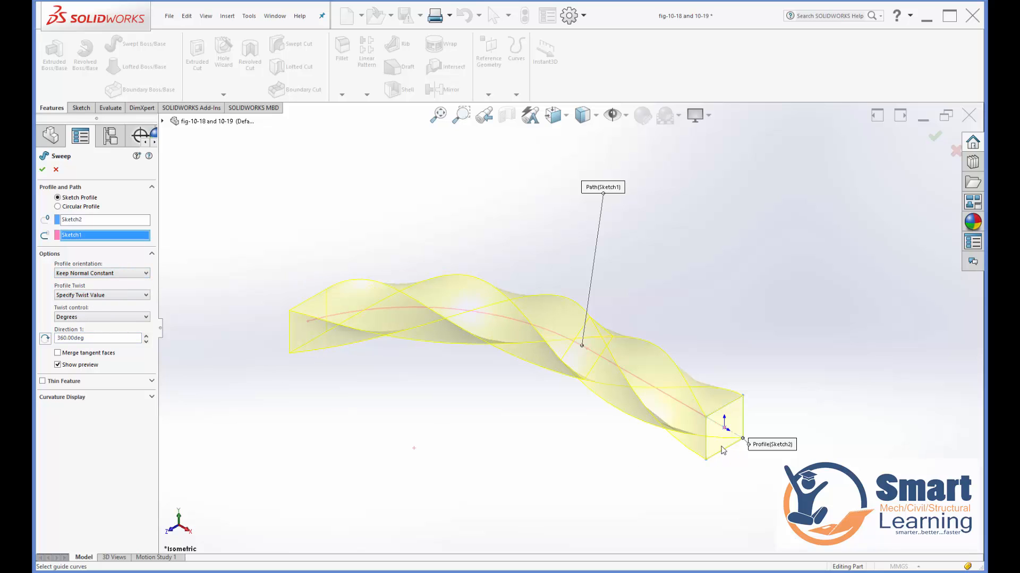
middle_click_drag(400, 384, 433, 394)
left_click(101, 273)
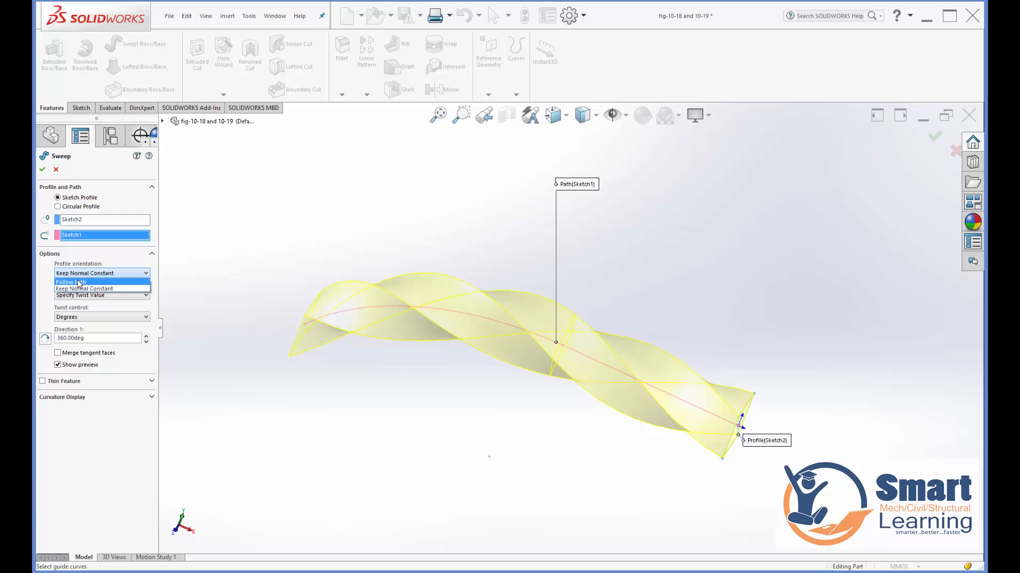
left_click(71, 281)
middle_click_drag(604, 414, 578, 405)
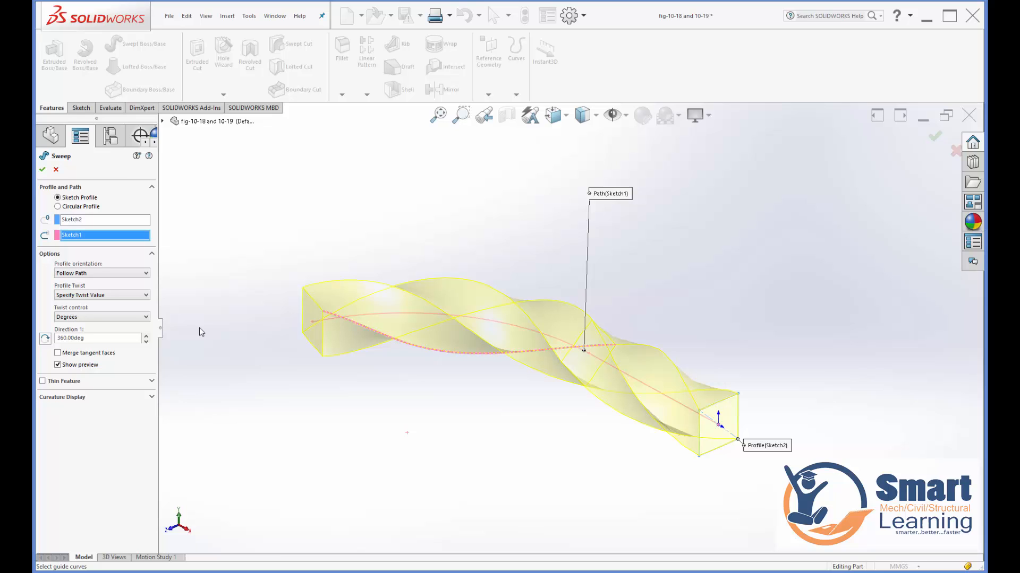
- Set the twisted sweep's profile orientation to Keep Normal Constant and complete the sweep
left_click_drag(100, 338, 33, 341)
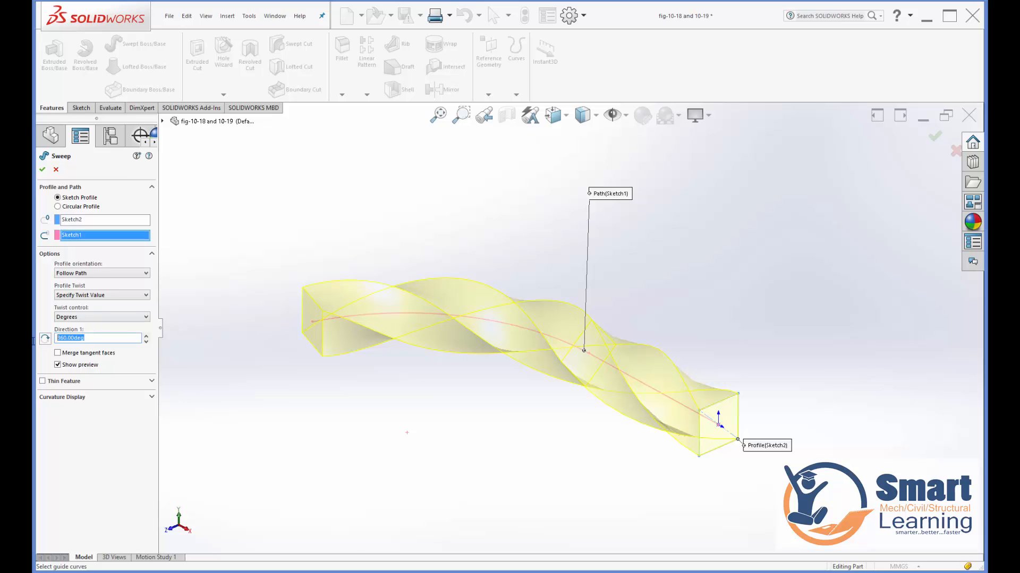
left_click(95, 273)
left_click(85, 287)
middle_click_drag(430, 376, 437, 399)
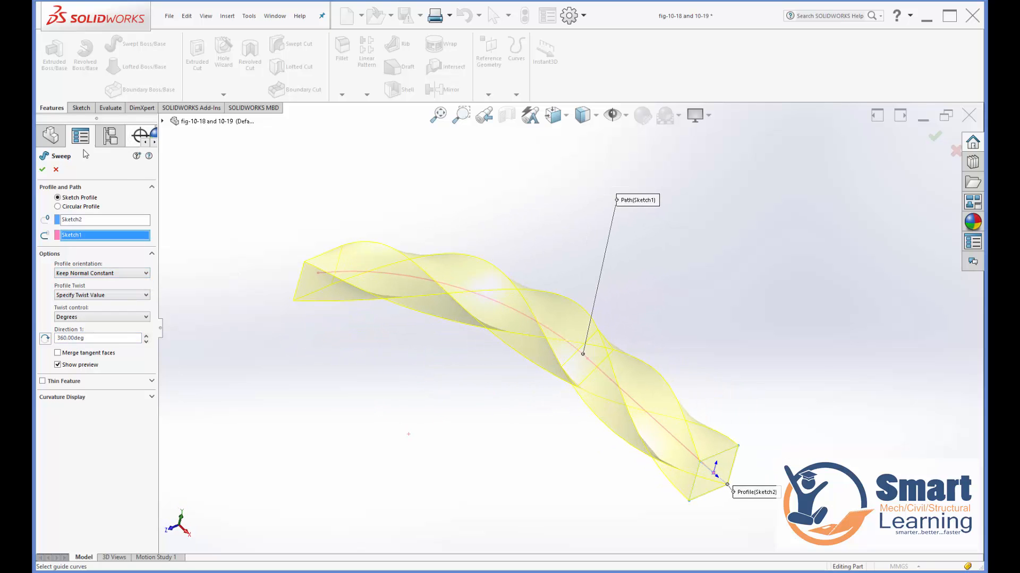
left_click(42, 169)
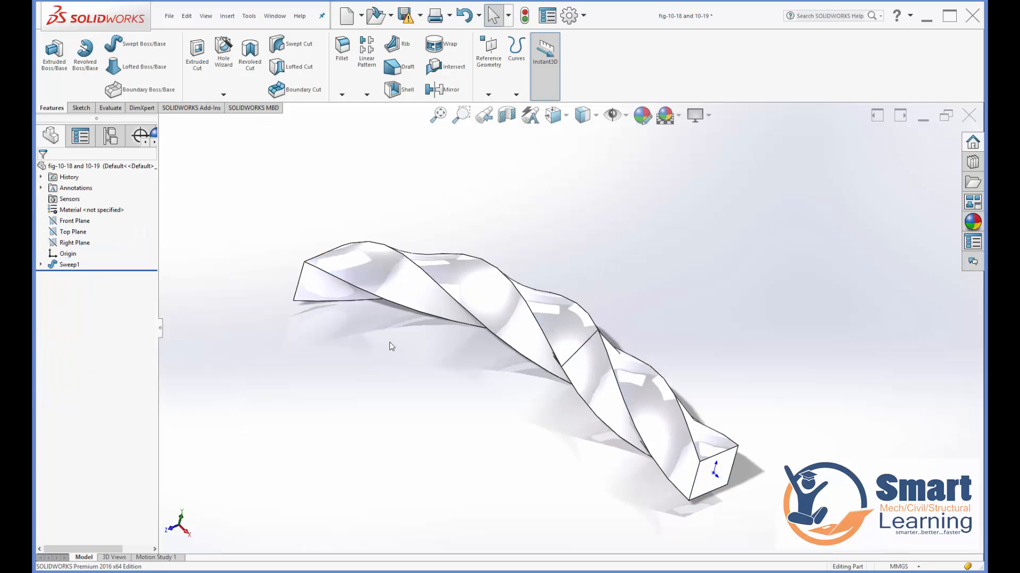
mouse_move(391, 346)
middle_mouse_down()
mouse_move(494, 414)
mouse_move(392, 319)
mouse_move(566, 496)
middle_mouse_up()
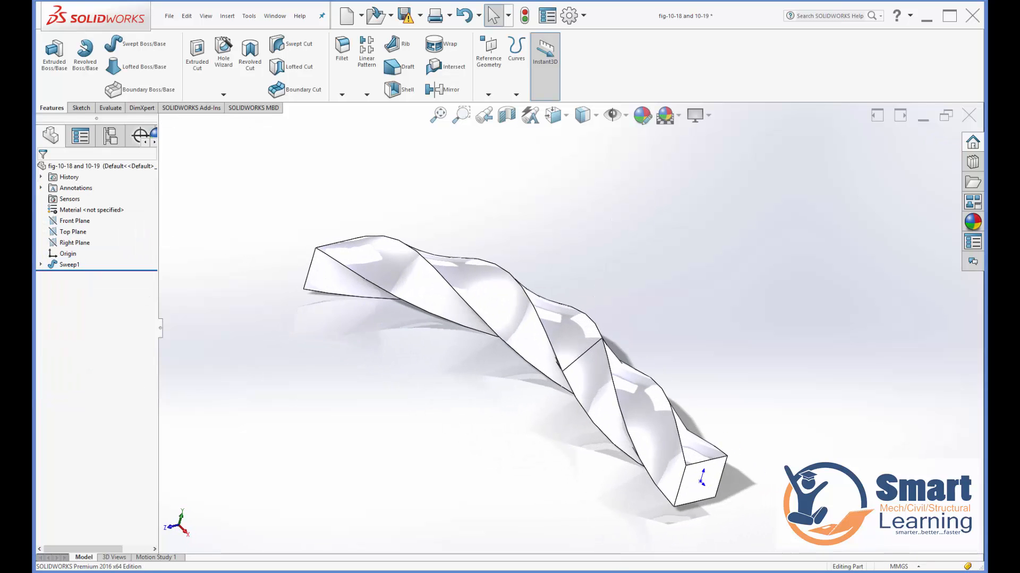
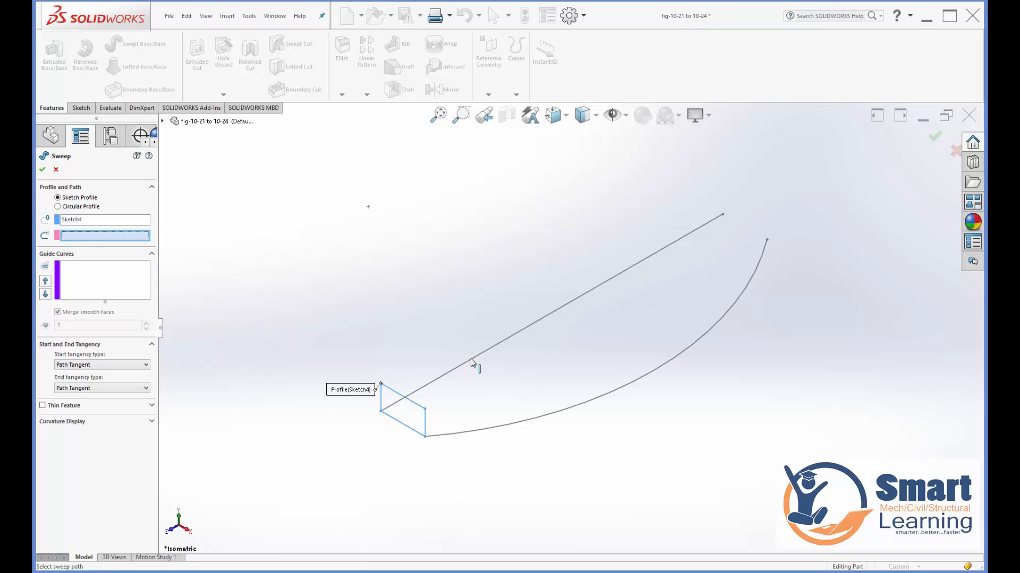
- Set the straight Sketch1 as the path for the Sketch4 sweep and the arc Sketch3 as its guide curve
left_click(447, 375)
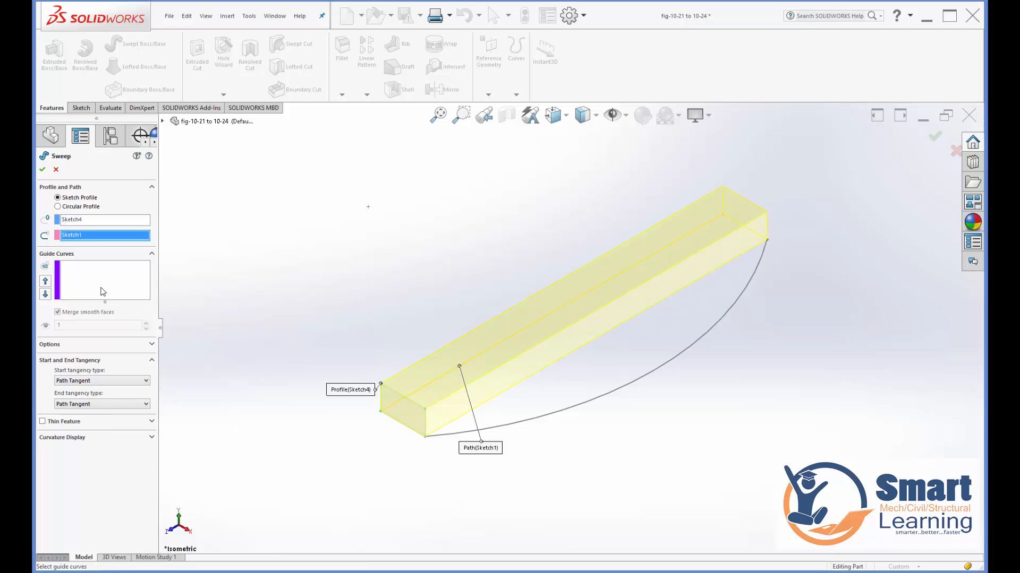
left_click(101, 287)
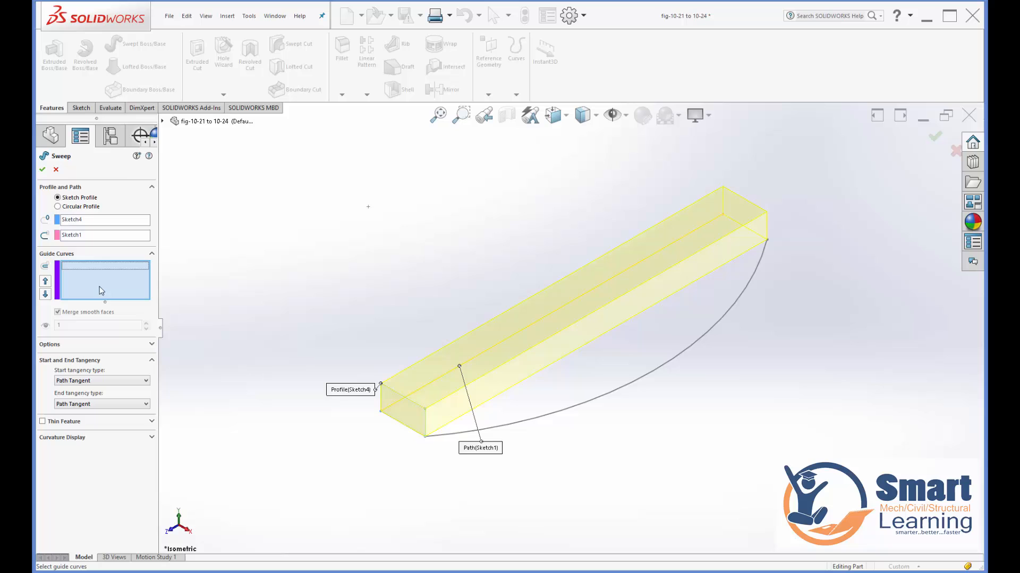
left_click(567, 408)
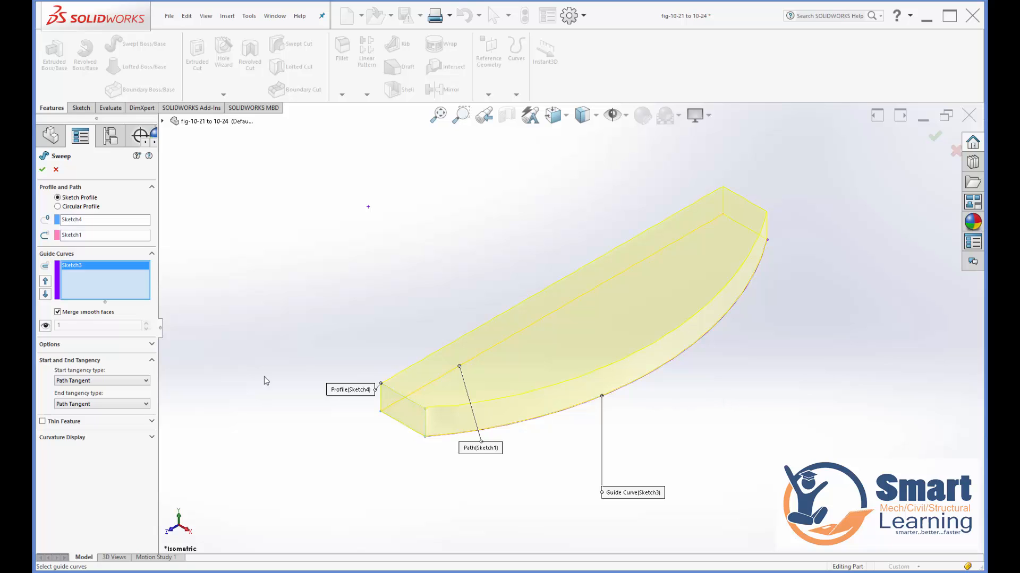
- Try Keep Normal Constant as the guided sweep's profile orientation, inspect the profile end closely, and return it to Follow Path
left_click(152, 344)
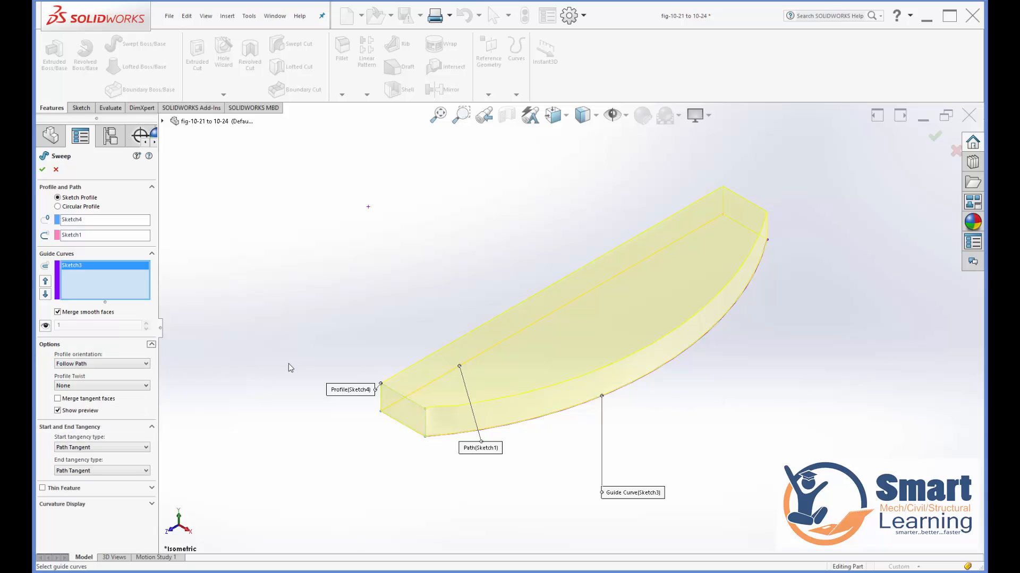
left_click(85, 365)
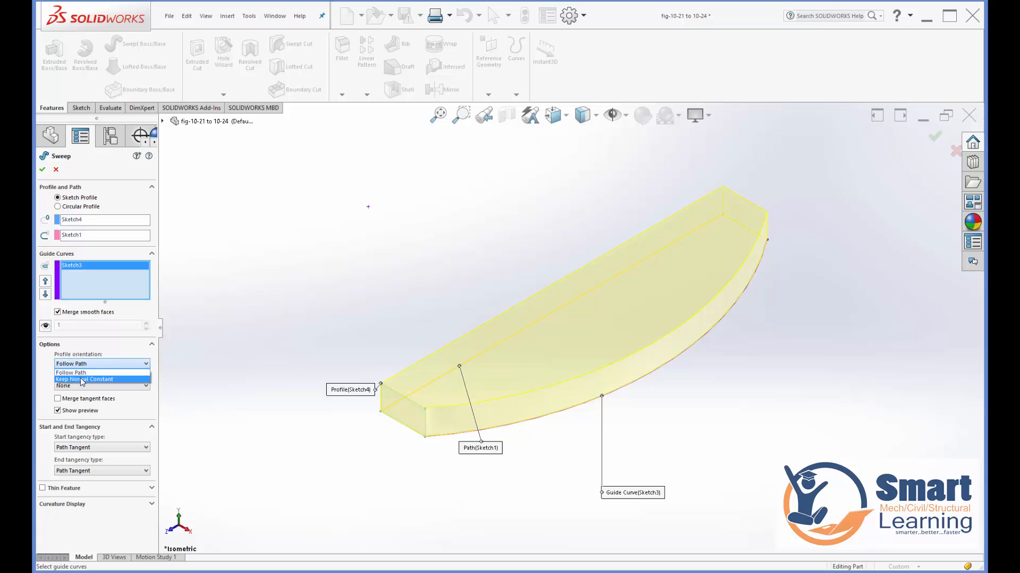
left_click(82, 378)
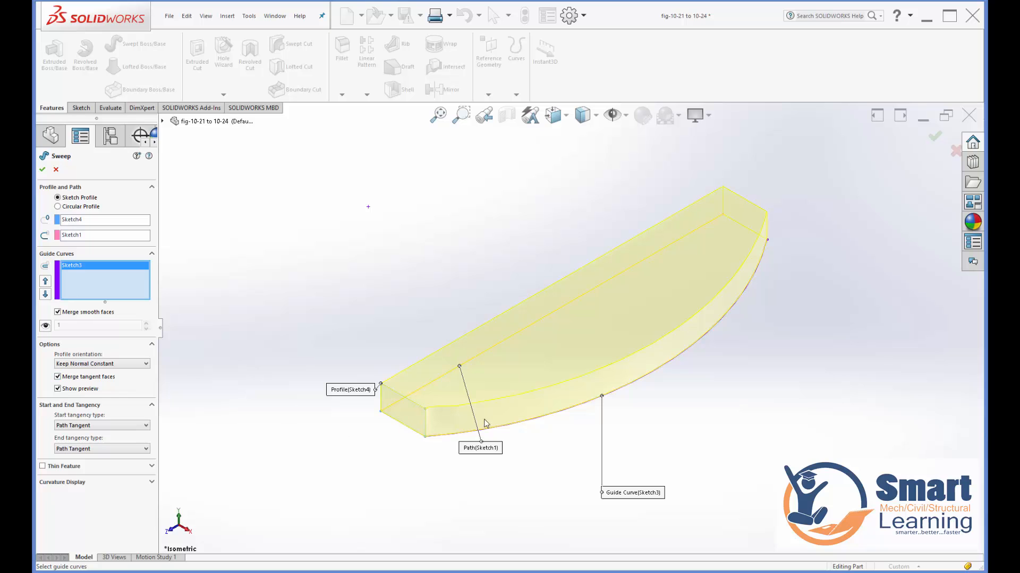
middle_click_drag(429, 421, 398, 447)
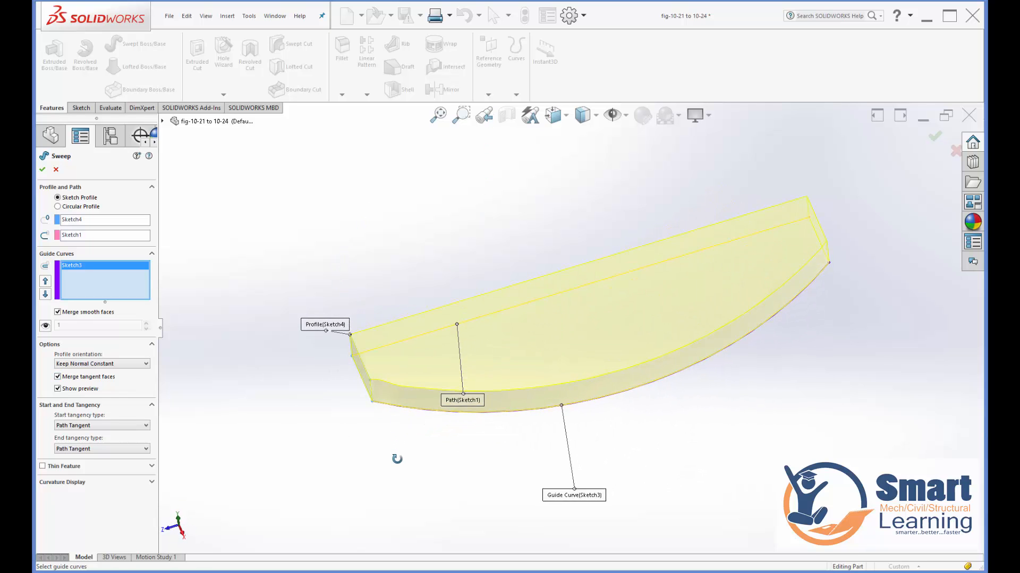
middle_click_drag(390, 388, 419, 362, "ctrl")
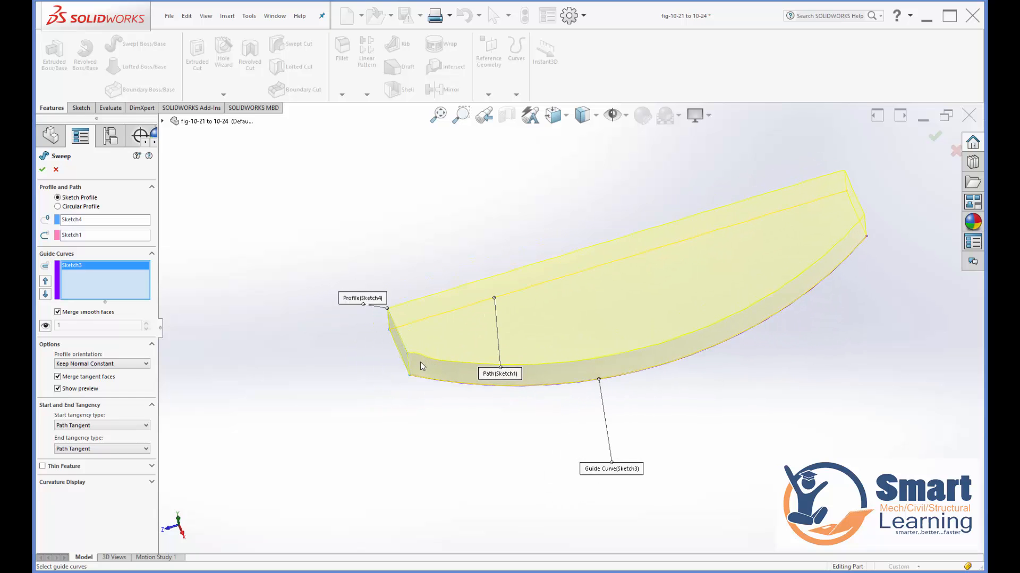
scroll(416, 361, "up", 3)
scroll(473, 347, "down", 10)
scroll(531, 334, "down", 3)
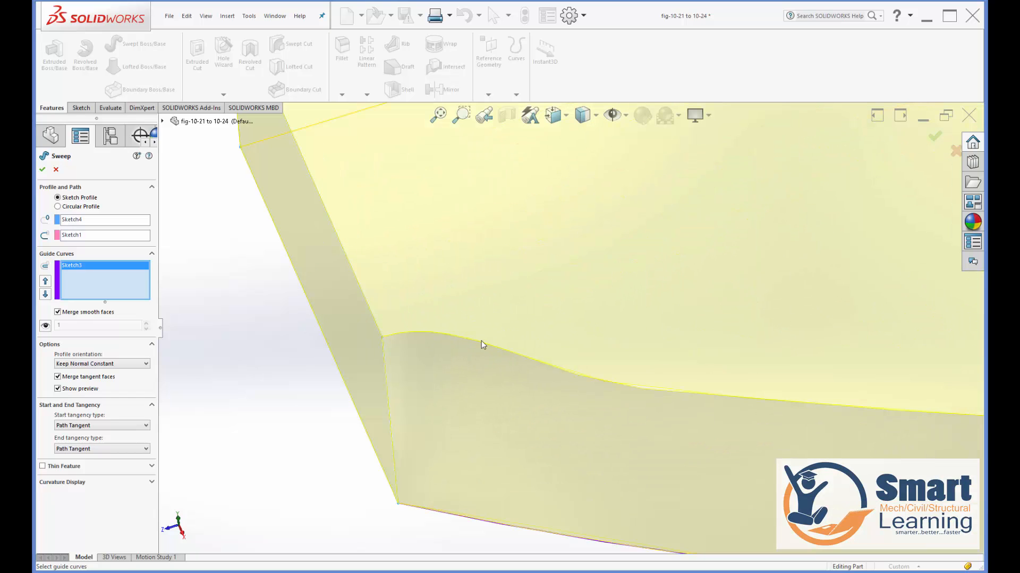
scroll(481, 341, "up", 2)
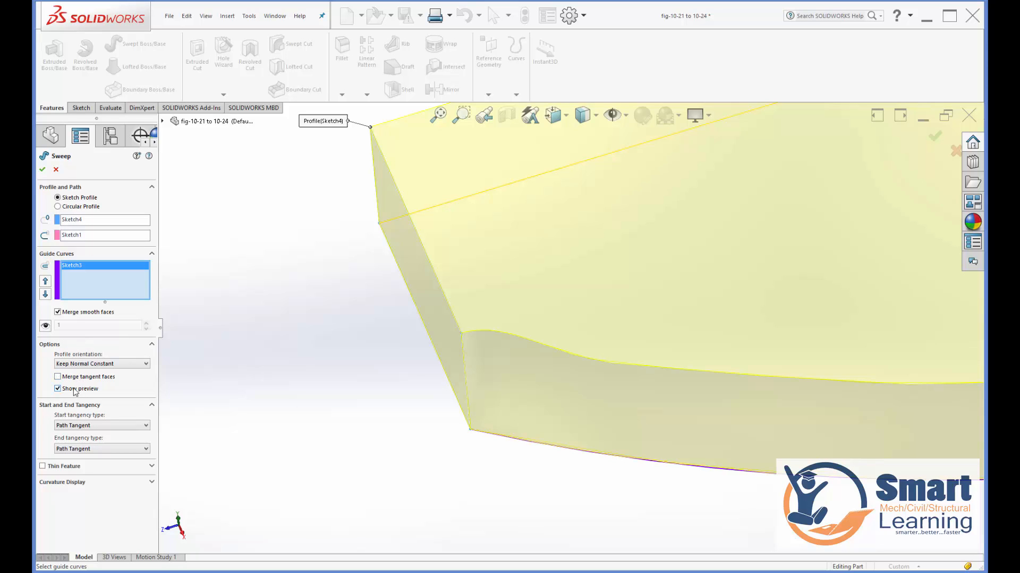
left_click(87, 364)
left_click(85, 372)
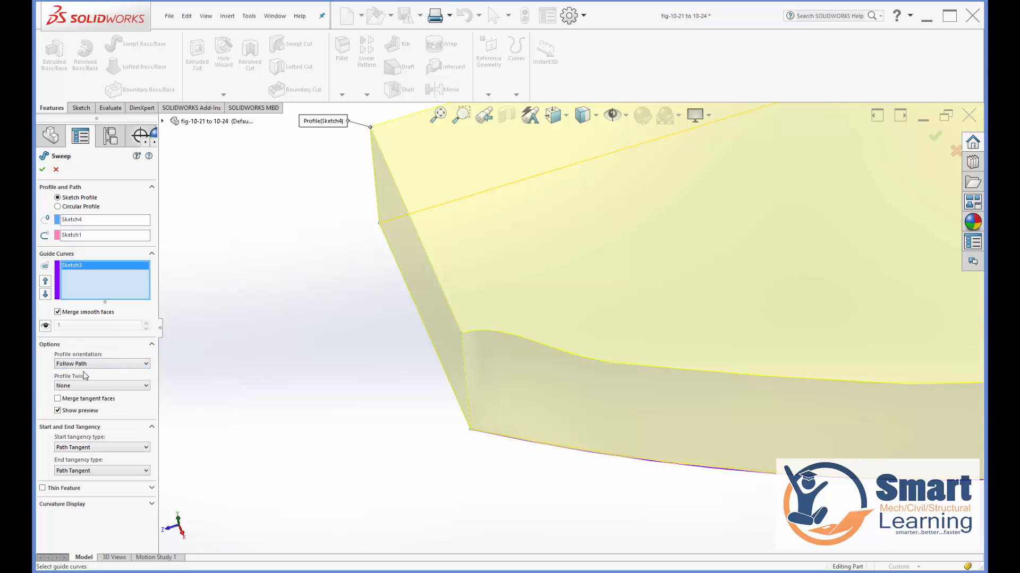
- Compare the sweep preview near the profile end with Merge smooth faces off and on, and test the Merge tangent faces option
middle_click_drag(349, 389, 344, 359)
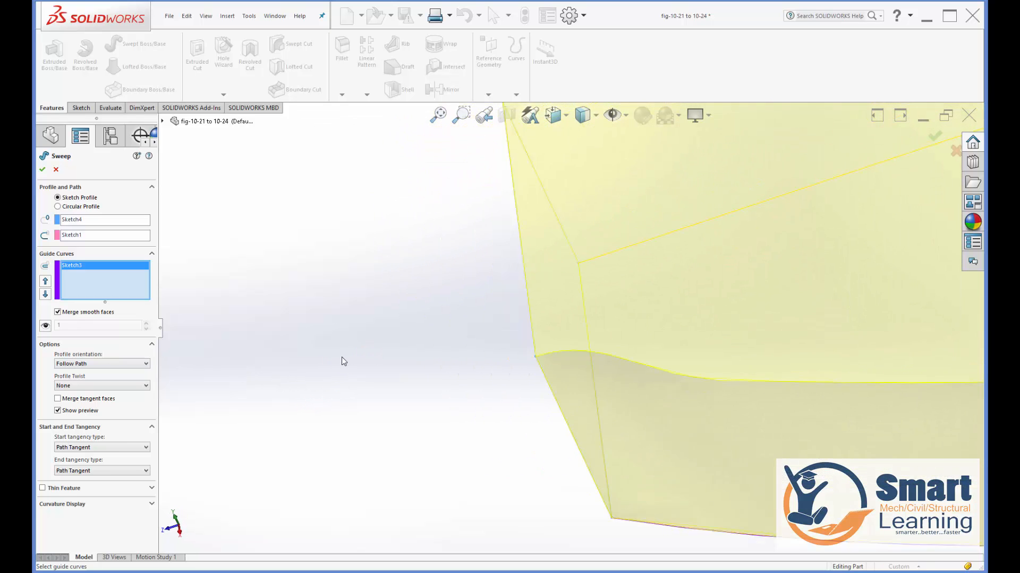
scroll(341, 357, "up", 9)
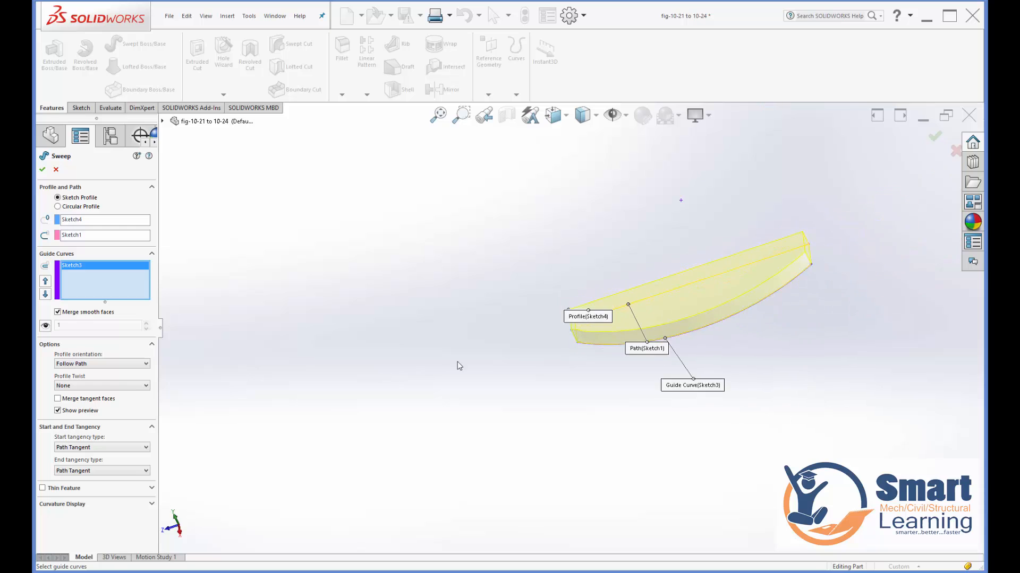
scroll(554, 328, "down", 4)
scroll(648, 326, "down", 5)
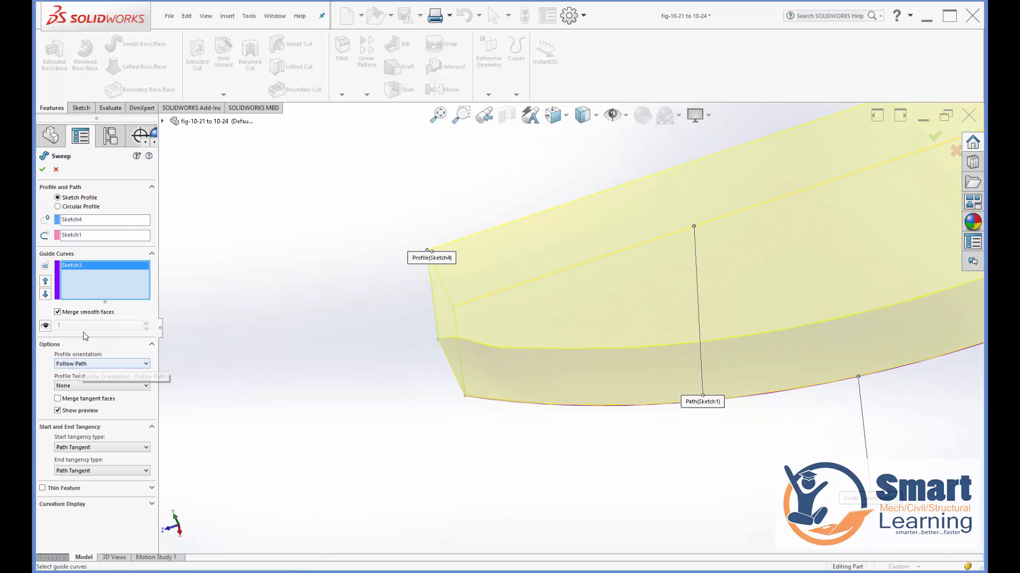
left_click(86, 312)
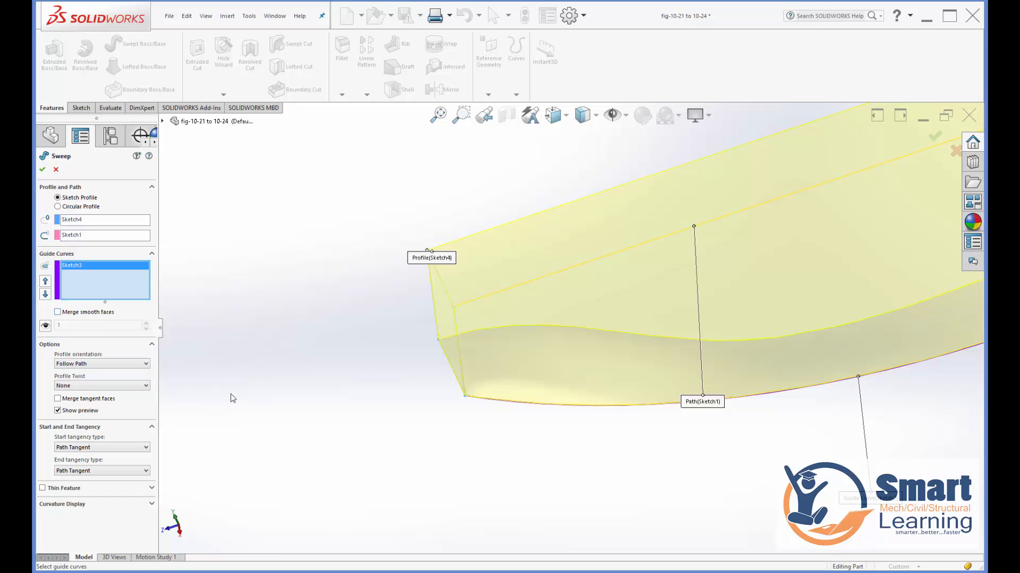
mouse_move(376, 423)
middle_mouse_down()
mouse_move(445, 432)
mouse_move(358, 408)
mouse_move(377, 314)
mouse_move(372, 240)
mouse_move(414, 257)
mouse_move(366, 262)
mouse_move(404, 403)
mouse_move(372, 409)
middle_mouse_up()
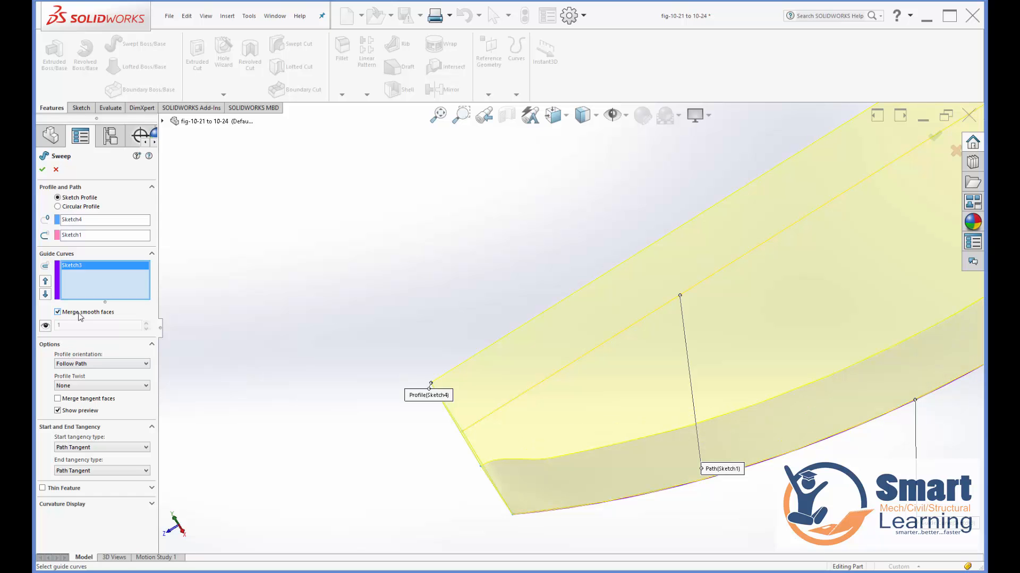
middle_click_drag(617, 452, 605, 481)
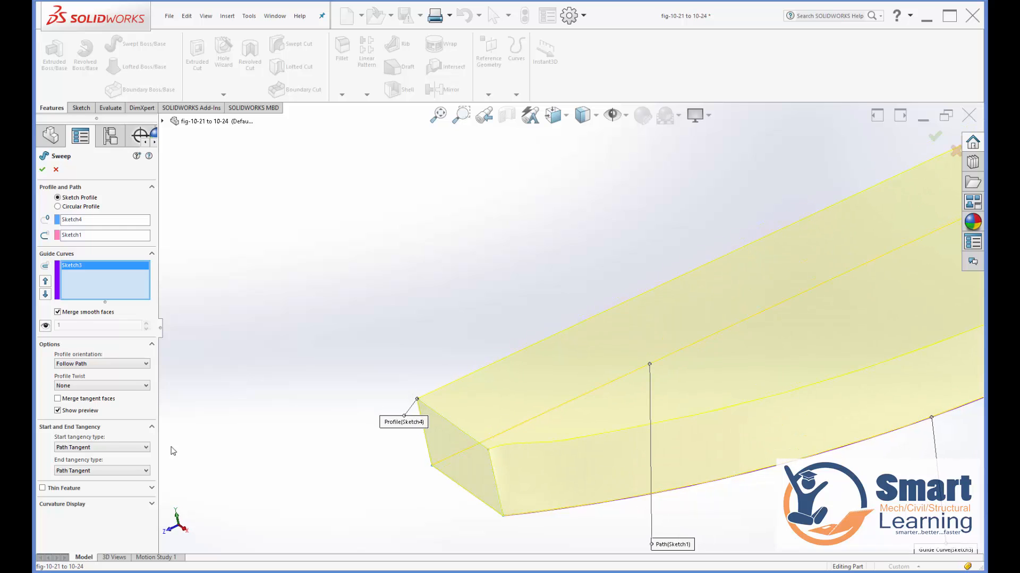
left_click(72, 403)
middle_click_drag(259, 460, 269, 466)
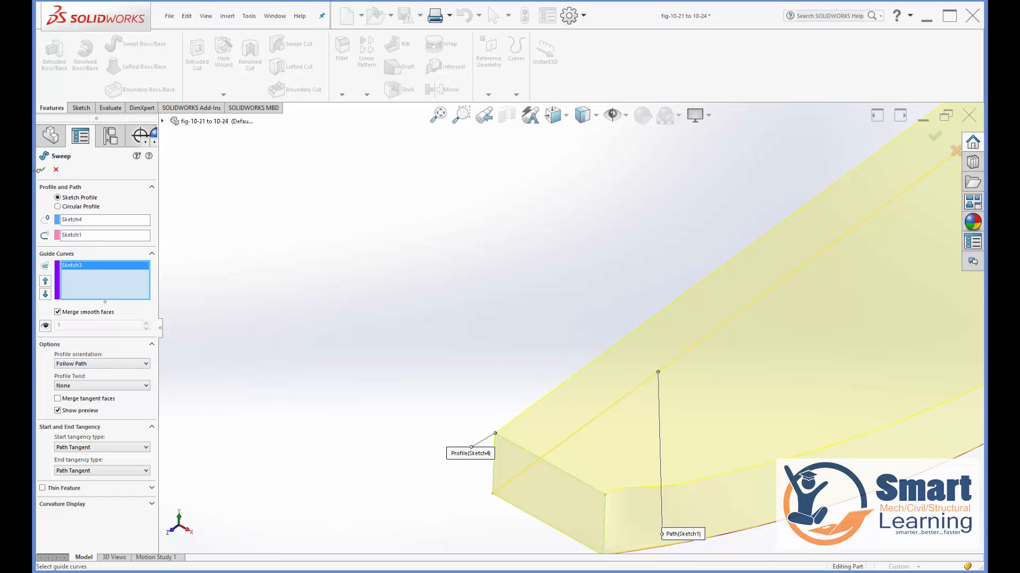
- Complete the guided sweep of Sketch4 along Sketch1 and inspect the whole solid
left_click(42, 170)
left_click(246, 311)
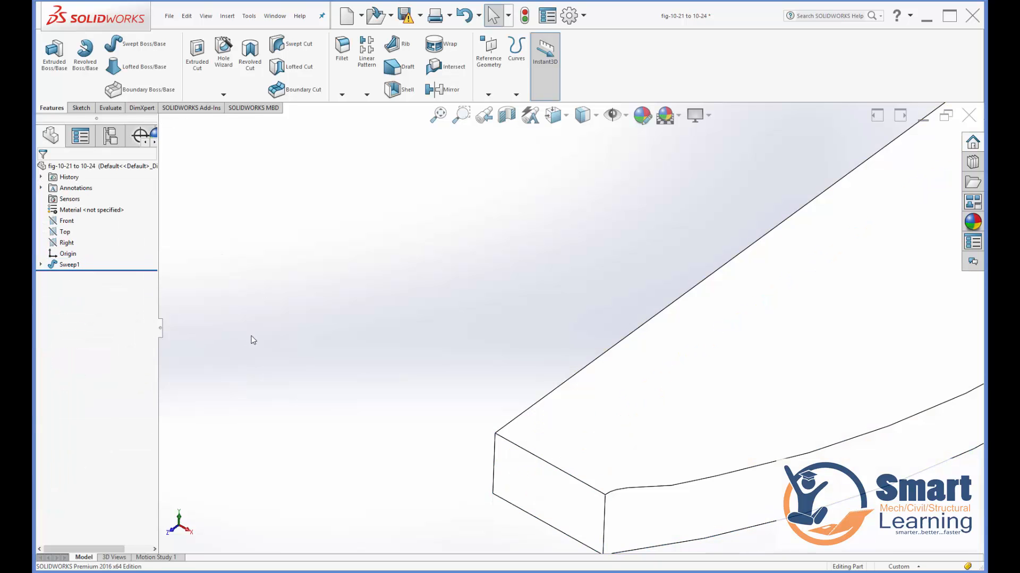
middle_click_drag(251, 336, 632, 422)
scroll(223, 334, "up", 5)
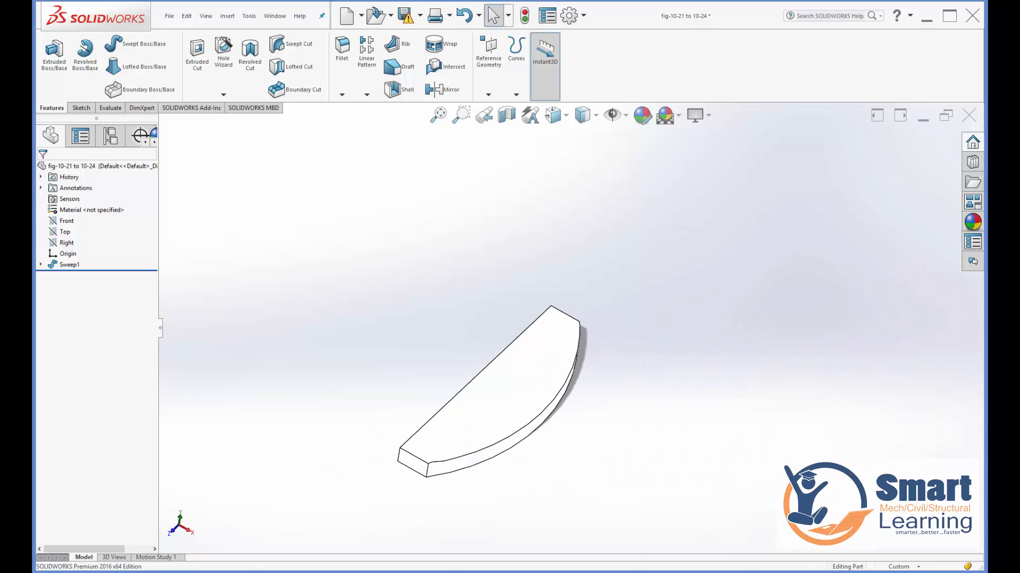
- Switch to the presentation and view the slide on Sweep with Guide Curves
left_click(627, 572)
left_click(659, 531)
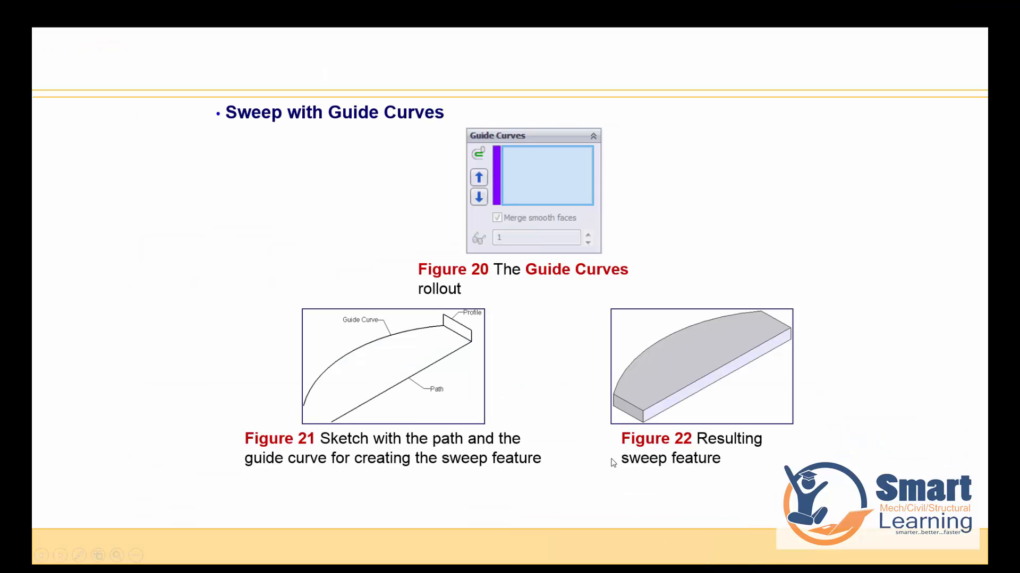
left_click(549, 410)
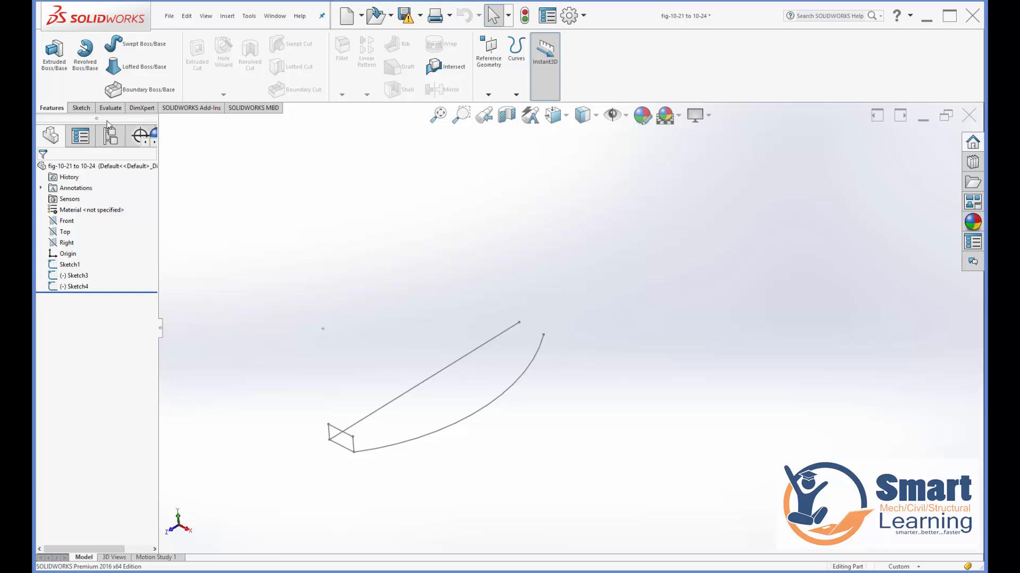
- Start a swept boss using Sketch4 as the profile and the curved Sketch3 as the path
left_click(132, 51)
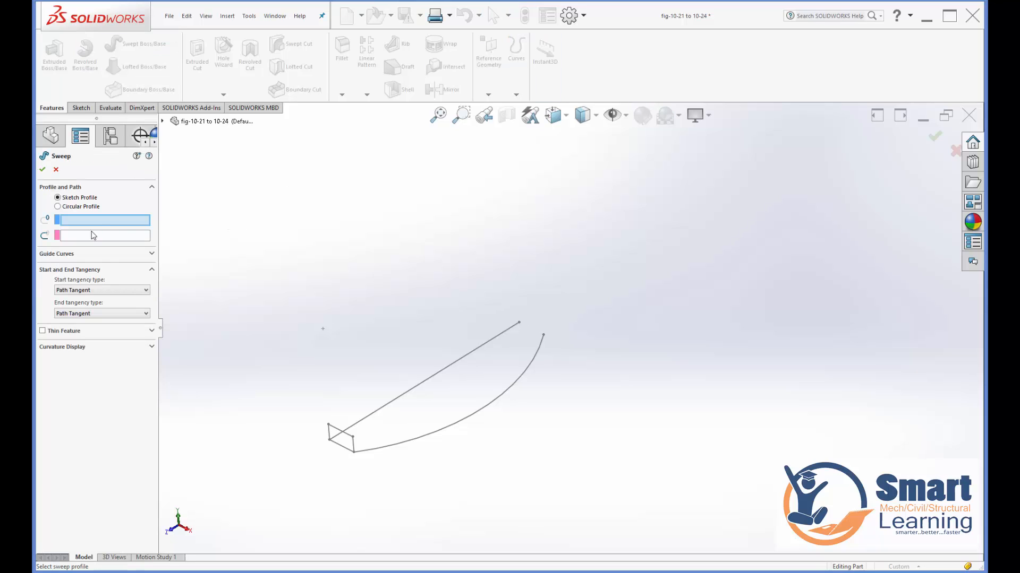
left_click(344, 451)
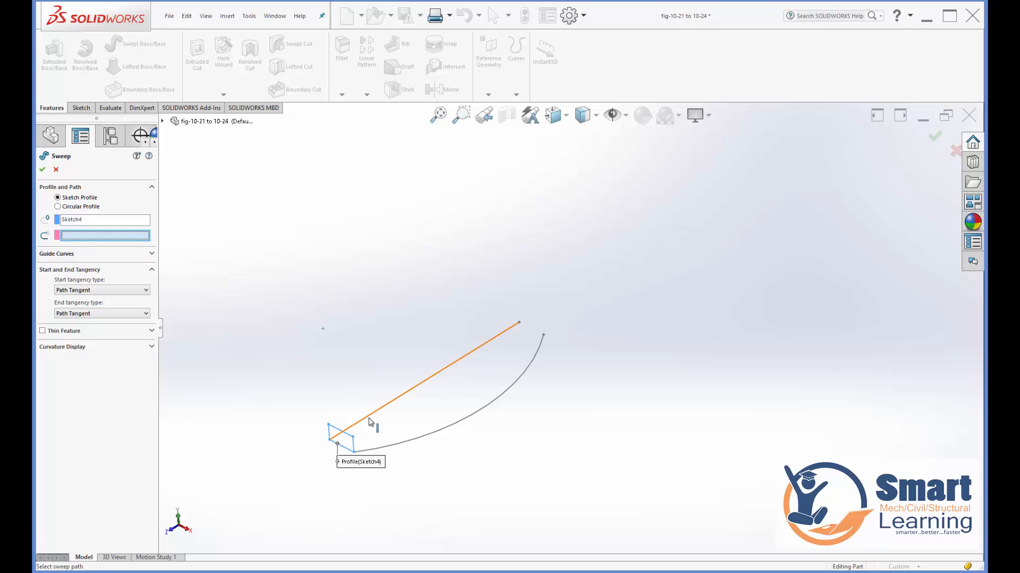
left_click(395, 445)
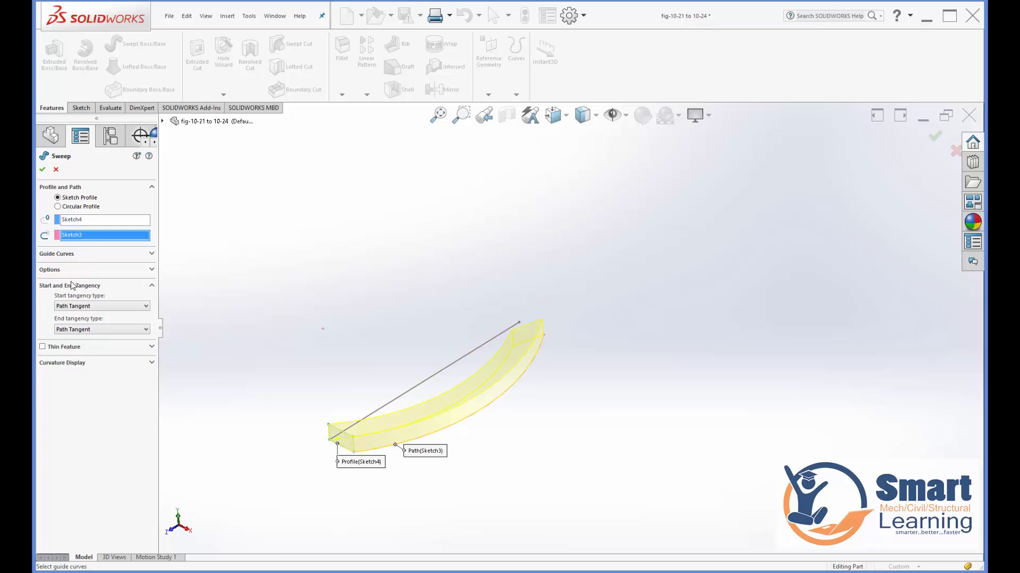
- Add the straight Sketch1 as the guide curve, complete the sweep along the arc, and inspect its pointed end
left_click(151, 254)
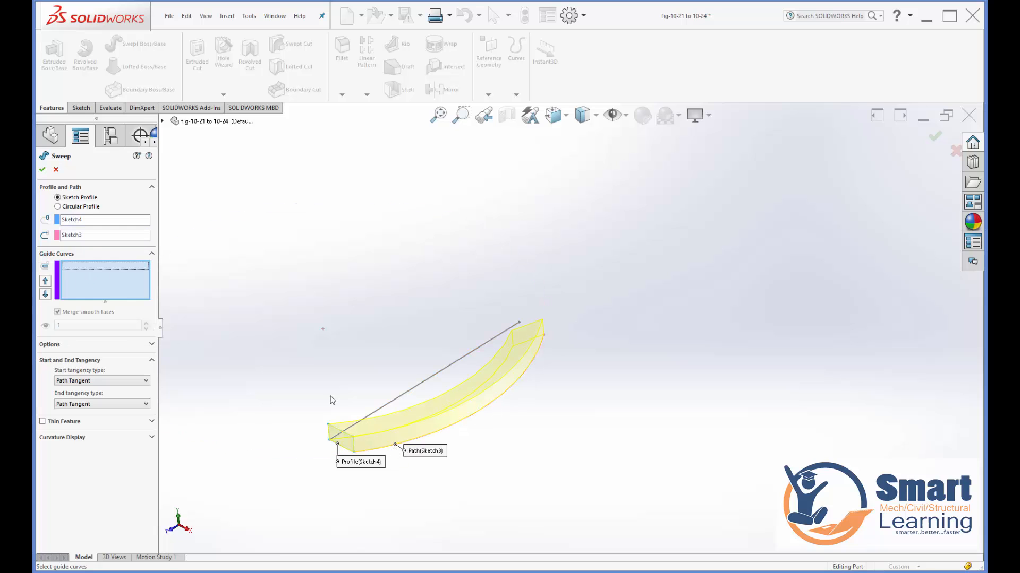
left_click(397, 403)
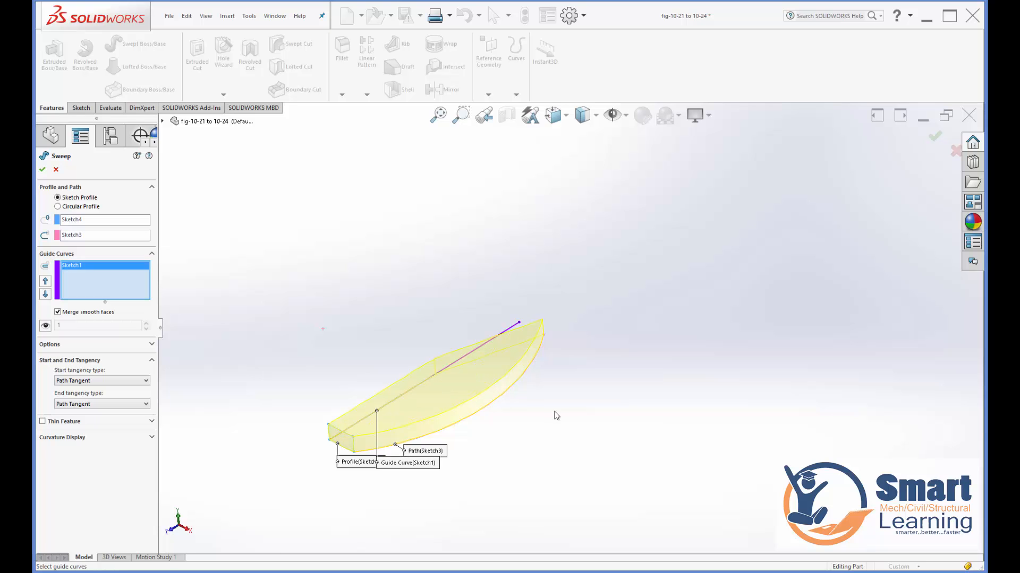
mouse_move(553, 414)
middle_mouse_down()
mouse_move(593, 482)
mouse_move(636, 511)
mouse_move(582, 464)
mouse_move(569, 466)
middle_mouse_up()
left_click(43, 170)
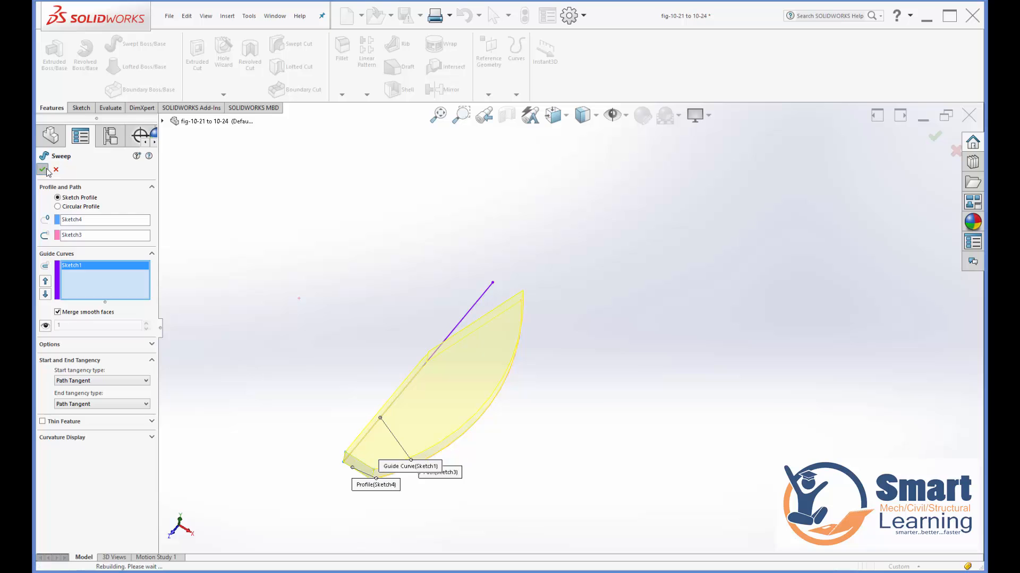
left_click(307, 297)
middle_click_drag(306, 297, 360, 359)
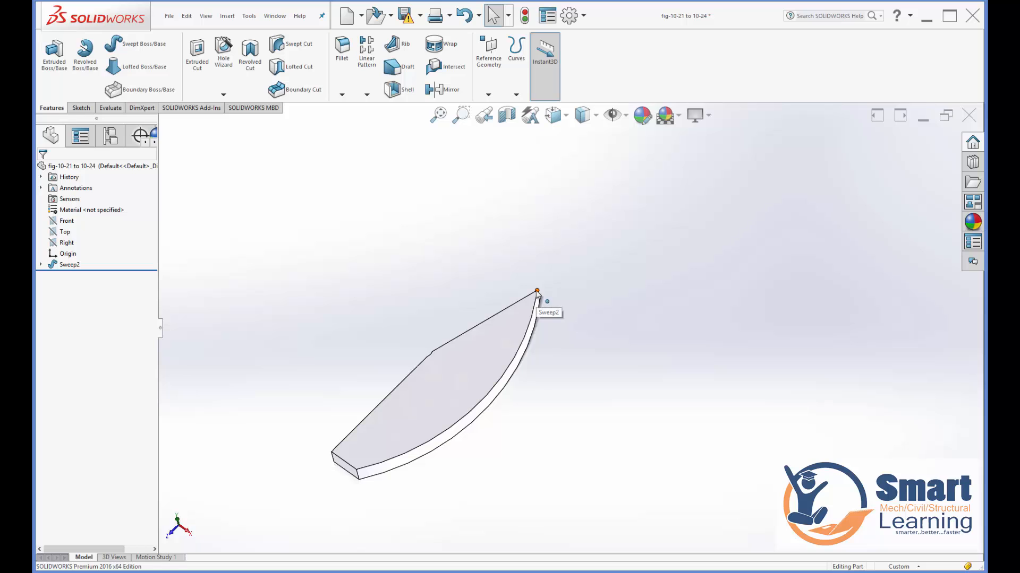
mouse_move(553, 412)
middle_mouse_down()
mouse_move(662, 442)
mouse_move(569, 412)
middle_mouse_up()
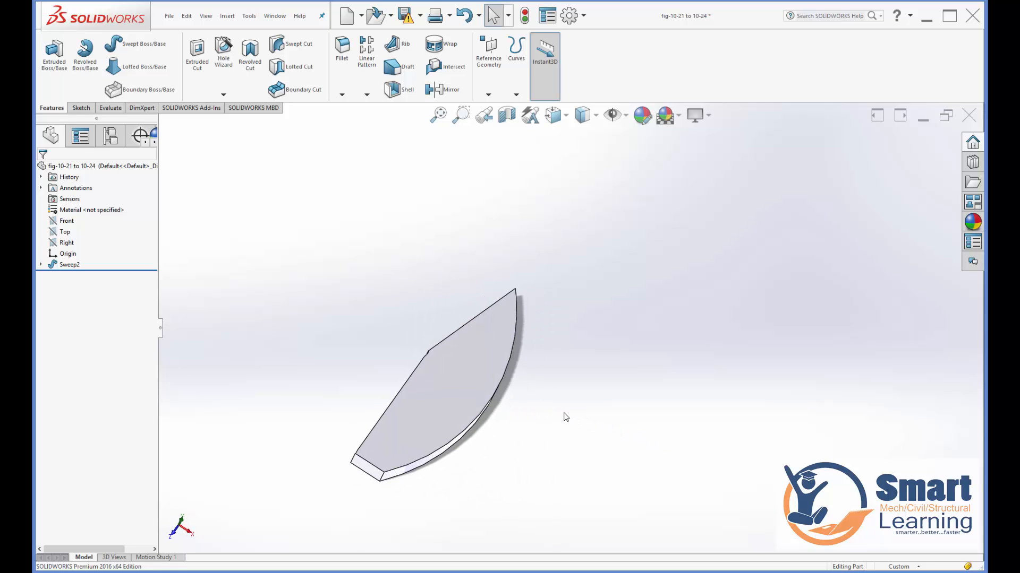
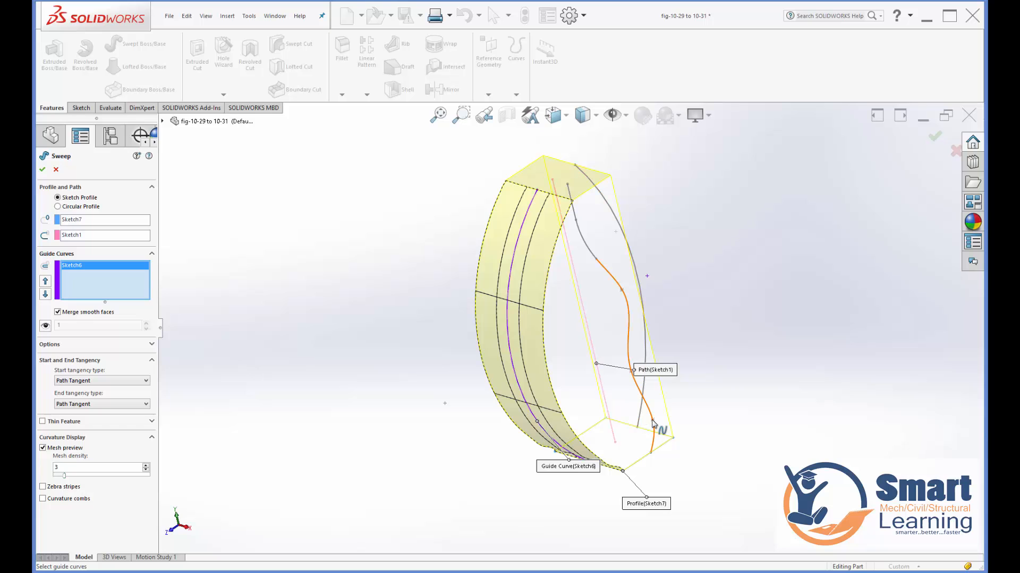
- Add Sketch2 and Sketch3 as guide curves after Sketch6, and move Sketch3 to first place in the guide curve order
left_click(659, 415)
mouse_move(689, 370)
middle_mouse_down()
mouse_move(632, 409)
mouse_move(687, 327)
mouse_move(797, 260)
mouse_move(825, 226)
mouse_move(782, 221)
mouse_move(791, 231)
middle_mouse_up()
left_click(689, 323)
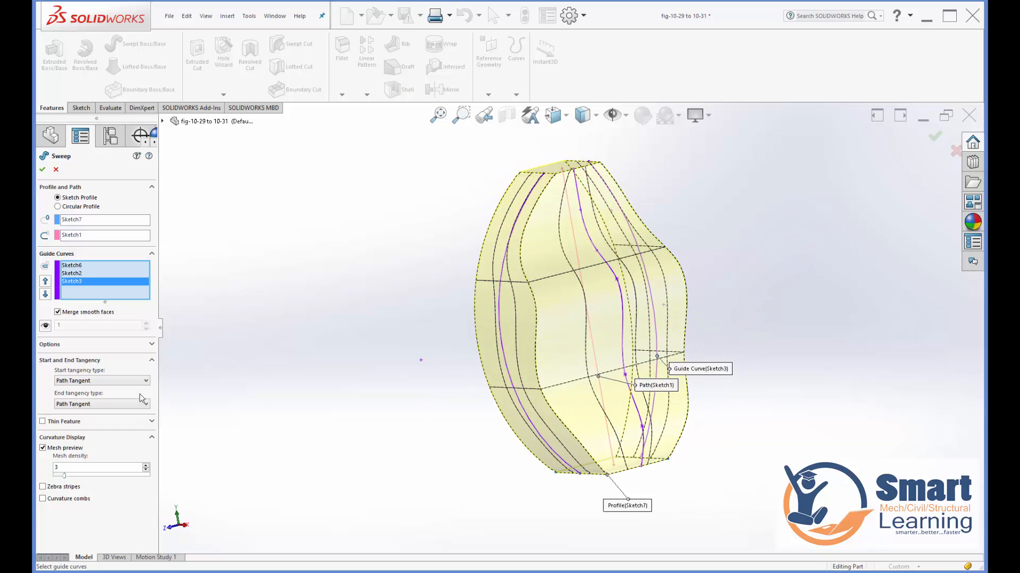
left_click(46, 282)
left_click(49, 281)
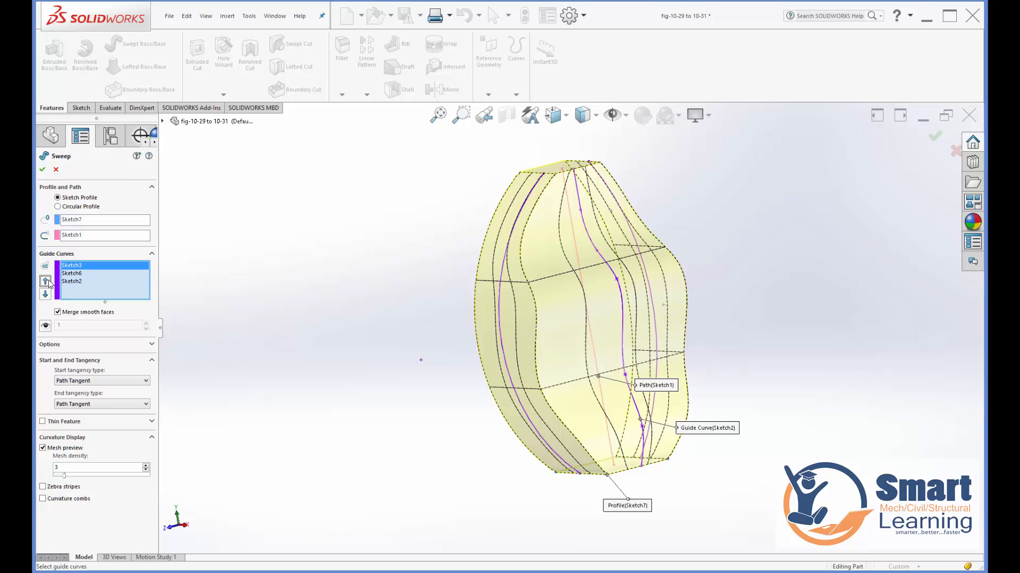
- Move Sketch3 to last place in the guide curve order and compare the sweep preview with Merge smooth faces off and on
left_click(45, 295)
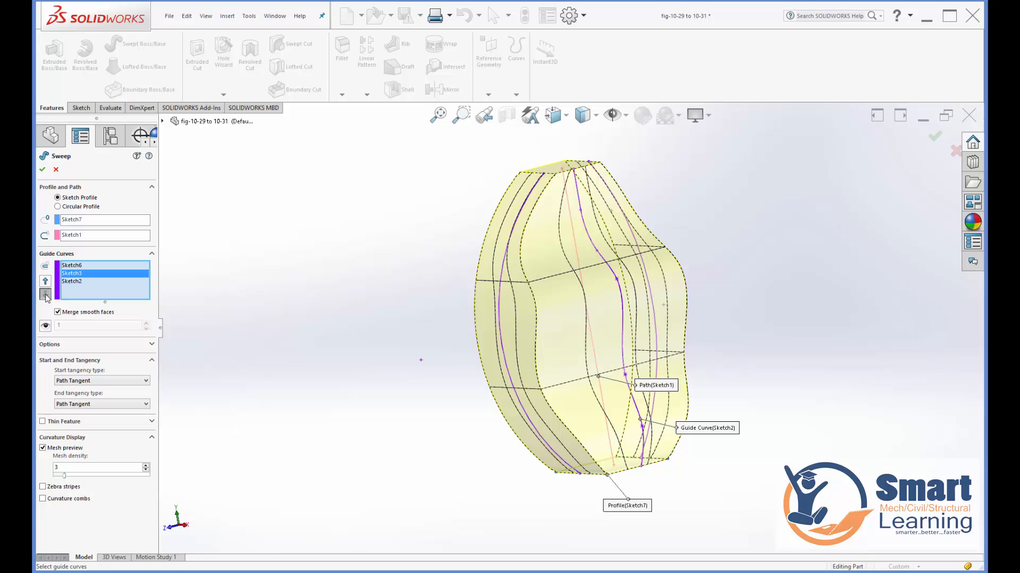
left_click(45, 295)
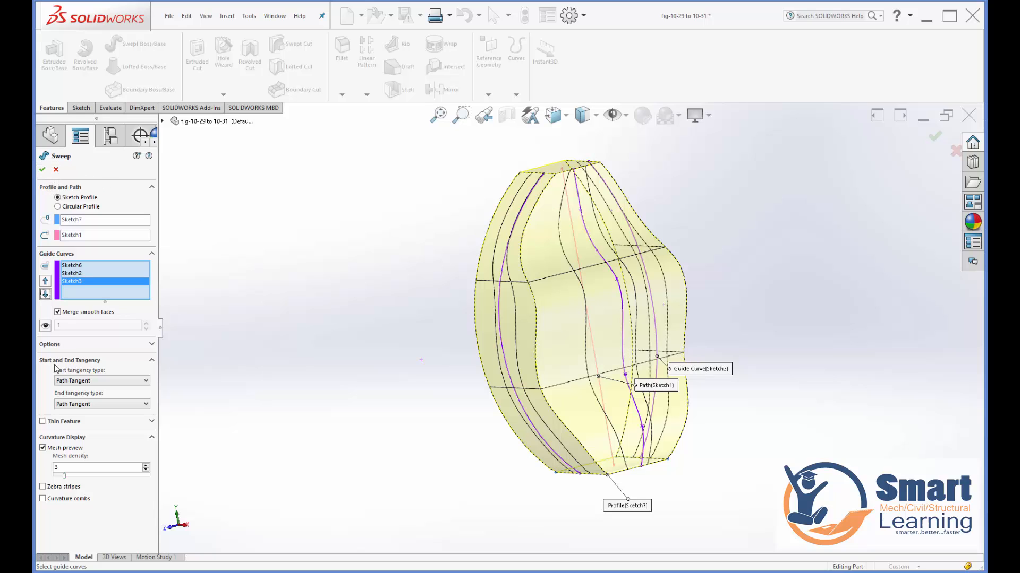
left_click(73, 315)
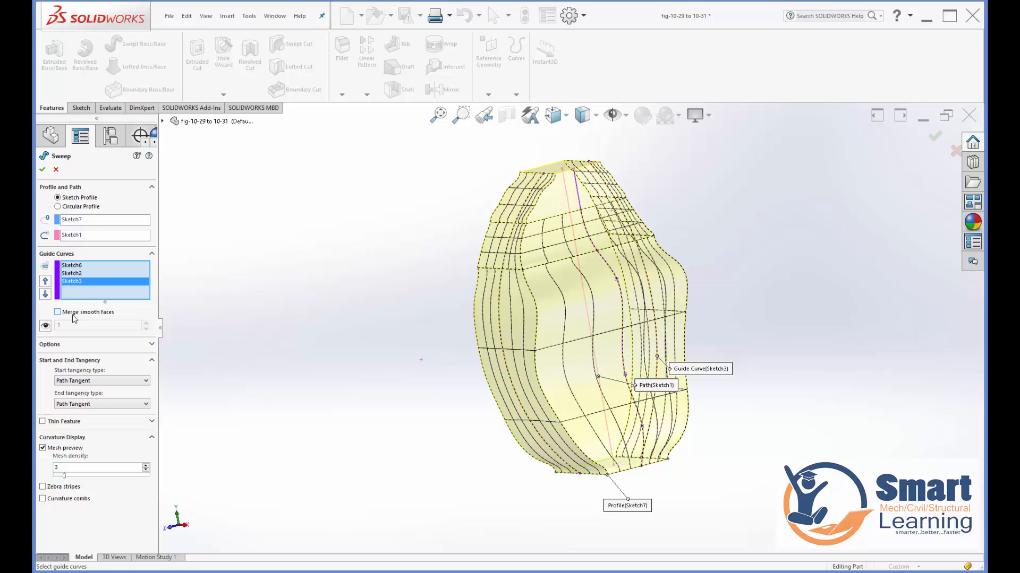
left_click(74, 317)
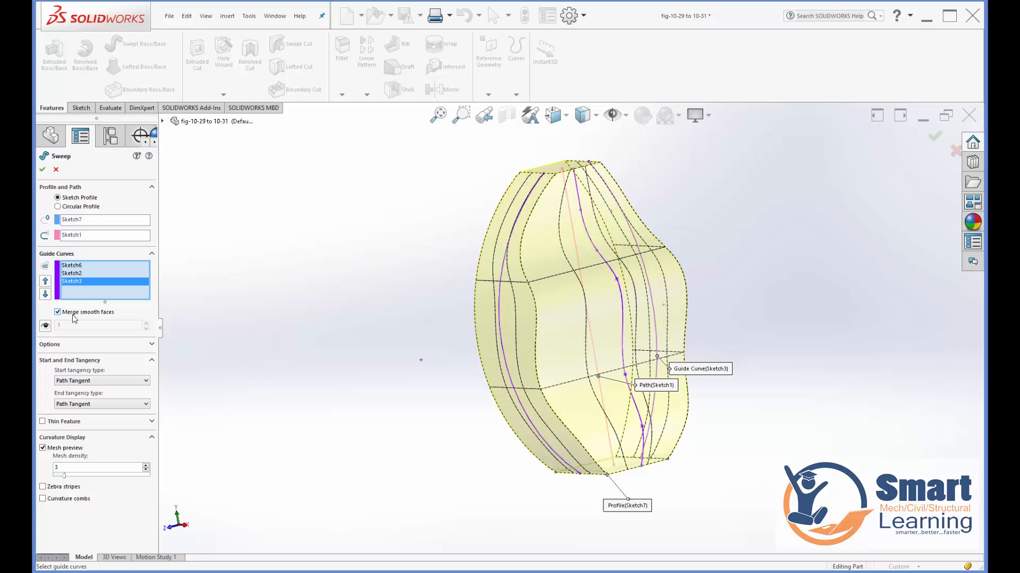
- Complete the sweep along Sketch1 with the three guide curves, and undo it after inspecting the solid
left_click(42, 169)
middle_click_drag(432, 433, 455, 377)
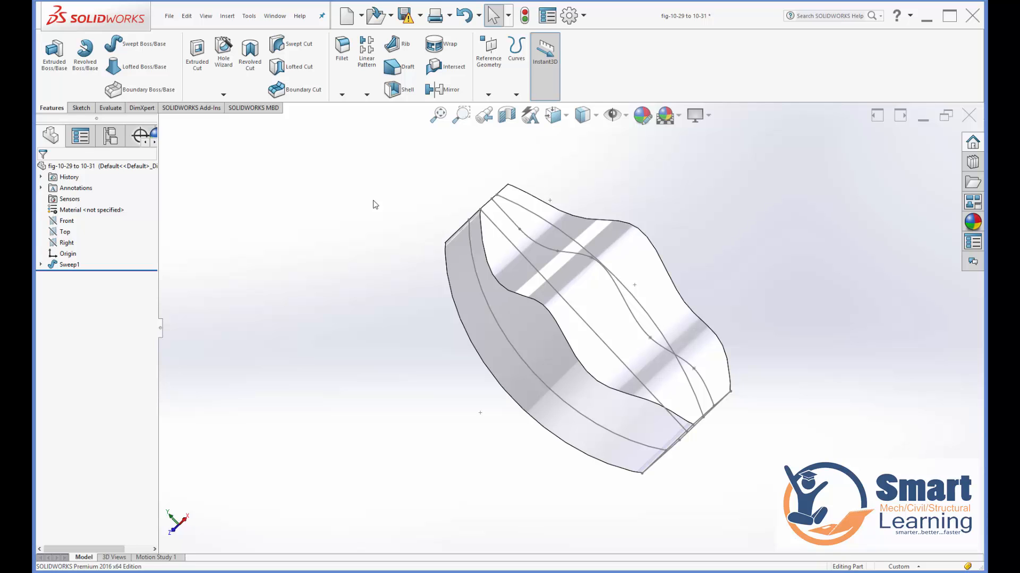
key("ctrl+z")
middle_click_drag(428, 278, 448, 330)
middle_click_drag(463, 383, 469, 410)
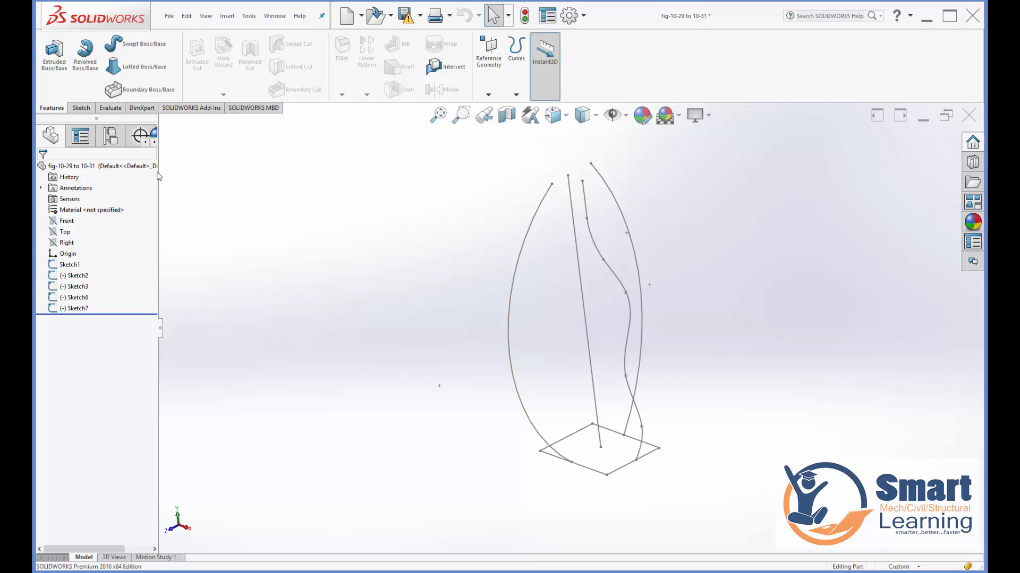
- Start a swept boss with the rectangular Sketch7 as the profile and the curved Sketch6 as the path
left_click(137, 44)
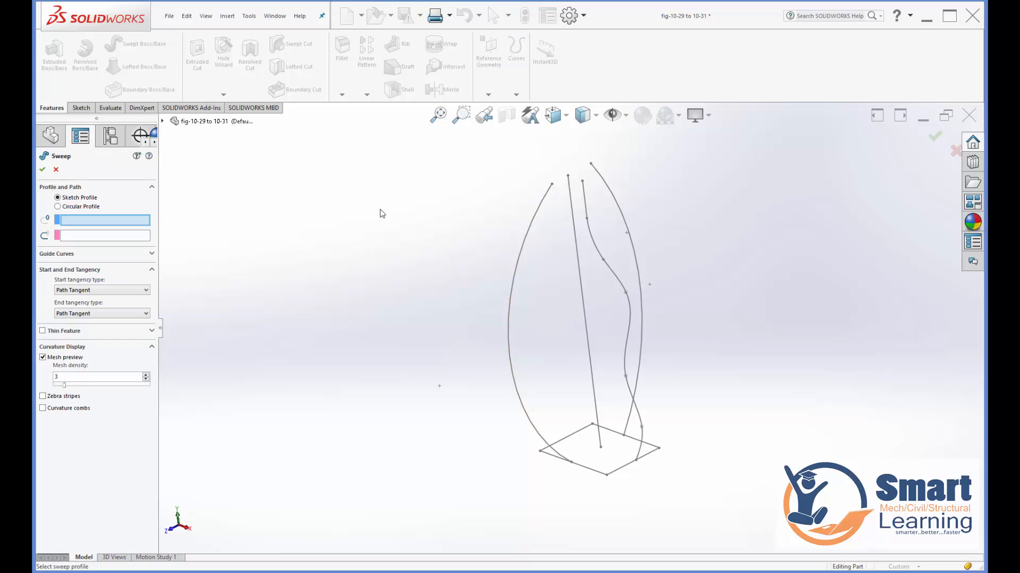
left_click(587, 469)
left_click(533, 424)
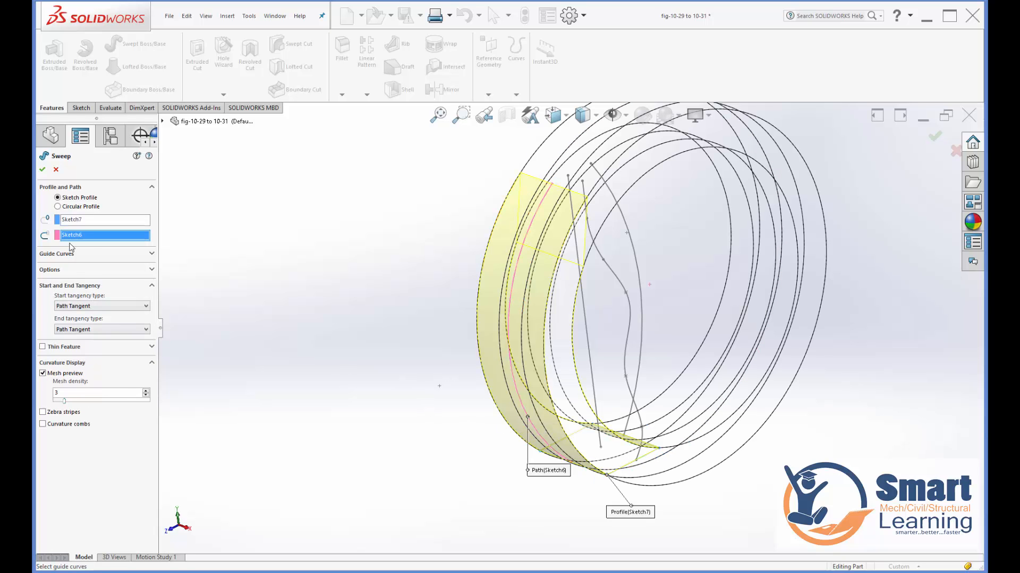
- Add the wavy Sketch2, the straight Sketch1 and the arc Sketch3 as guide curves for the sweep
left_click(87, 255)
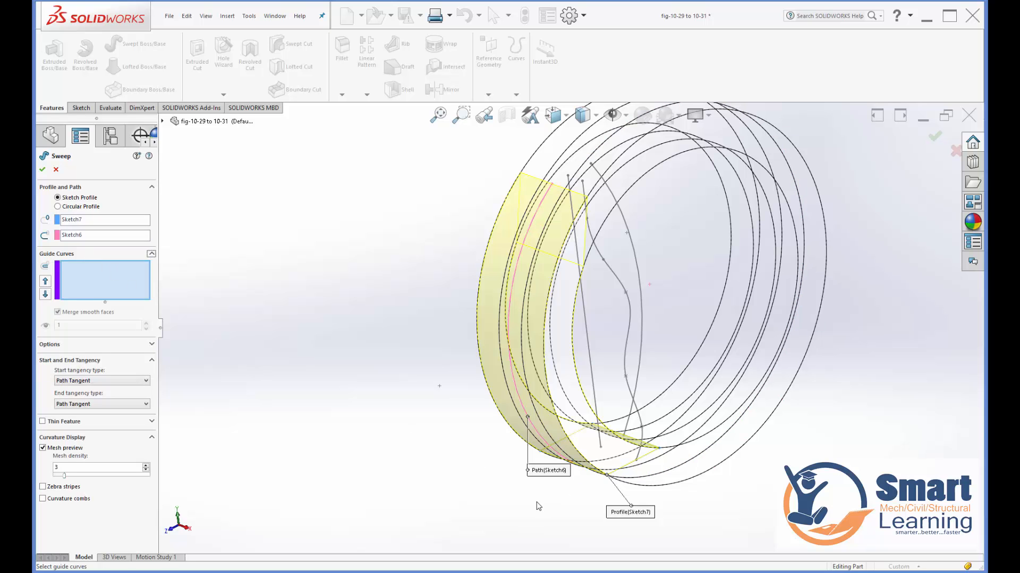
middle_click_drag(538, 506, 608, 390)
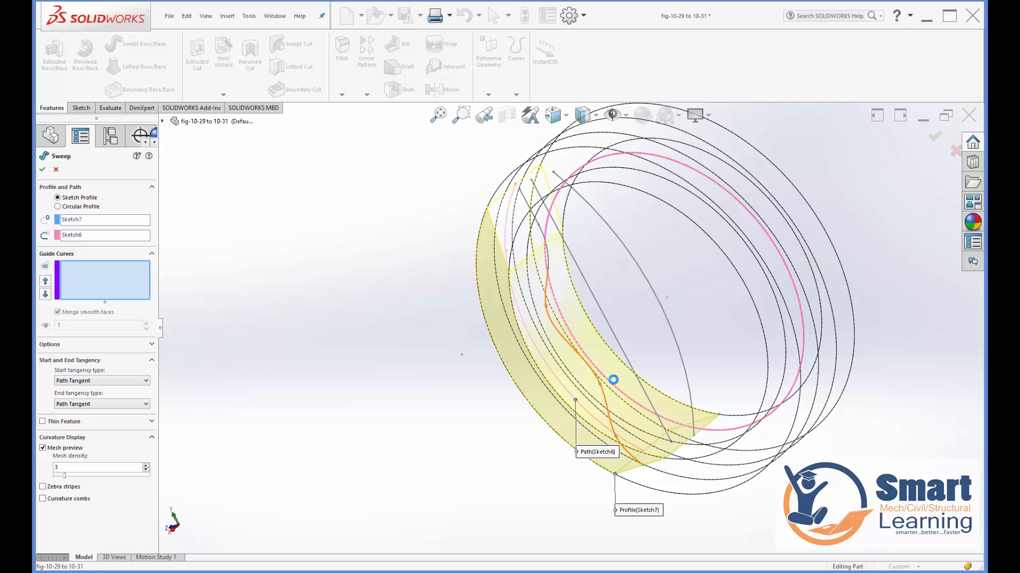
left_click(613, 380)
left_click(632, 359)
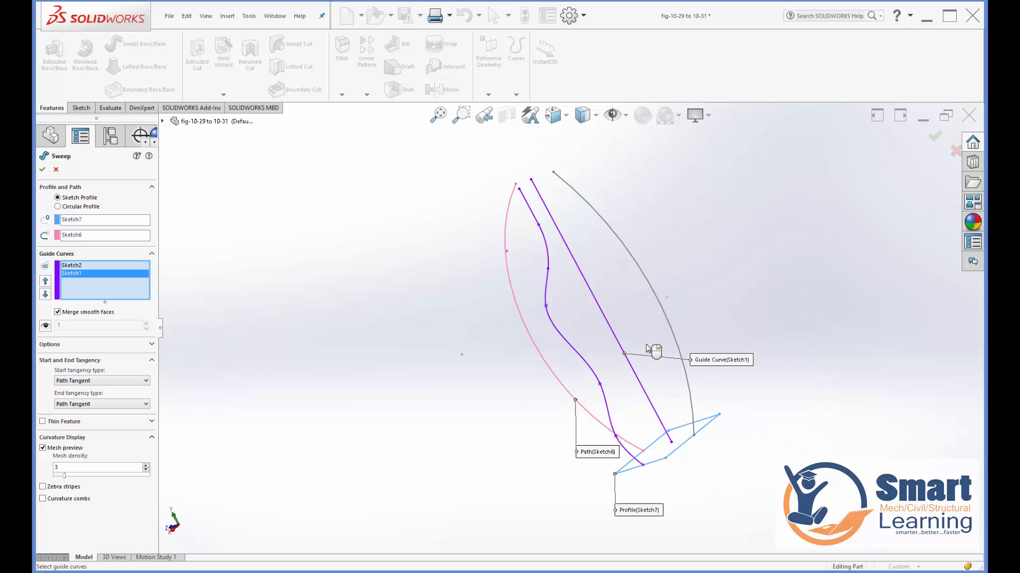
left_click(673, 333)
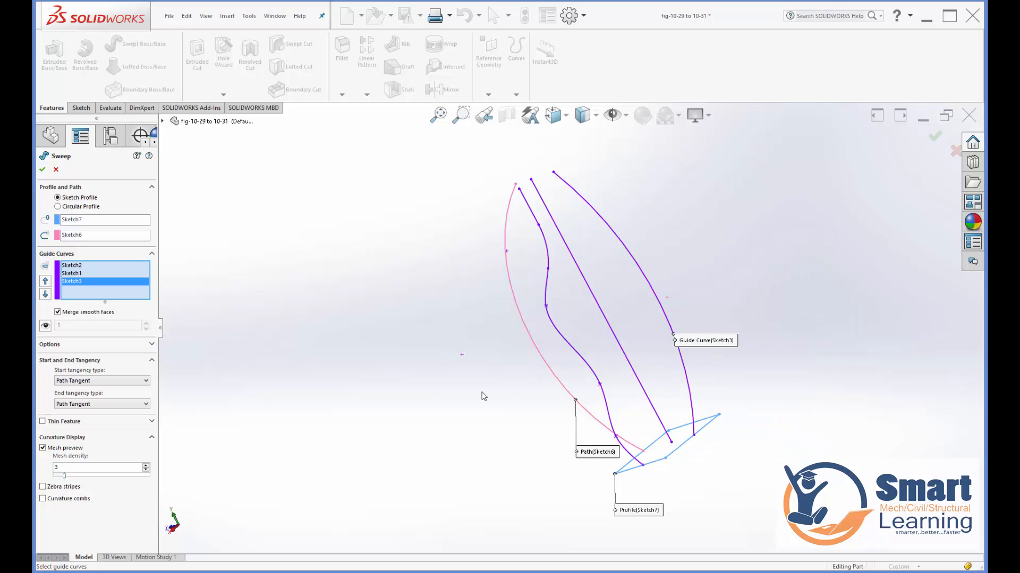
middle_click_drag(483, 397, 530, 376)
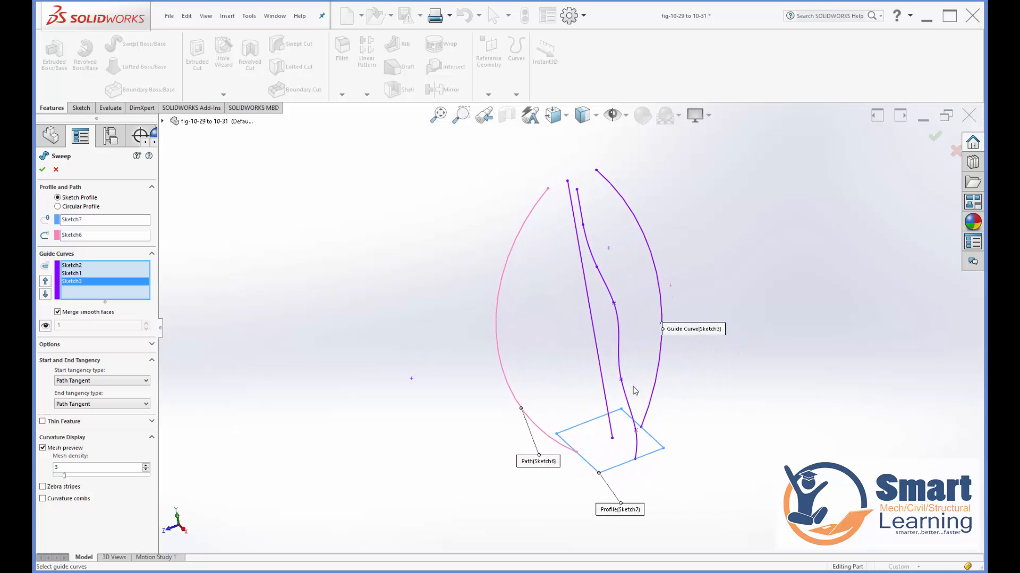
middle_click_drag(557, 421, 580, 410)
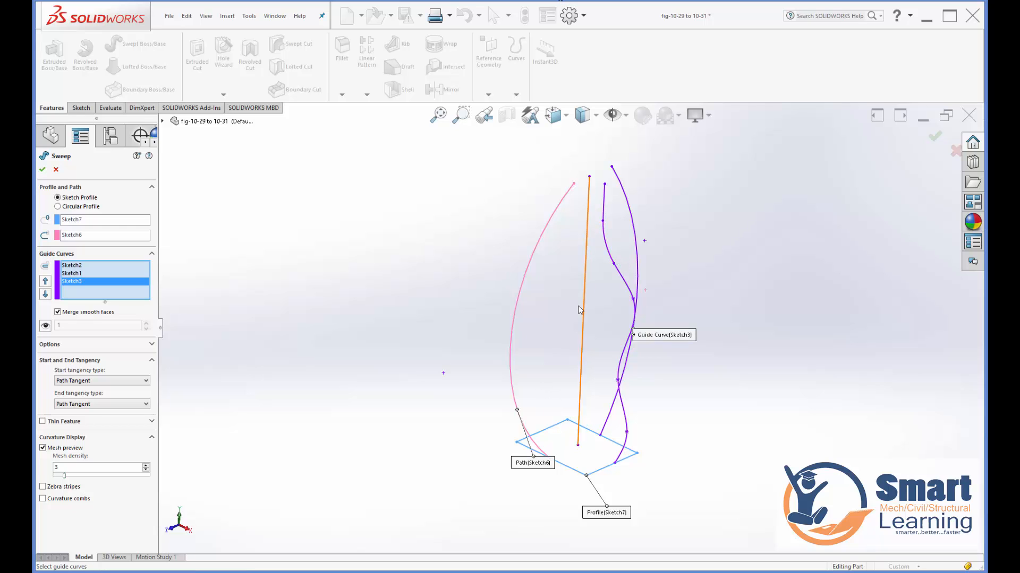
middle_click_drag(565, 321, 565, 326)
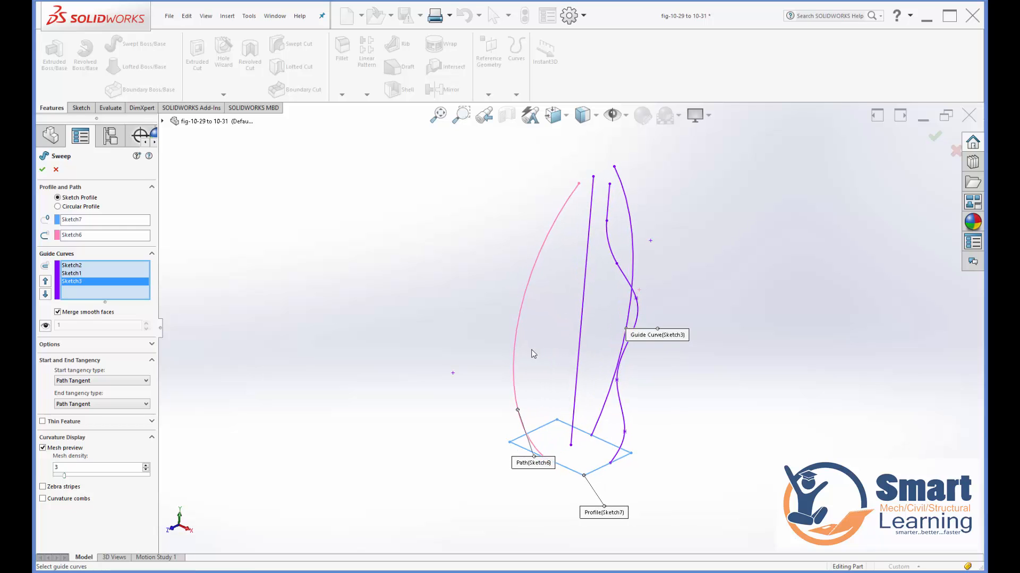
- Delete Sketch3, Sketch1 and Sketch2 from the sweep's guide curves
right_click(72, 283)
left_click(89, 298)
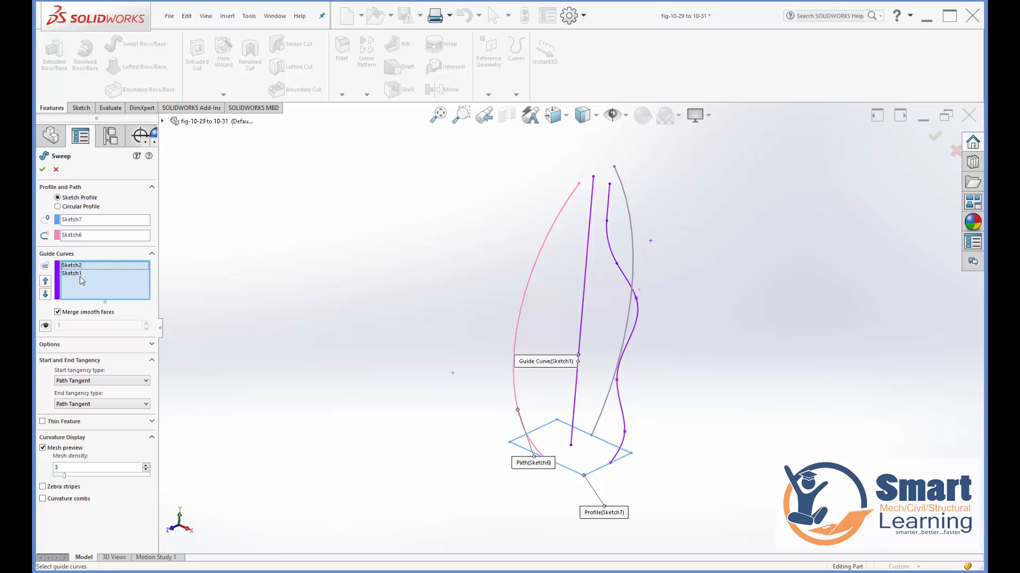
right_click(80, 274)
left_click(104, 291)
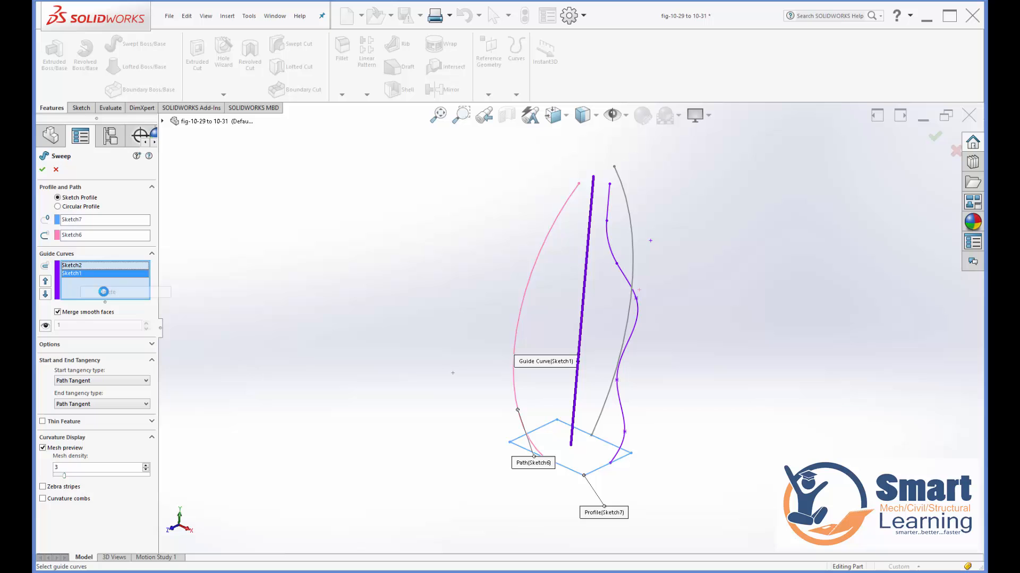
right_click(81, 269)
left_click(106, 288)
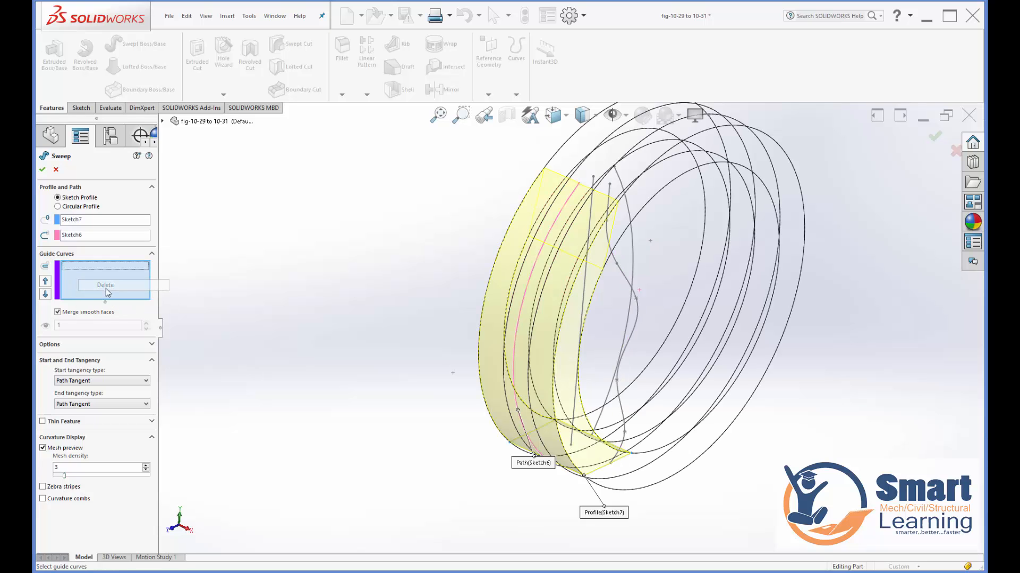
mouse_move(408, 398)
middle_mouse_down()
mouse_move(334, 392)
mouse_move(362, 337)
mouse_move(364, 355)
mouse_move(377, 343)
middle_mouse_up()
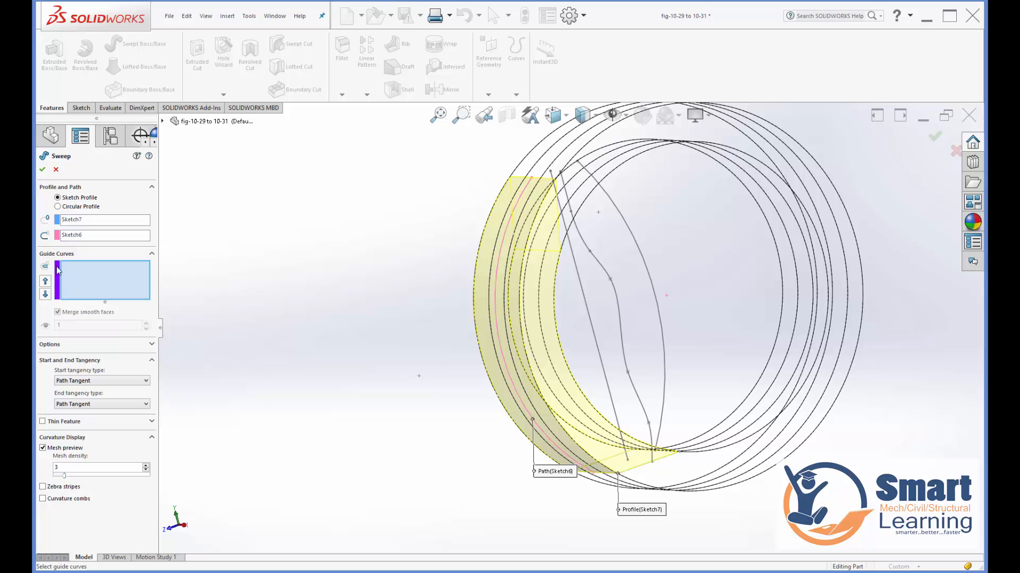
- Add the wavy Sketch2 and the straight Sketch1 as guide curves for the sweep along Sketch6
left_click(71, 273)
middle_click_drag(693, 372, 668, 351)
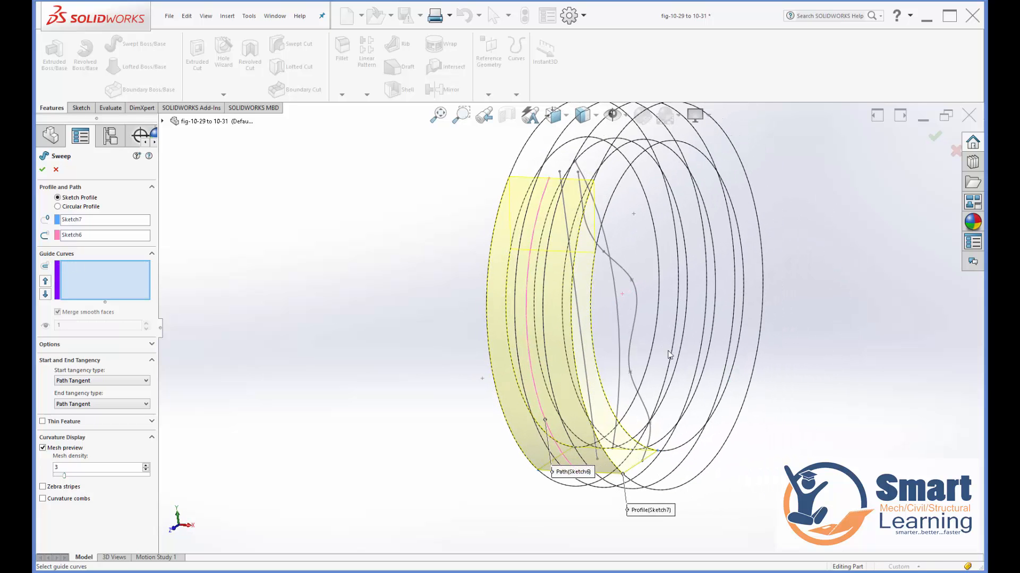
left_click(669, 335)
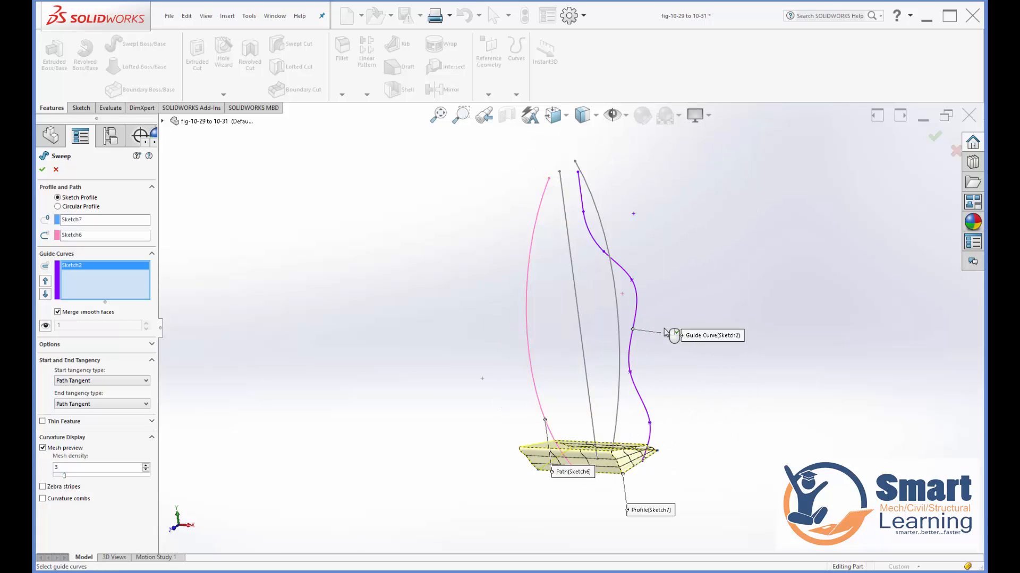
mouse_move(706, 391)
middle_mouse_down()
mouse_move(671, 398)
mouse_move(680, 423)
mouse_move(685, 412)
mouse_move(659, 425)
middle_mouse_up()
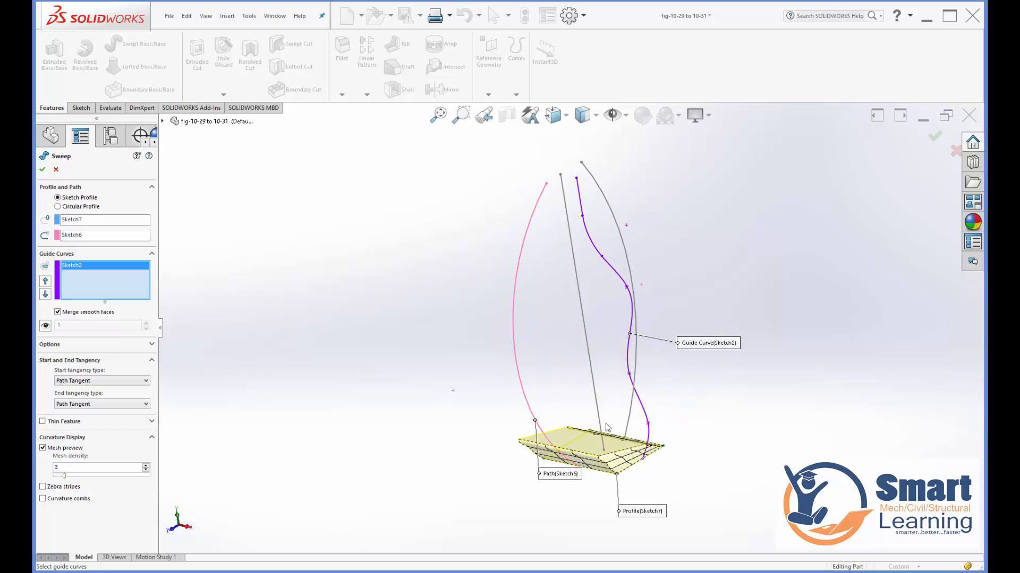
left_click(598, 407)
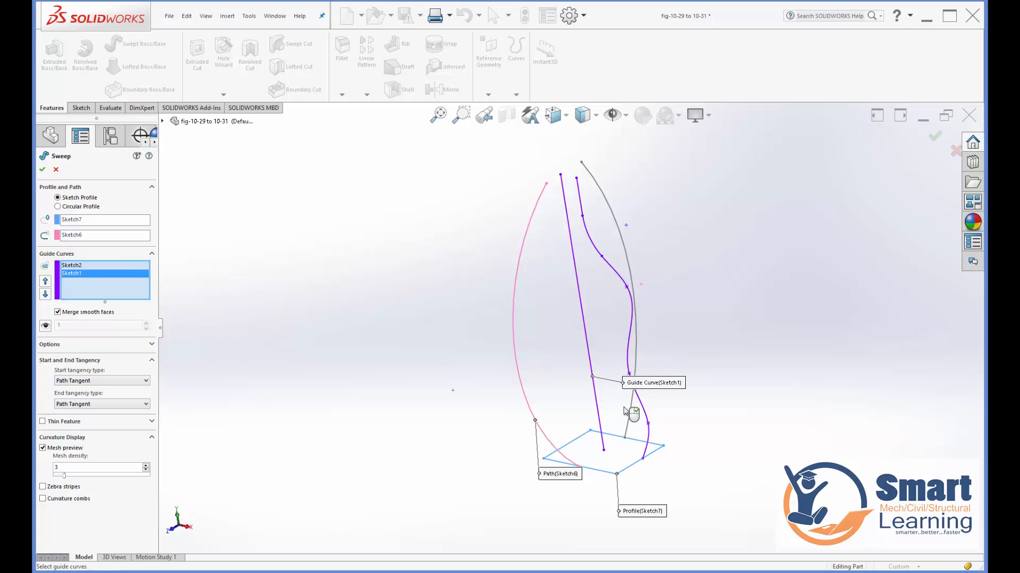
- Remove Sketch2 from the guide curves so that only Sketch1 guides the sweep
left_click(71, 265)
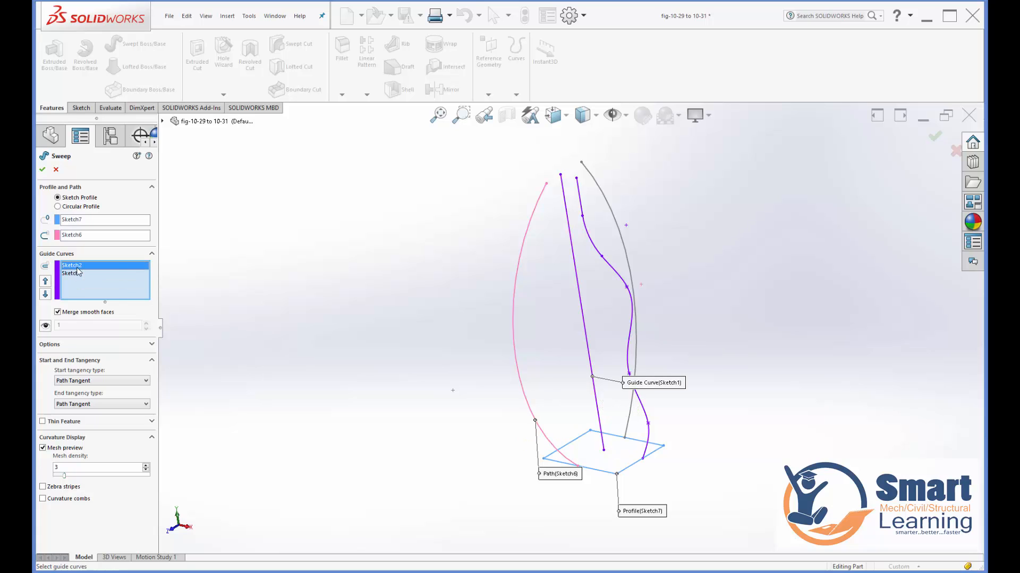
right_click(80, 266)
left_click(101, 285)
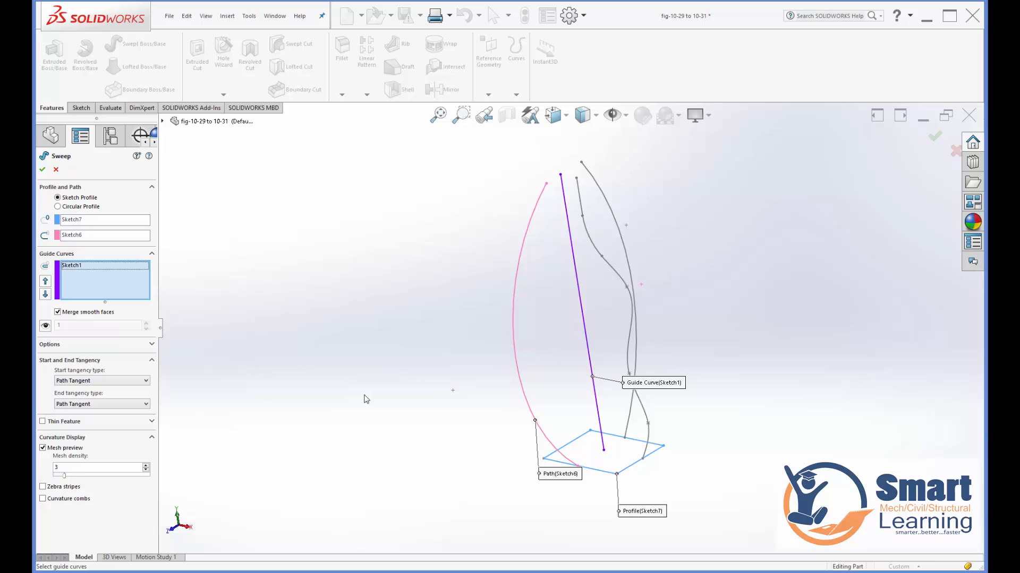
middle_click_drag(365, 399, 441, 400)
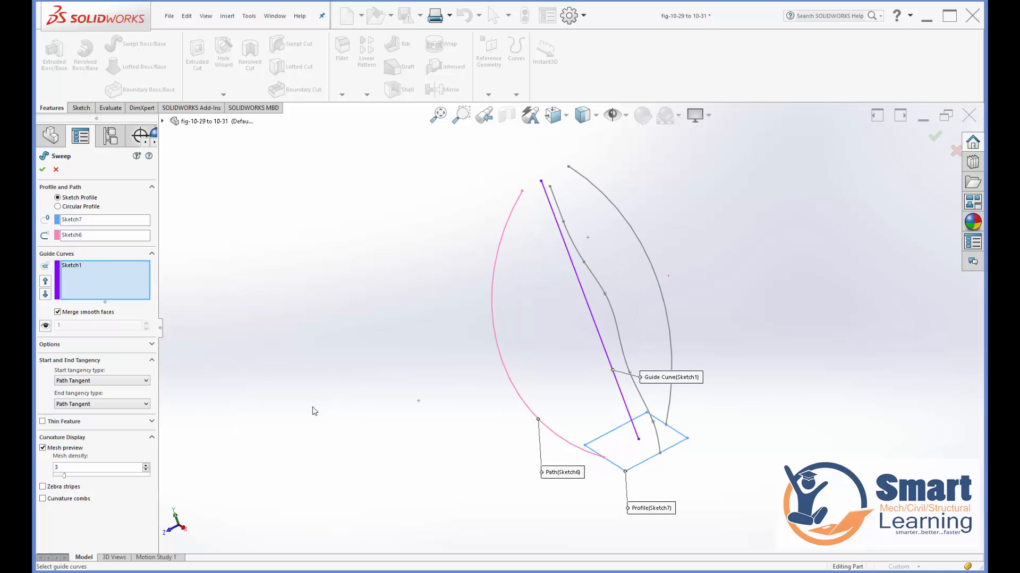
middle_click_drag(313, 407, 338, 384)
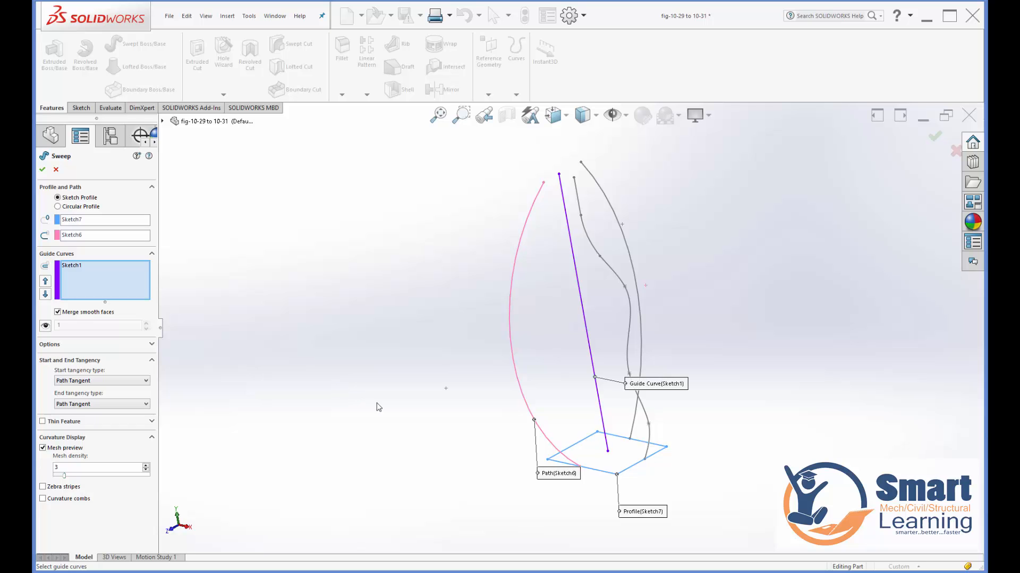
- Switch to the presentation, examine the slide on following the path and guide curves, and return to SOLIDWORKS
mouse_move(598, 572)
left_click(624, 523)
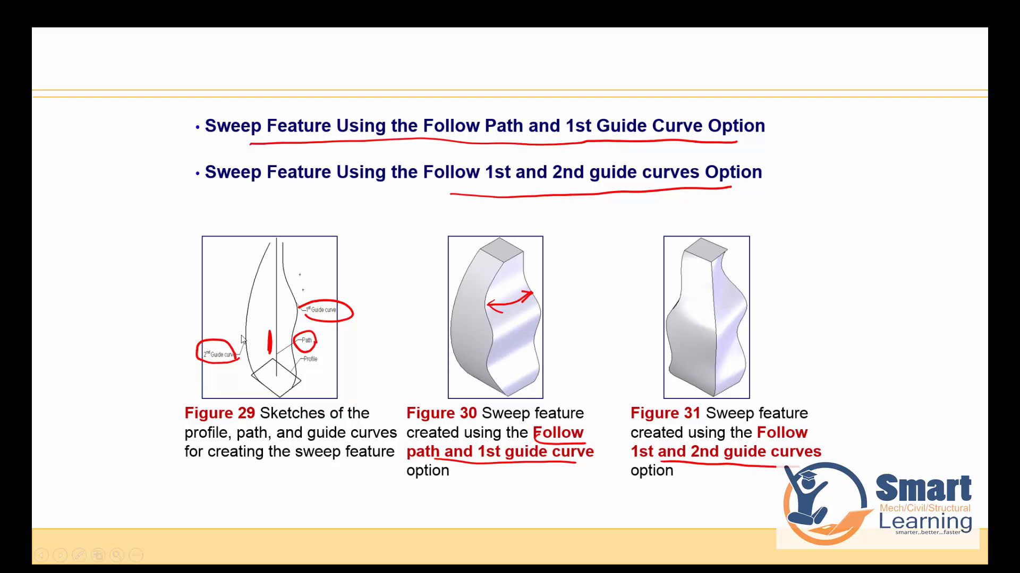
key("super+d")
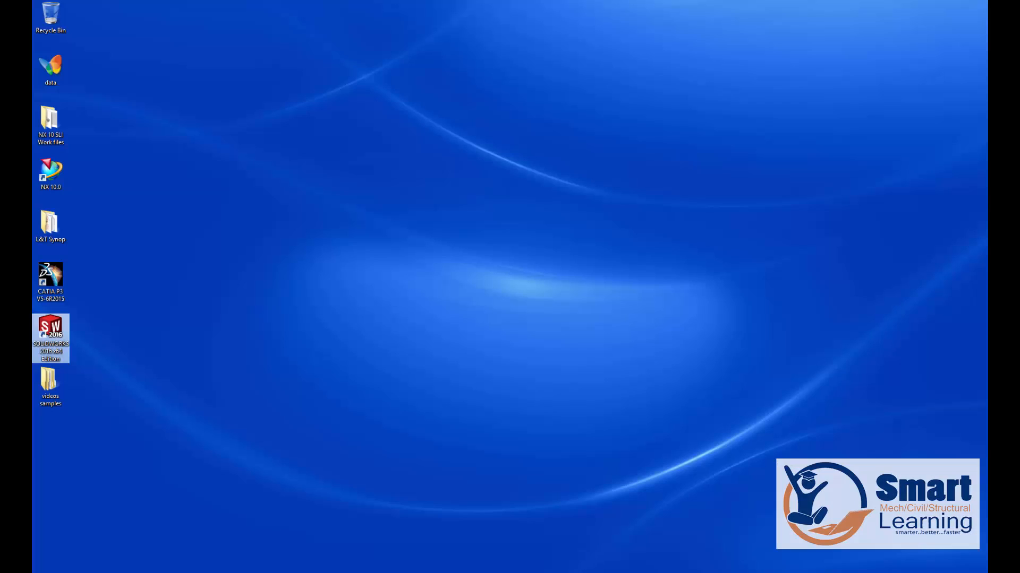
mouse_move(596, 572)
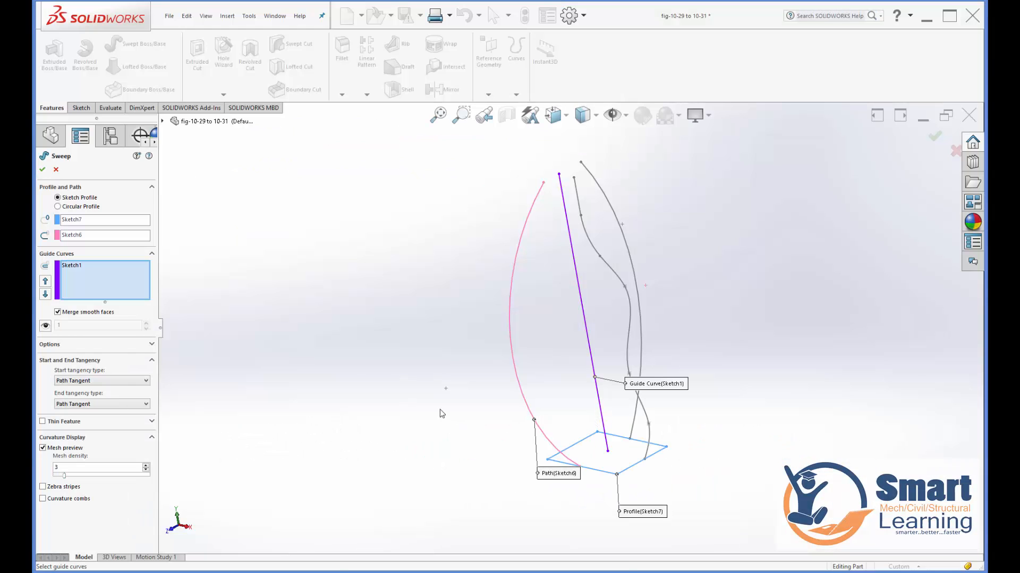
- Remove Sketch1 from the guide curves and delete Sketch6 as the sweep path
right_click(67, 273)
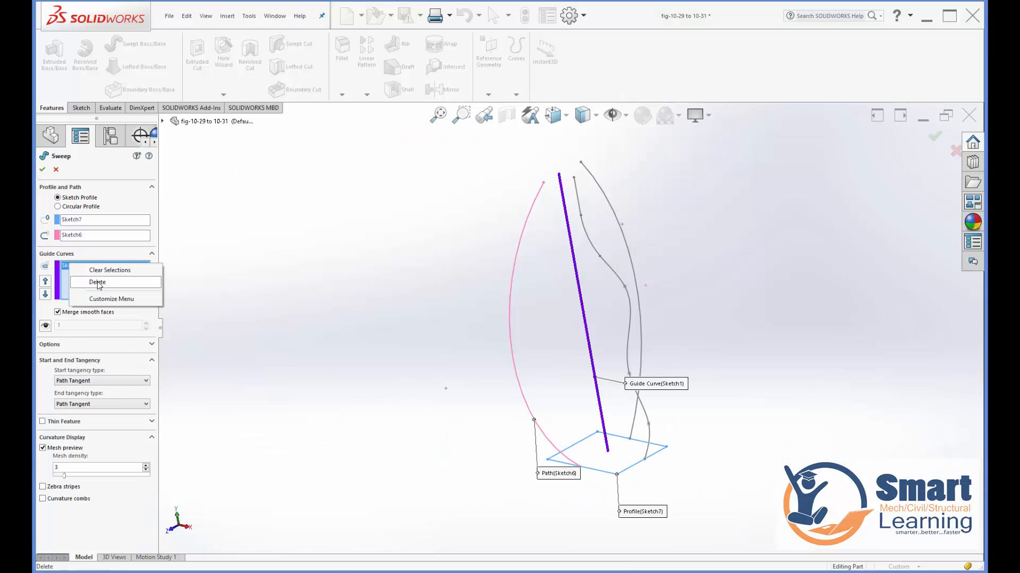
left_click(87, 282)
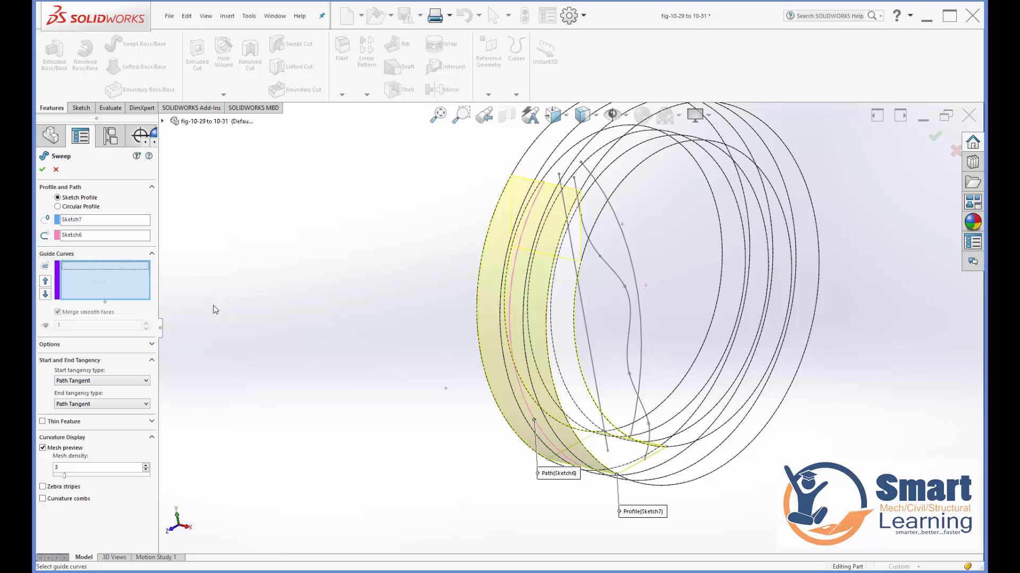
left_click(75, 235)
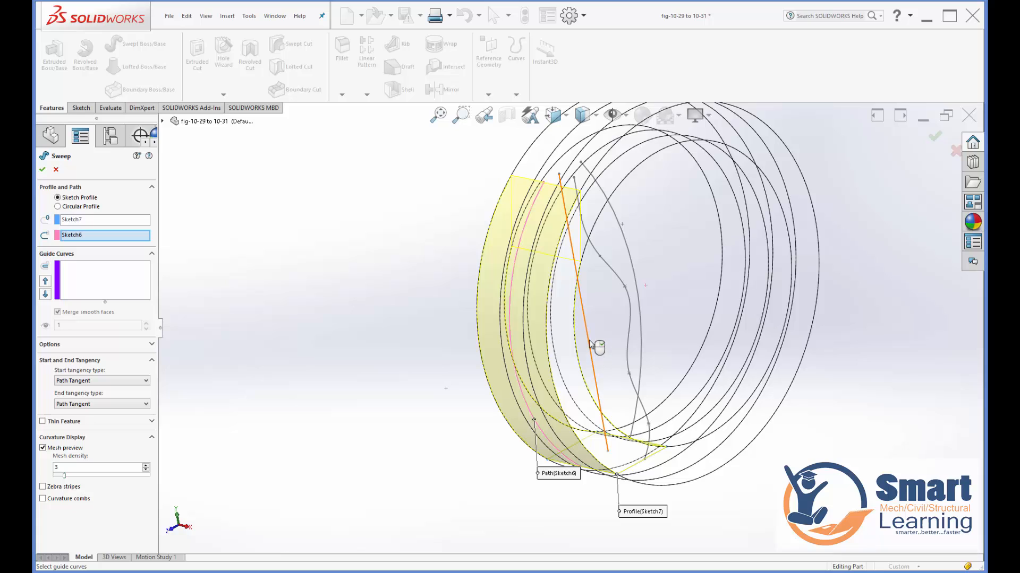
right_click(83, 236)
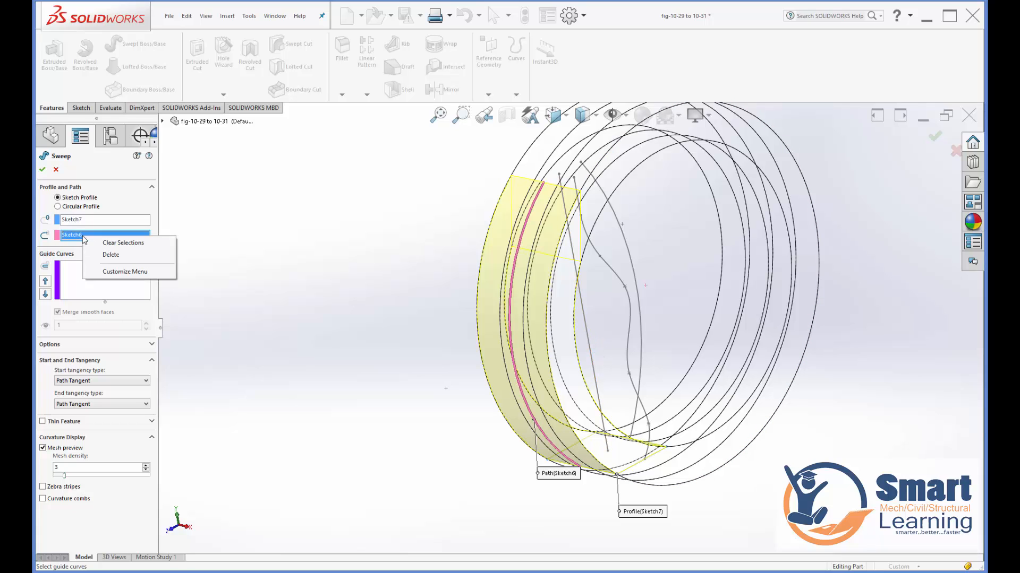
left_click(108, 256)
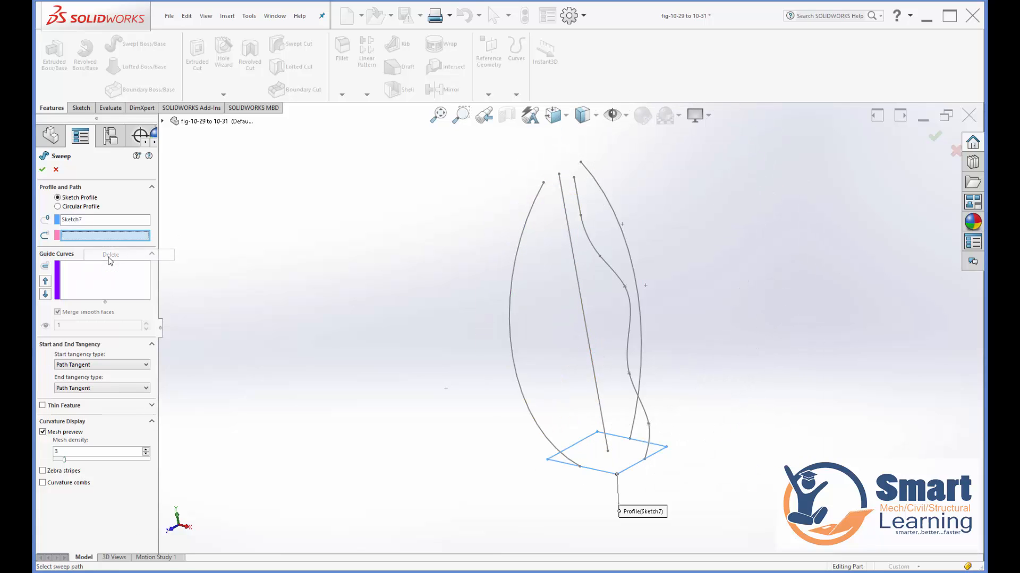
- Set the straight Sketch1 as the sweep path and add the curved Sketch6 as a guide curve
left_click(598, 395)
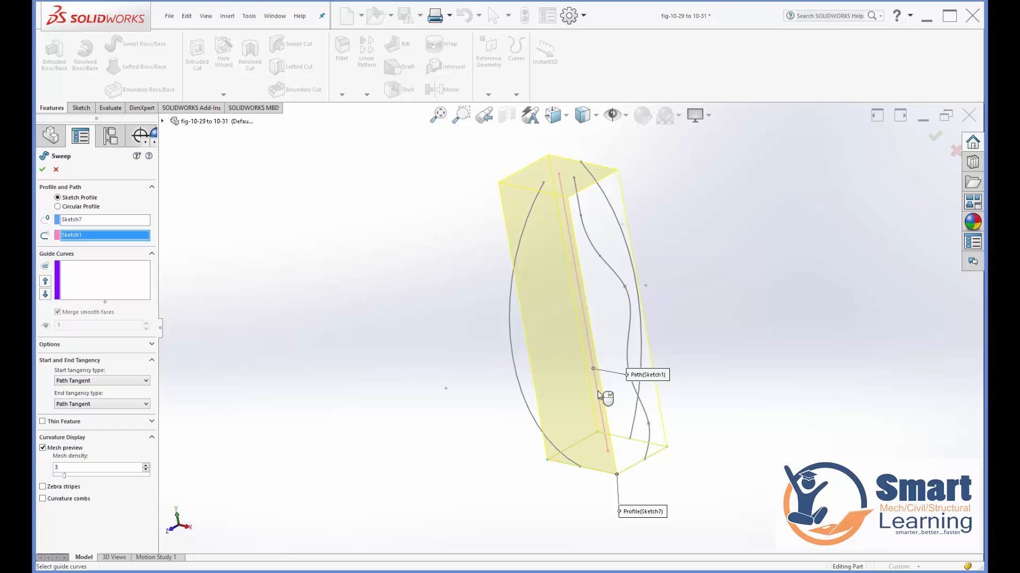
left_click(73, 270)
middle_click_drag(487, 395, 521, 396)
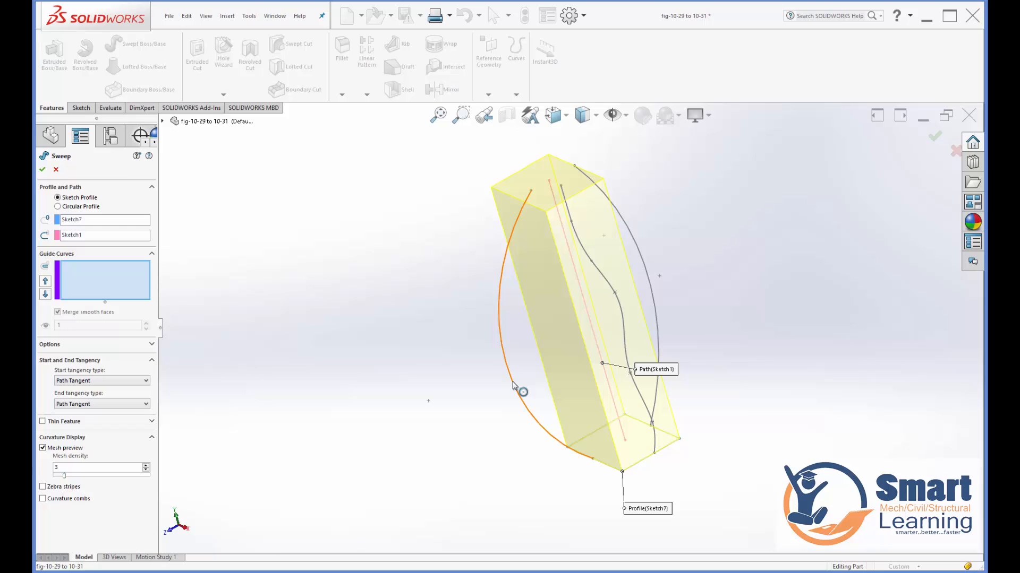
left_click(514, 388)
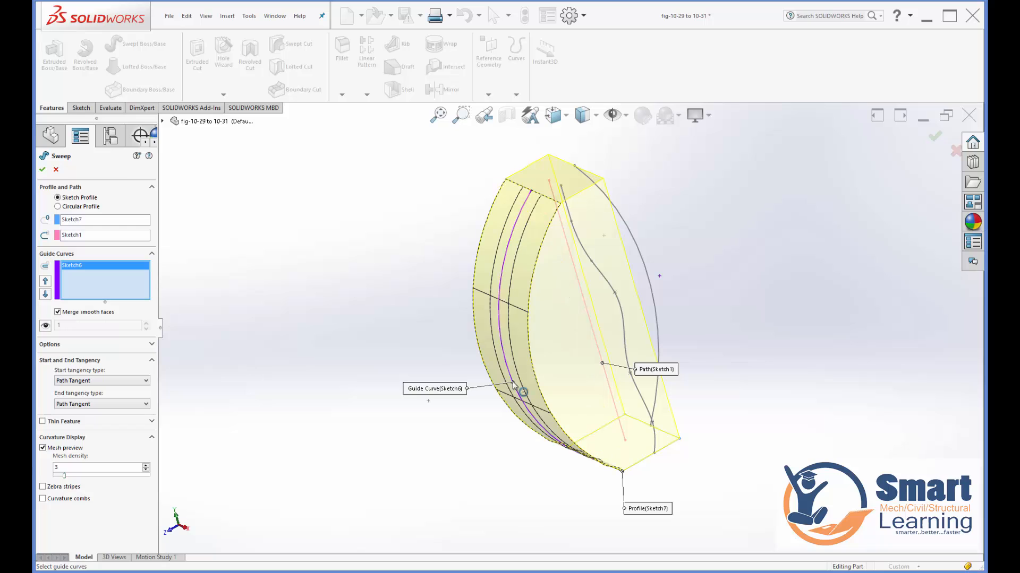
- Replace Sketch6 in the guide curves with the wavy Sketch2, and add Sketch6 back as the second guide
right_click(81, 268)
left_click(104, 280)
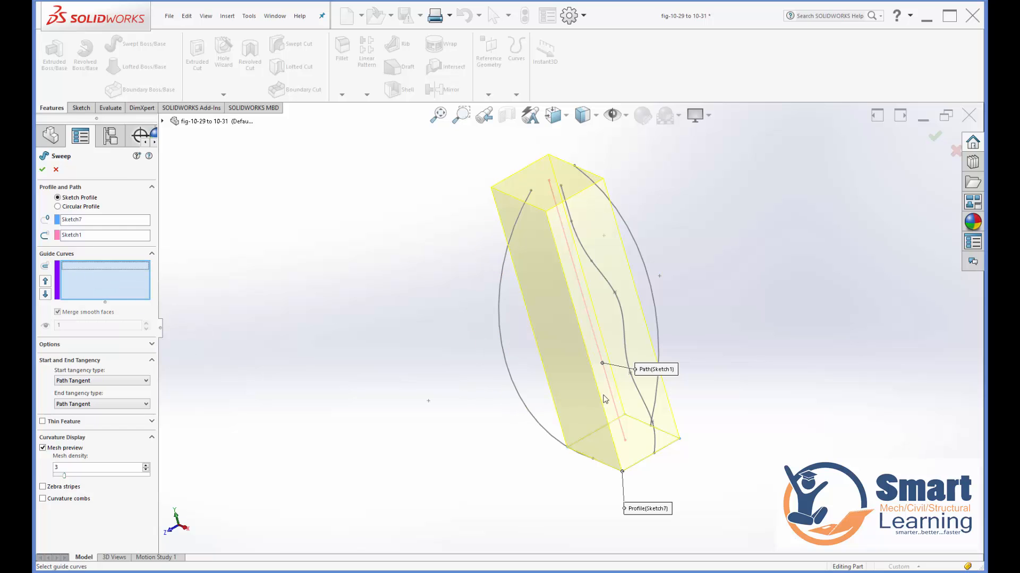
left_click(634, 390)
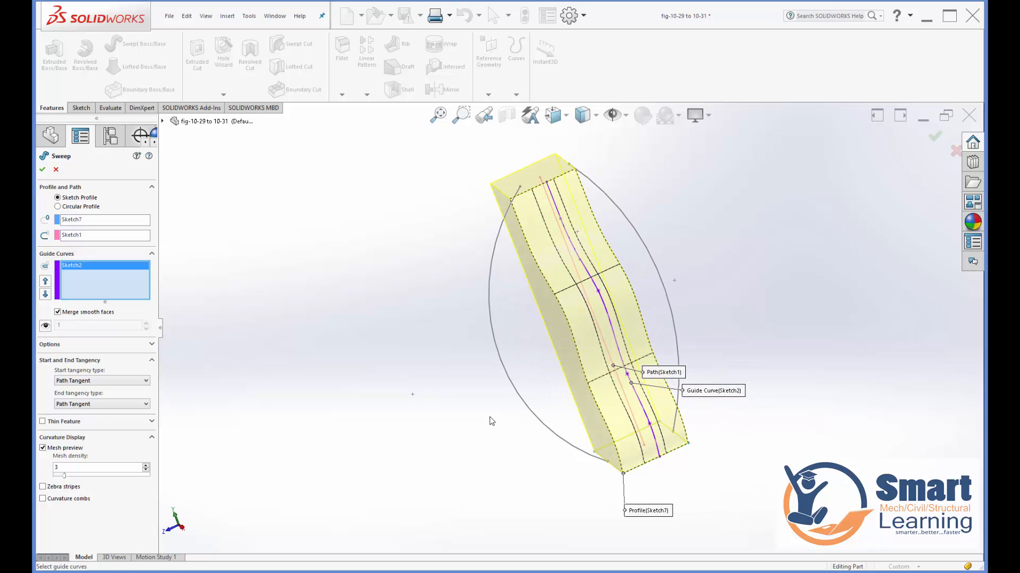
left_click(495, 388)
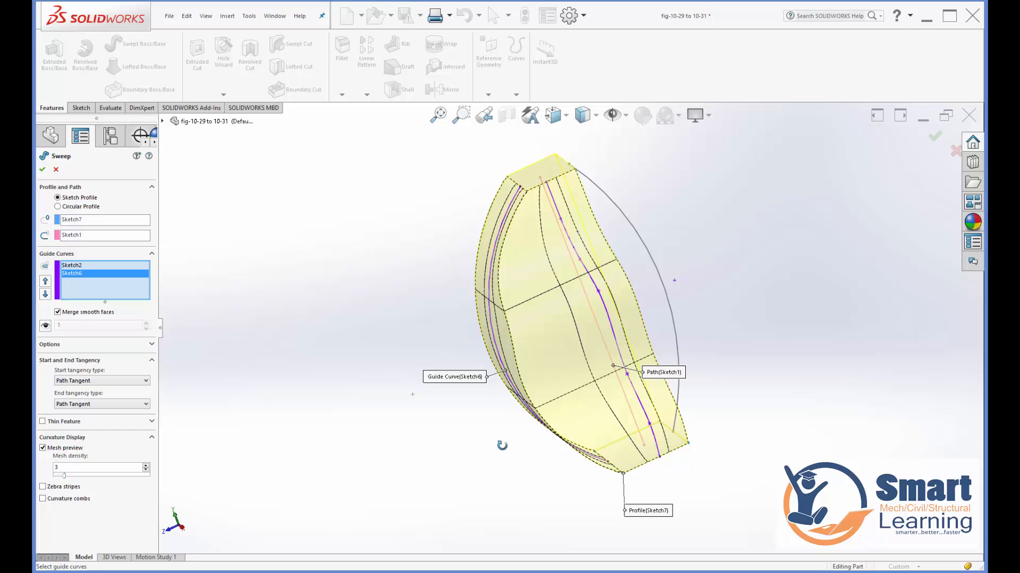
middle_click_drag(545, 428, 495, 437)
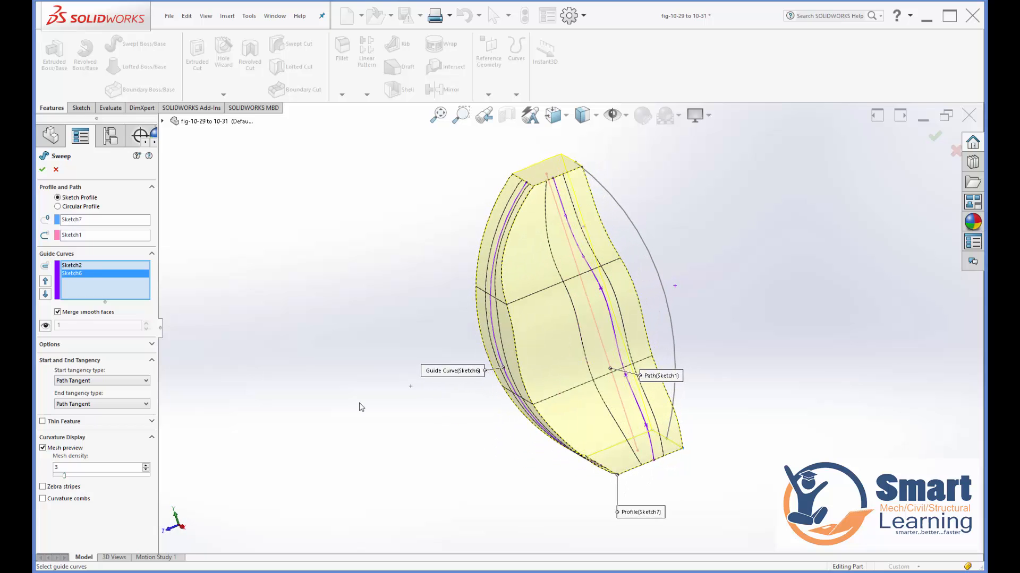
- Clear the guide curves and add them again in reversed order, with Sketch6 first and Sketch2 second
right_click(86, 275)
left_click(109, 293)
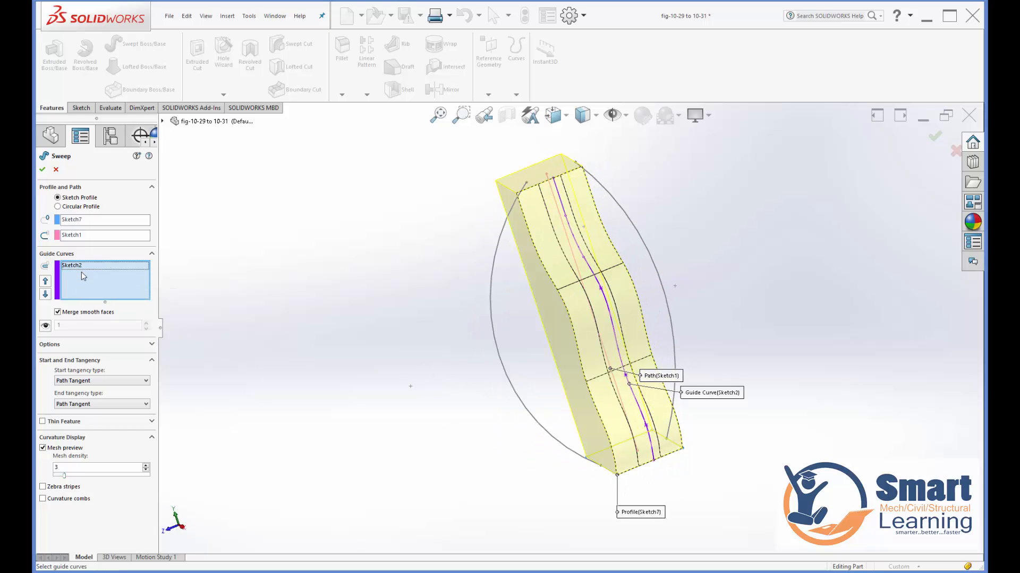
right_click(81, 271)
left_click(110, 286)
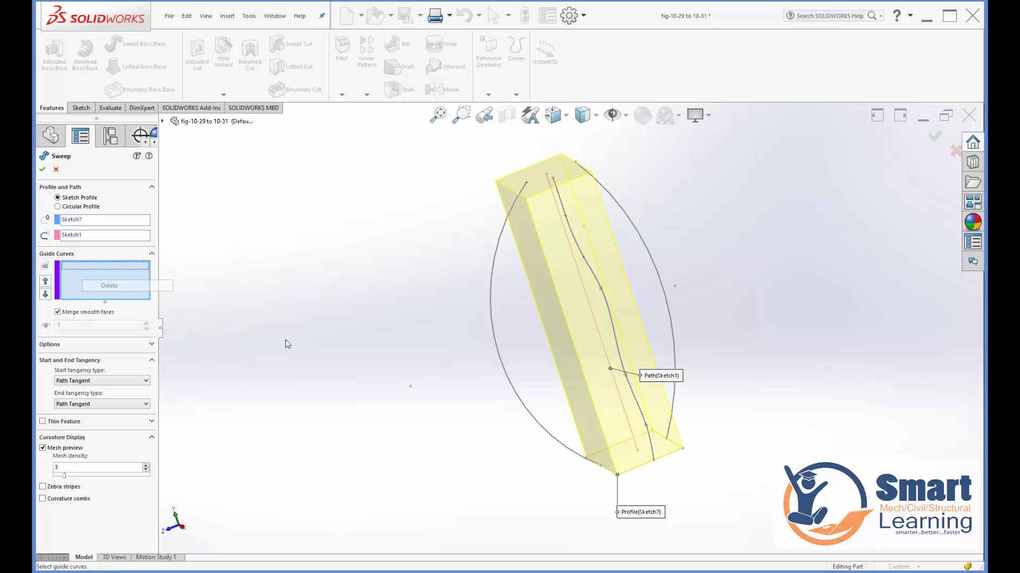
left_click(512, 391)
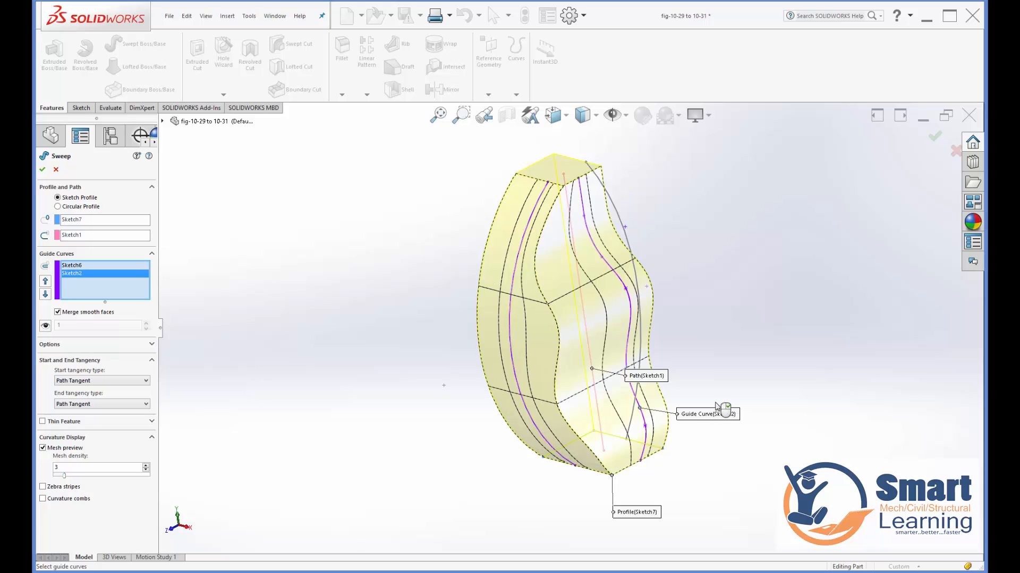
mouse_move(726, 407)
middle_mouse_down()
mouse_move(764, 400)
mouse_move(705, 376)
mouse_move(678, 334)
mouse_move(556, 337)
middle_mouse_up()
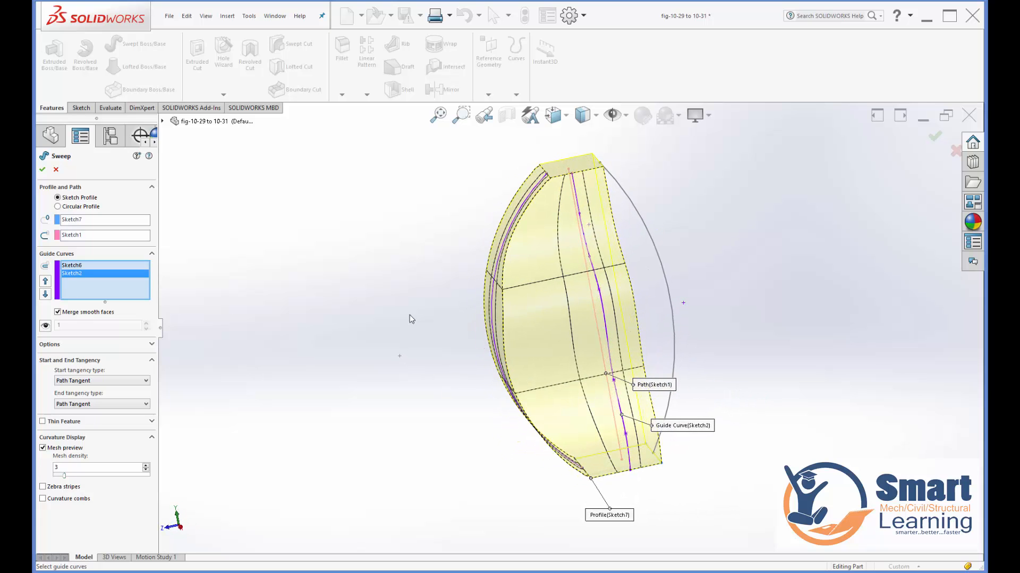
- Clear the guide curves and add Sketch2, Sketch6 and the opposite curved Sketch3 in that order
right_click(84, 274)
left_click(102, 294)
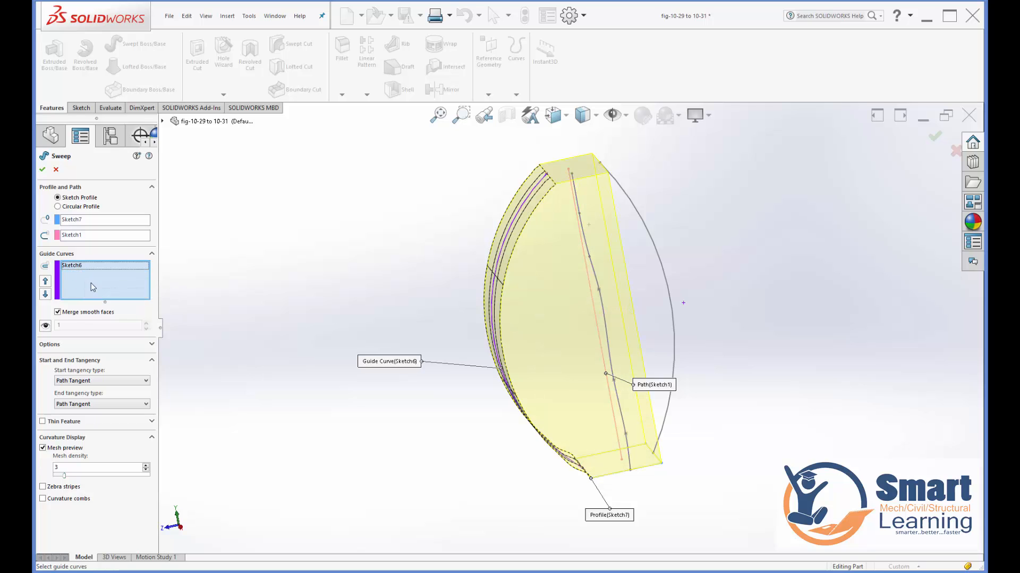
right_click(78, 272)
left_click(102, 286)
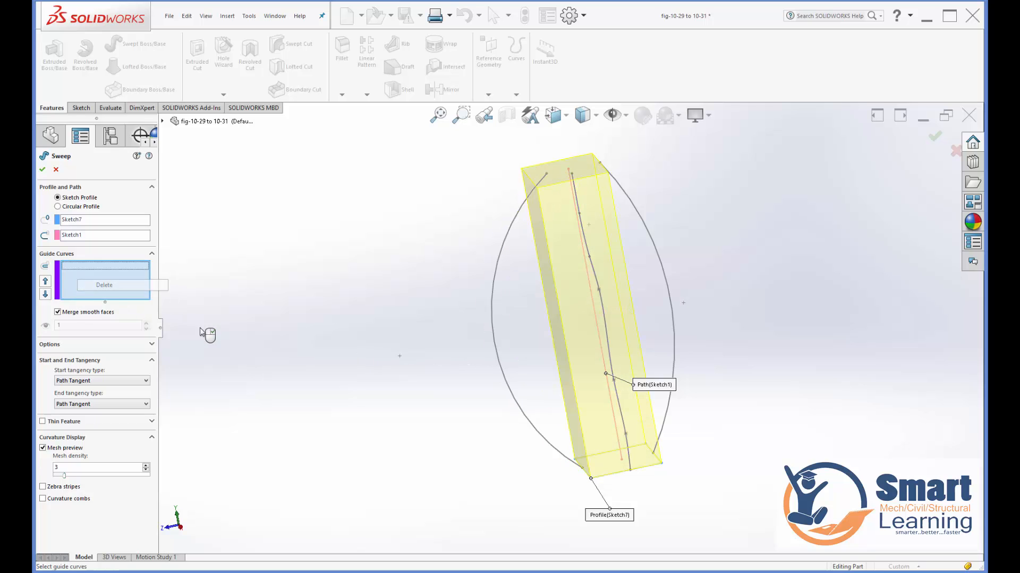
middle_click_drag(406, 403, 425, 403)
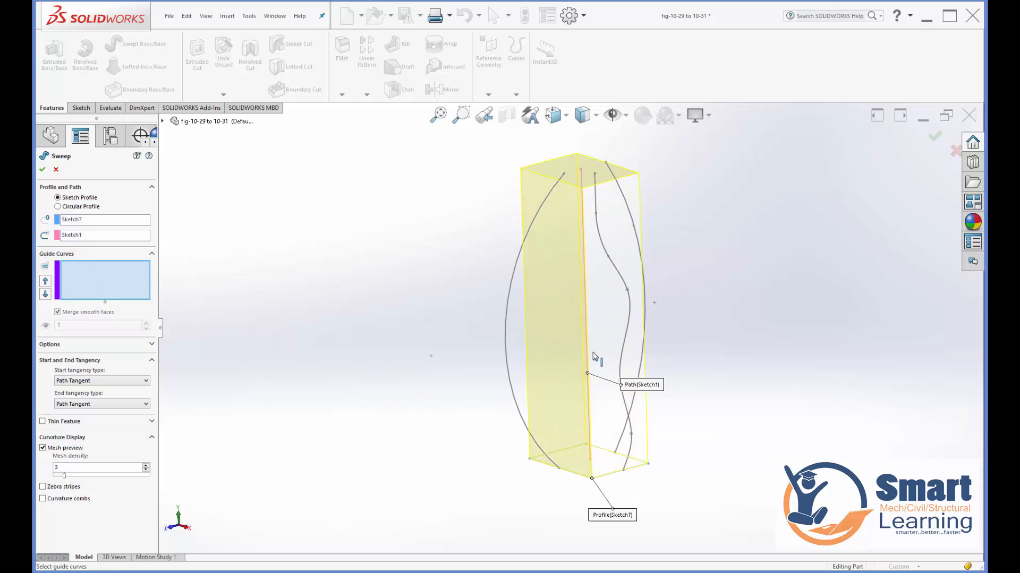
left_click(627, 333)
left_click(512, 352)
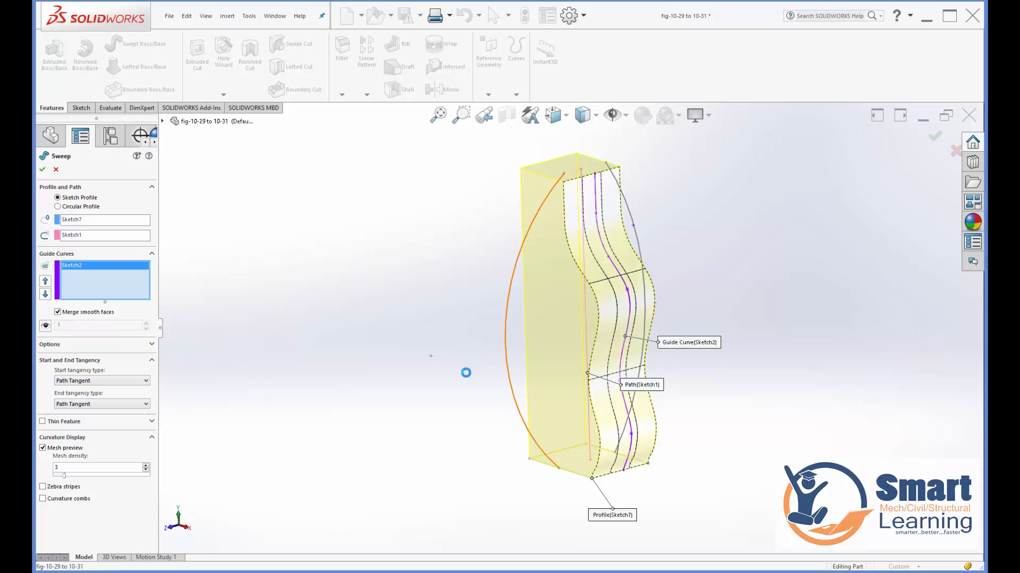
mouse_move(428, 412)
middle_mouse_down()
mouse_move(377, 364)
mouse_move(400, 345)
mouse_move(426, 375)
mouse_move(405, 403)
middle_mouse_up()
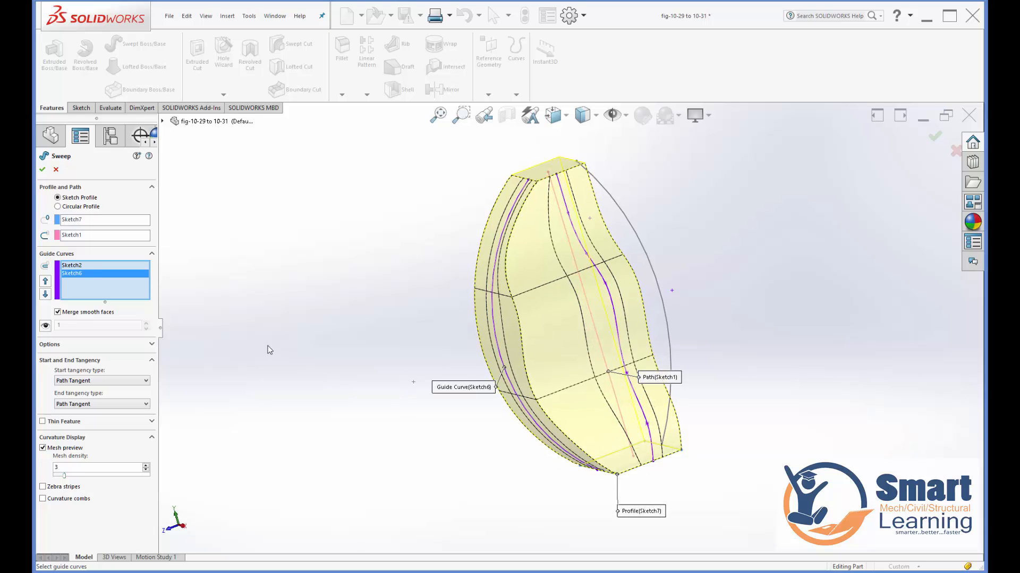
left_click(672, 338)
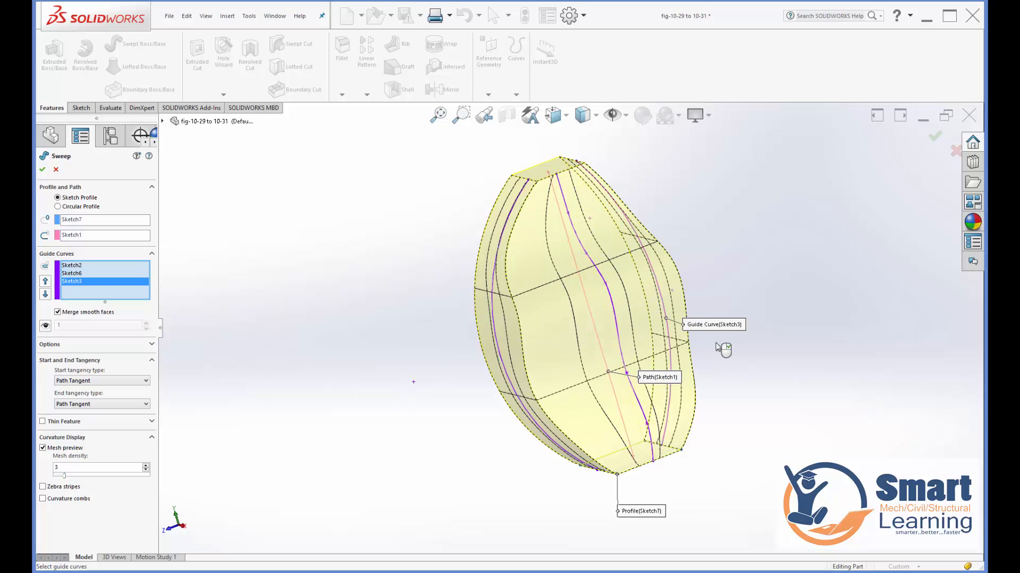
middle_click_drag(779, 354, 743, 388)
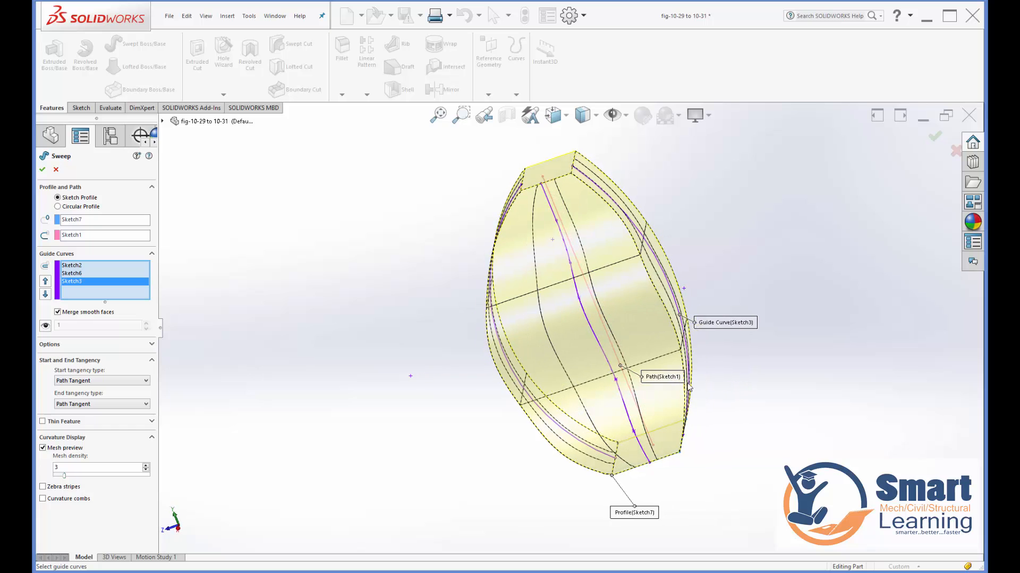
- Remove Sketch3, Sketch6 and Sketch2 from the guide curves, leaving only the straight Sketch1 path
right_click(81, 287)
left_click(104, 304)
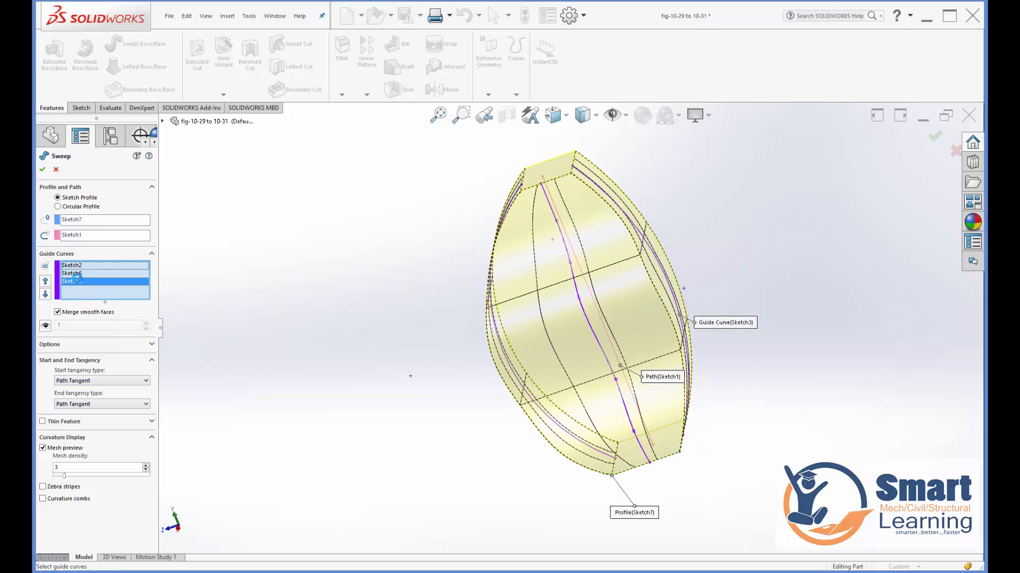
right_click(78, 274)
left_click(94, 291)
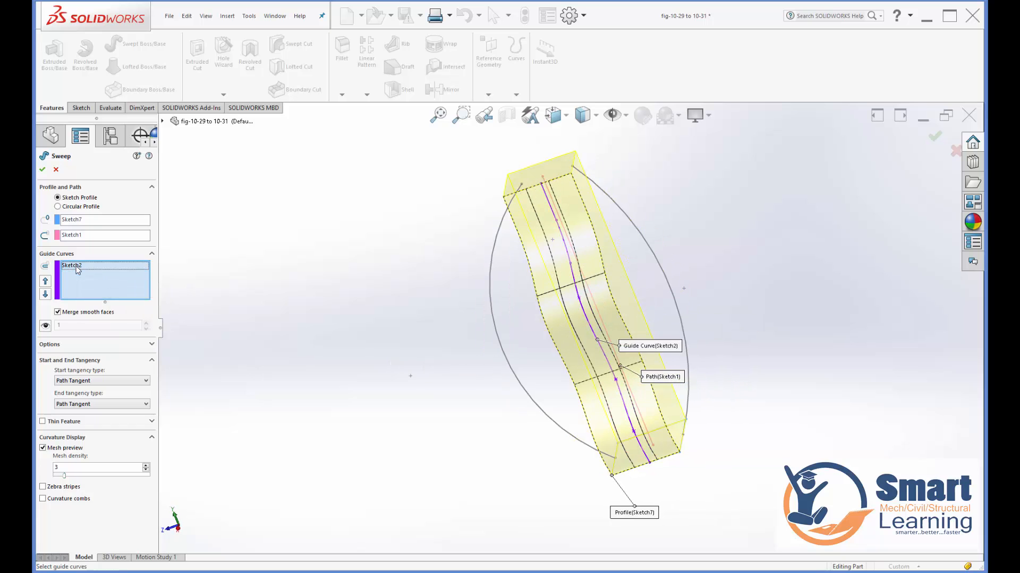
right_click(79, 267)
left_click(103, 285)
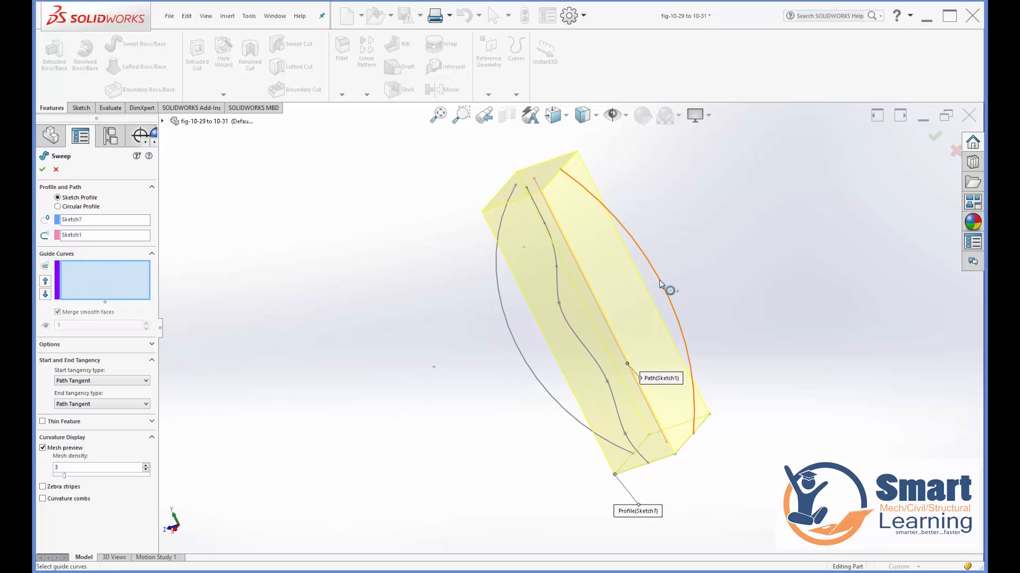
- Add Sketch3, Sketch6 and the wavy Sketch2 as guide curves in that order
left_click(660, 284)
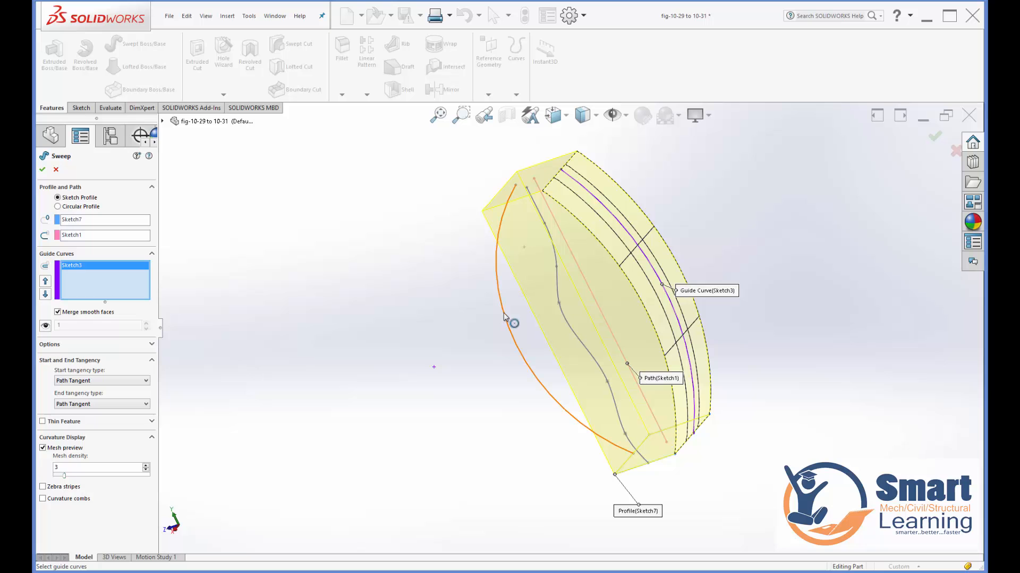
left_click(505, 317)
mouse_move(485, 368)
middle_mouse_down()
mouse_move(504, 369)
mouse_move(547, 321)
middle_mouse_up()
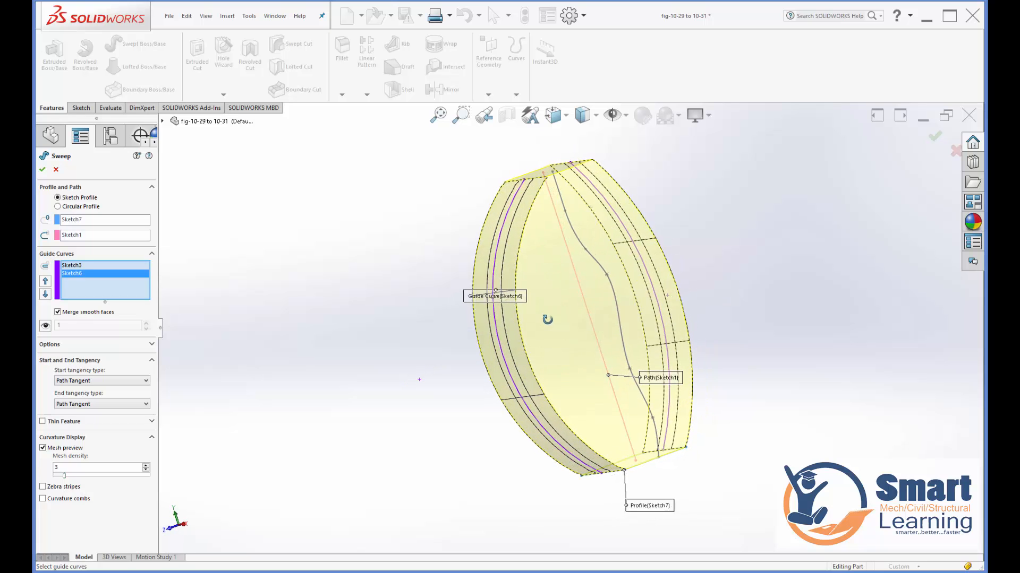
left_click(618, 305)
mouse_move(460, 419)
middle_mouse_down()
mouse_move(467, 336)
mouse_move(520, 364)
mouse_move(489, 380)
mouse_move(471, 412)
mouse_move(487, 440)
mouse_move(497, 422)
middle_mouse_up()
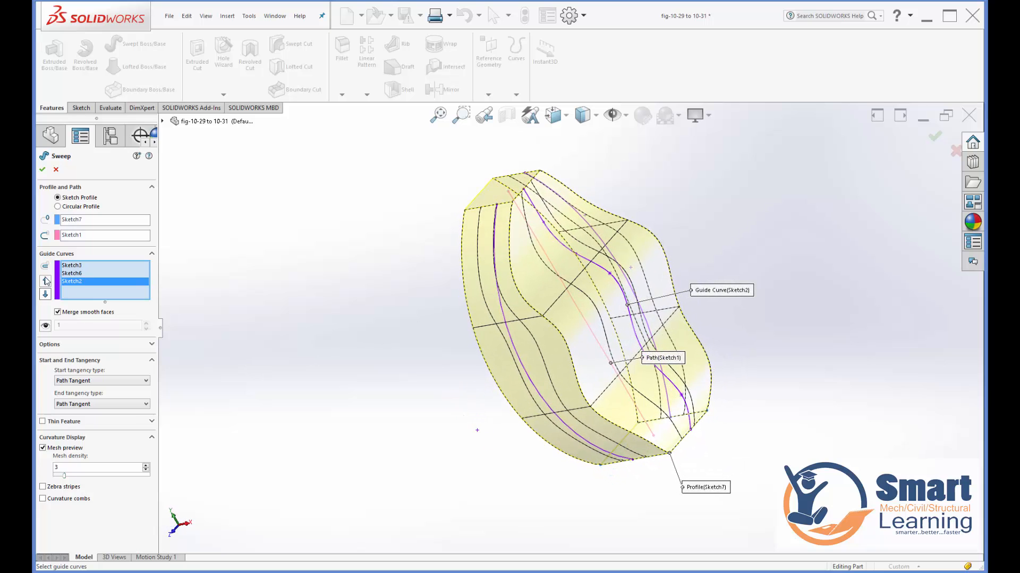
- Remove Sketch2 and Sketch6 from the guide curves so that only Sketch3 guides the sweep
left_click(78, 274)
left_click(80, 282)
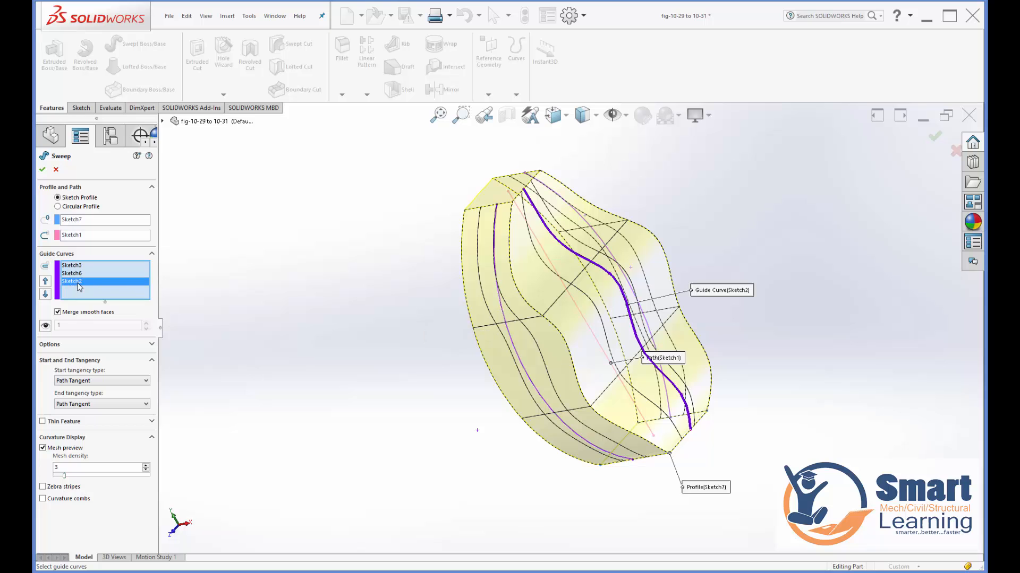
right_click(79, 287)
left_click(98, 302)
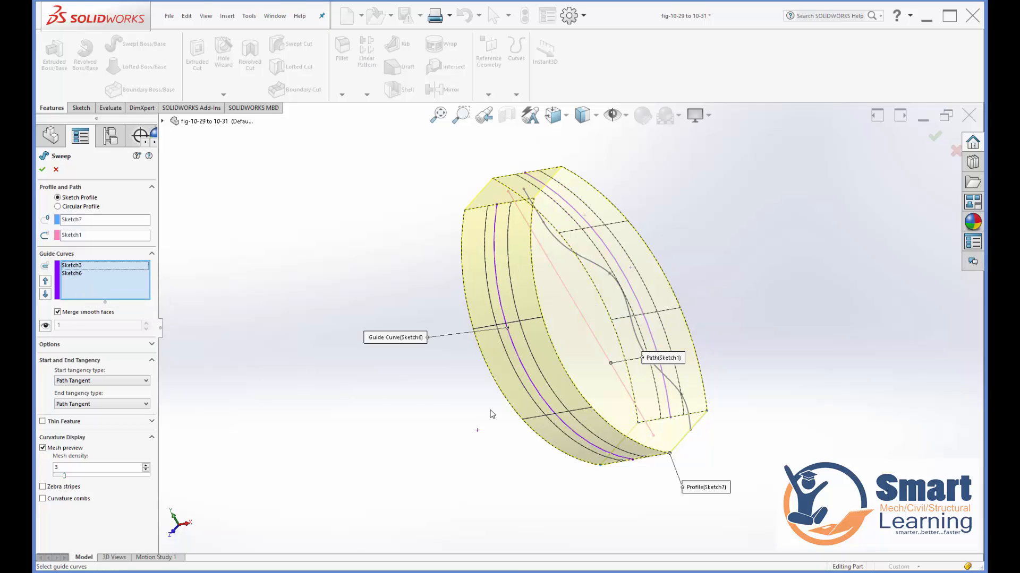
mouse_move(491, 415)
middle_mouse_down()
mouse_move(428, 331)
mouse_move(485, 419)
middle_mouse_up()
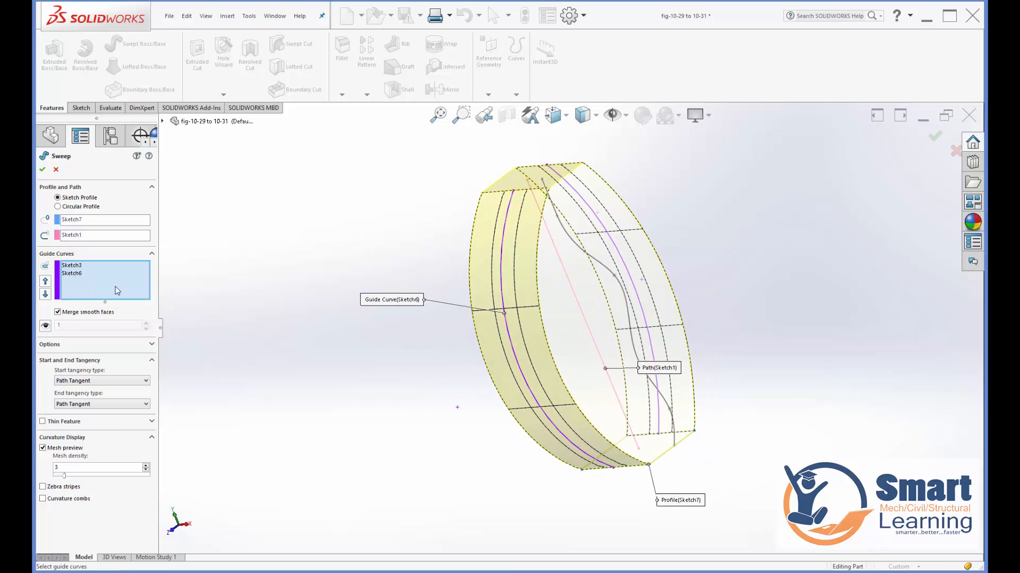
left_click(79, 274)
right_click(79, 275)
left_click(103, 292)
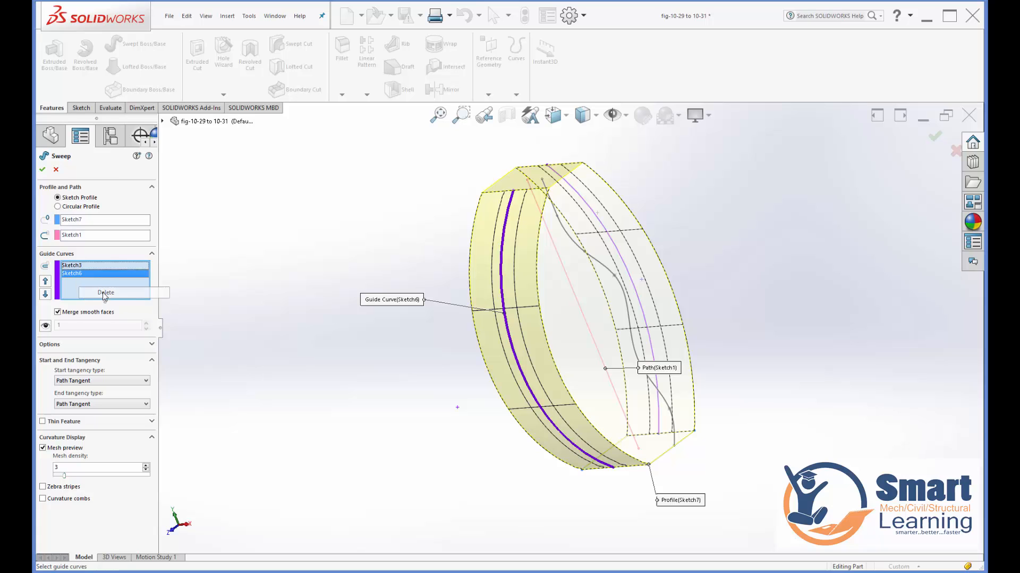
- Add the wavy Sketch2 as the second guide curve and create the sweep along Sketch1
left_click(626, 311)
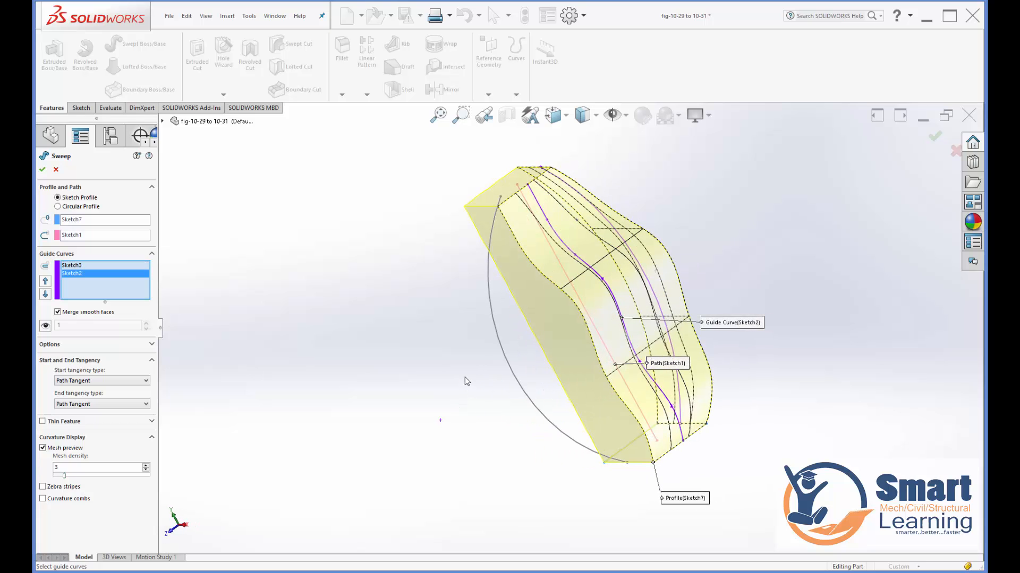
left_click(42, 169)
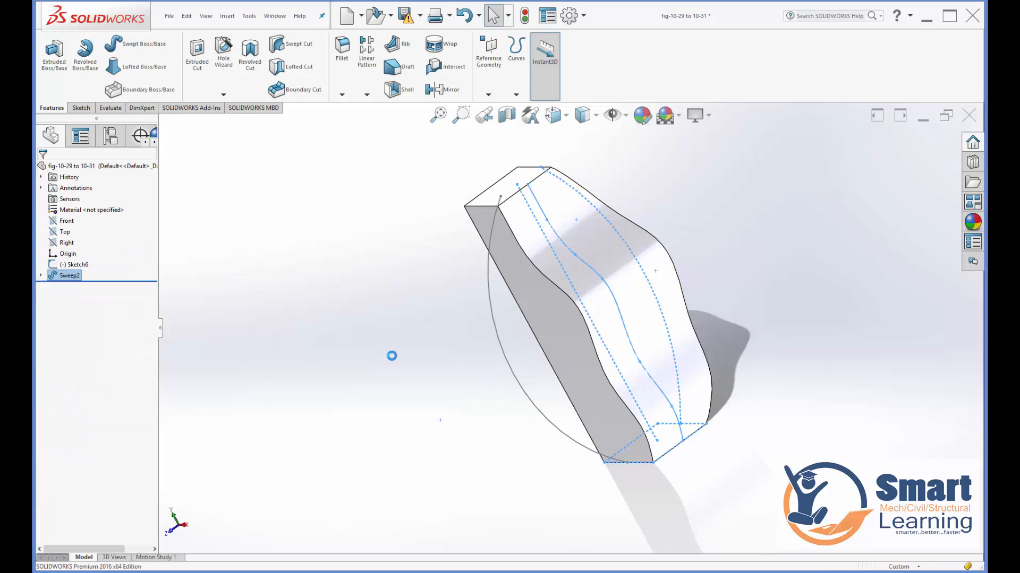
mouse_move(454, 421)
middle_mouse_down()
mouse_move(483, 353)
mouse_move(523, 325)
mouse_move(535, 268)
mouse_move(521, 301)
mouse_move(398, 407)
mouse_move(452, 401)
middle_mouse_up()
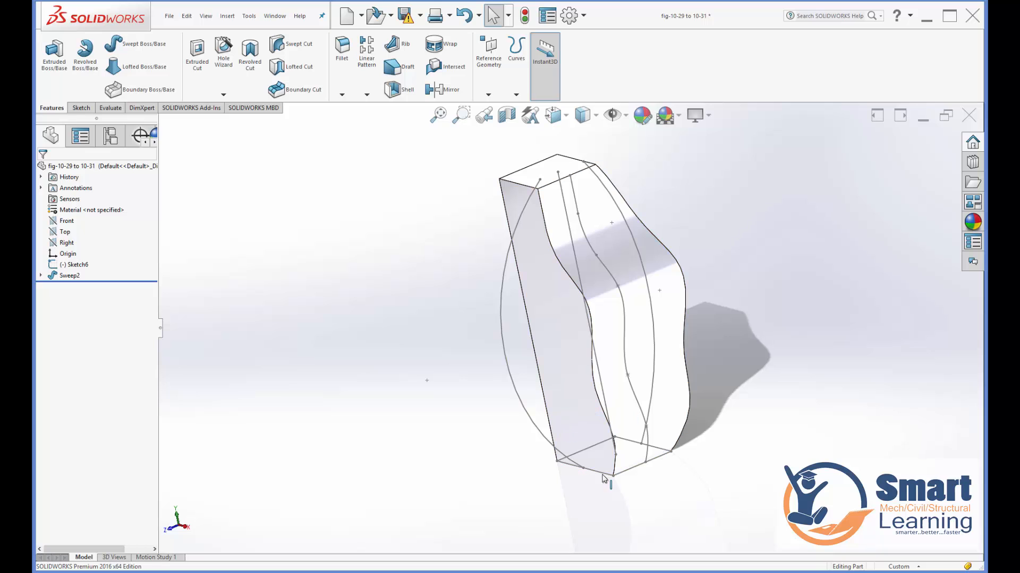
middle_click_drag(442, 378, 423, 420)
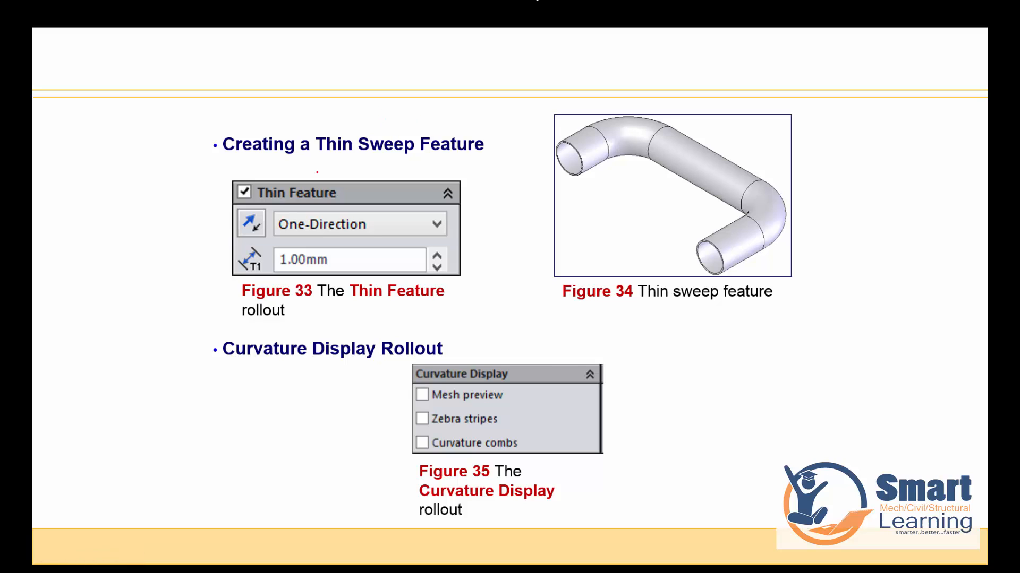
left_click_drag(395, 164, 488, 167)
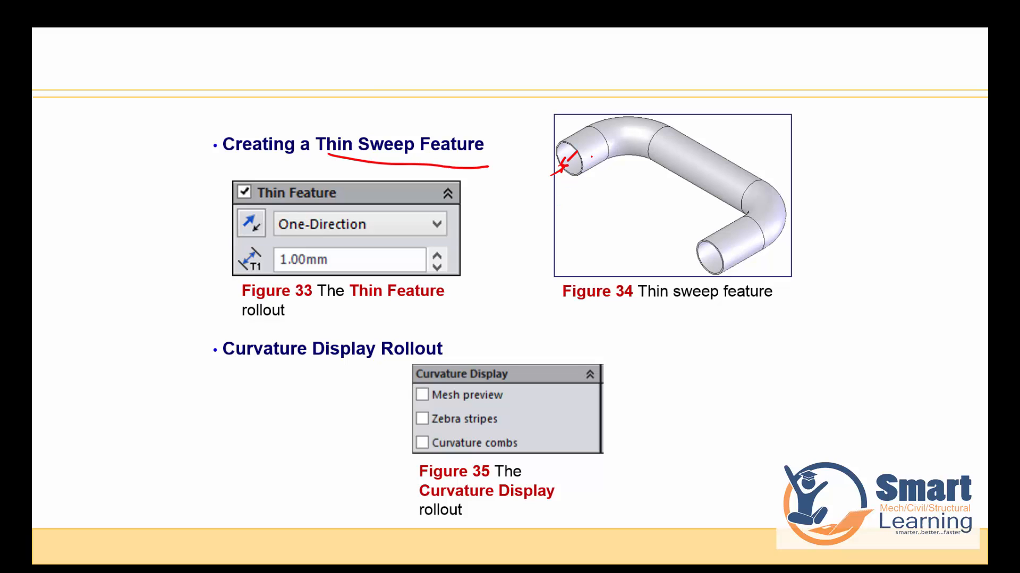
mouse_move(591, 155)
left_mouse_down()
mouse_move(652, 144)
mouse_move(749, 222)
mouse_move(721, 253)
mouse_move(720, 273)
left_mouse_up()
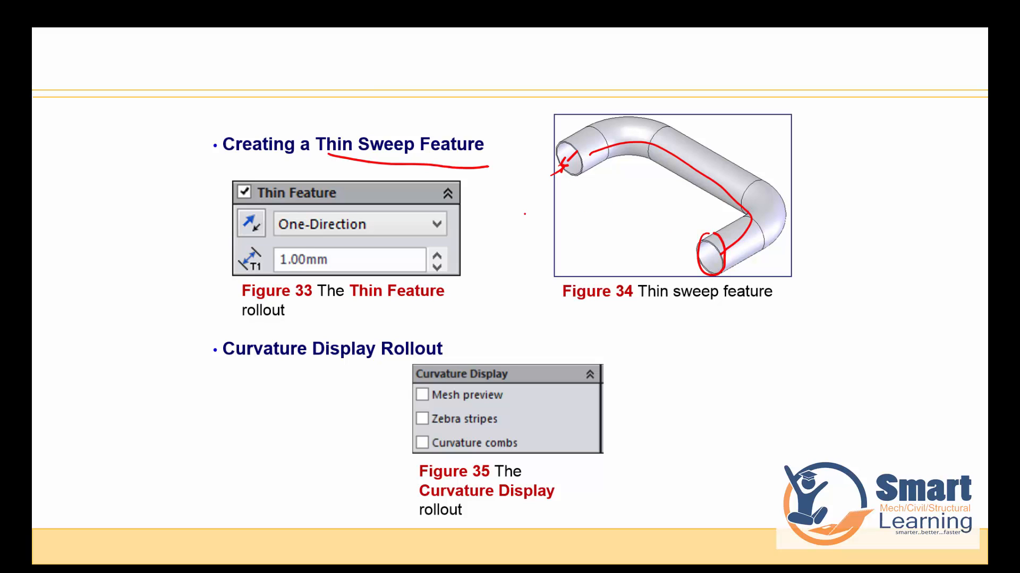
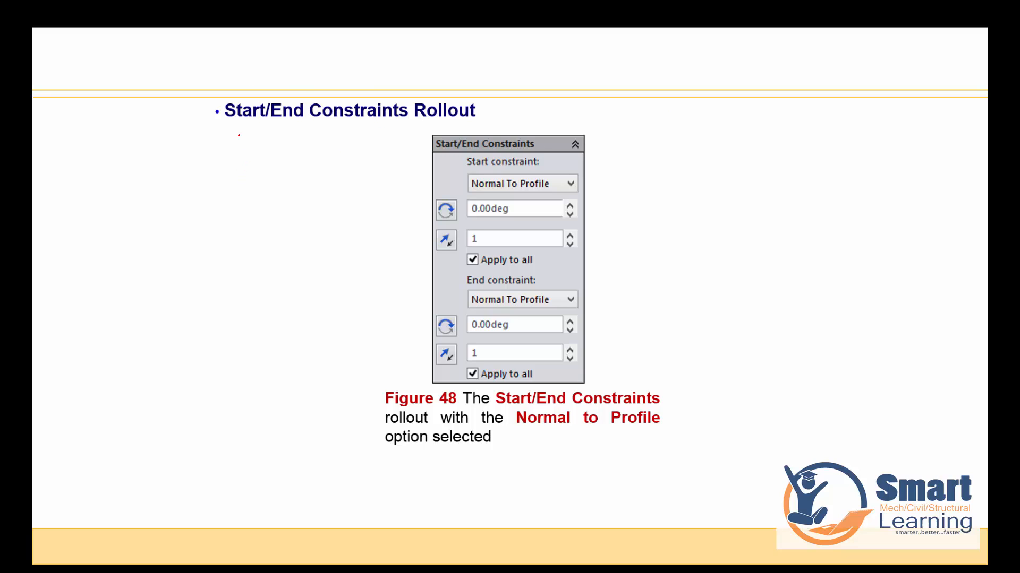
left_click_drag(240, 126, 427, 111)
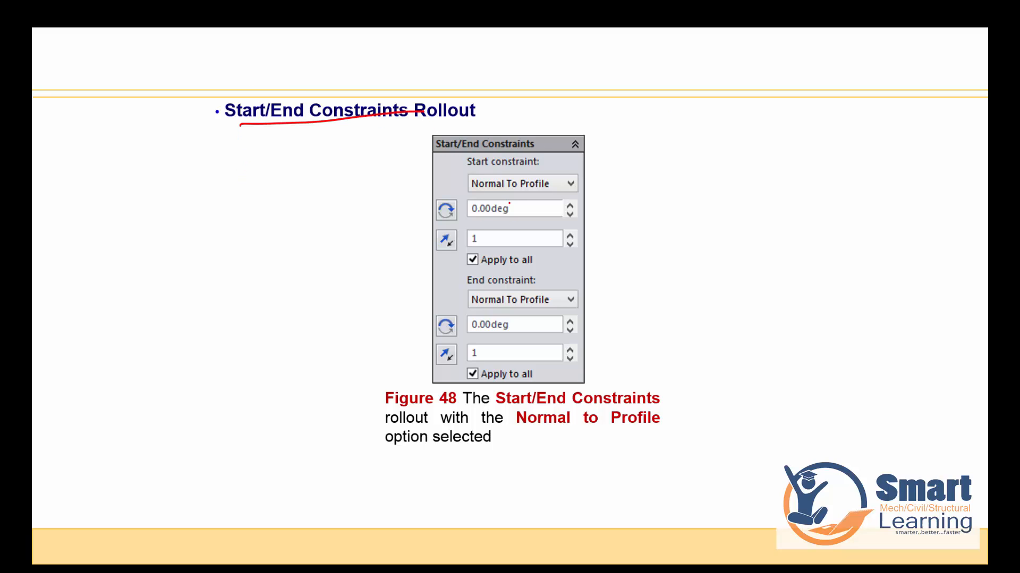
mouse_move(508, 204)
left_mouse_down()
mouse_move(458, 218)
mouse_move(518, 209)
left_mouse_up()
left_click_drag(517, 421, 598, 421)
left_click_drag(426, 454, 482, 451)
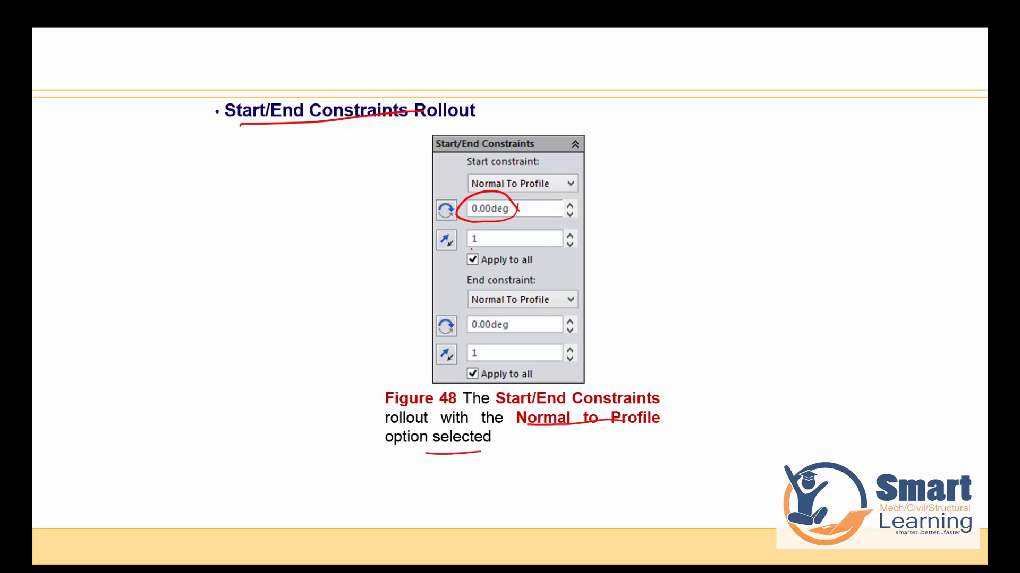
key("Right")
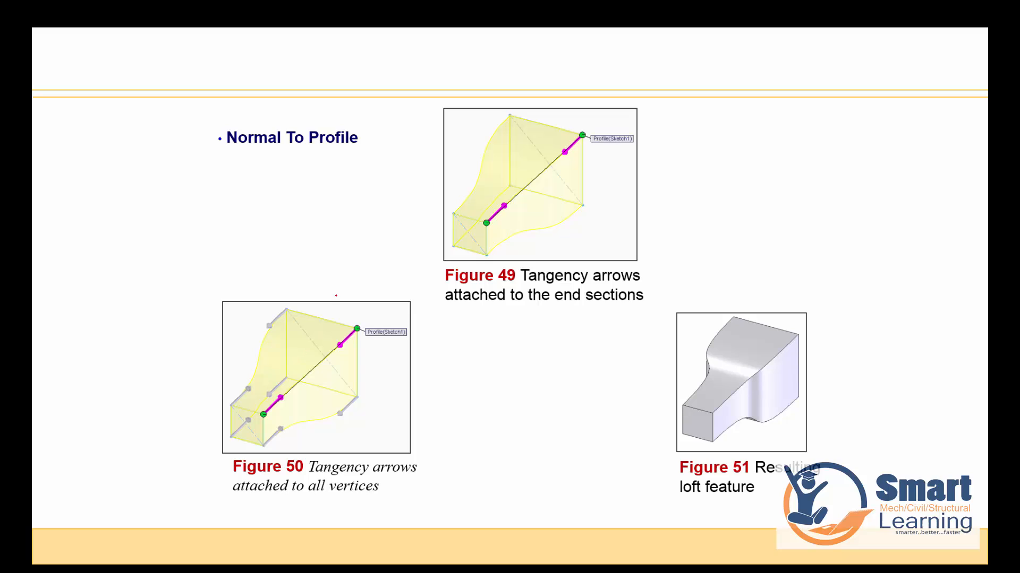
left_click_drag(489, 127, 461, 211)
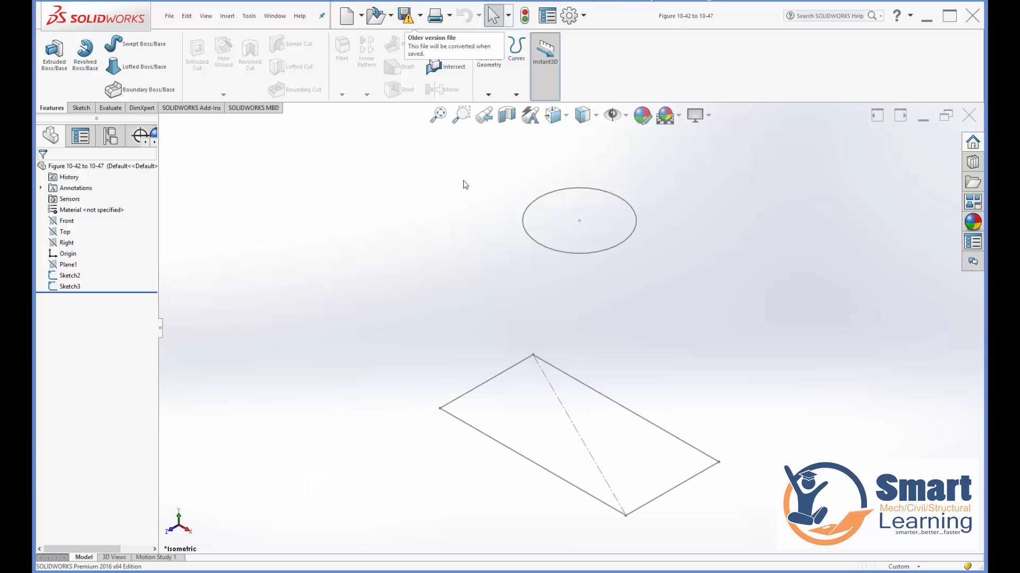
left_click(138, 67)
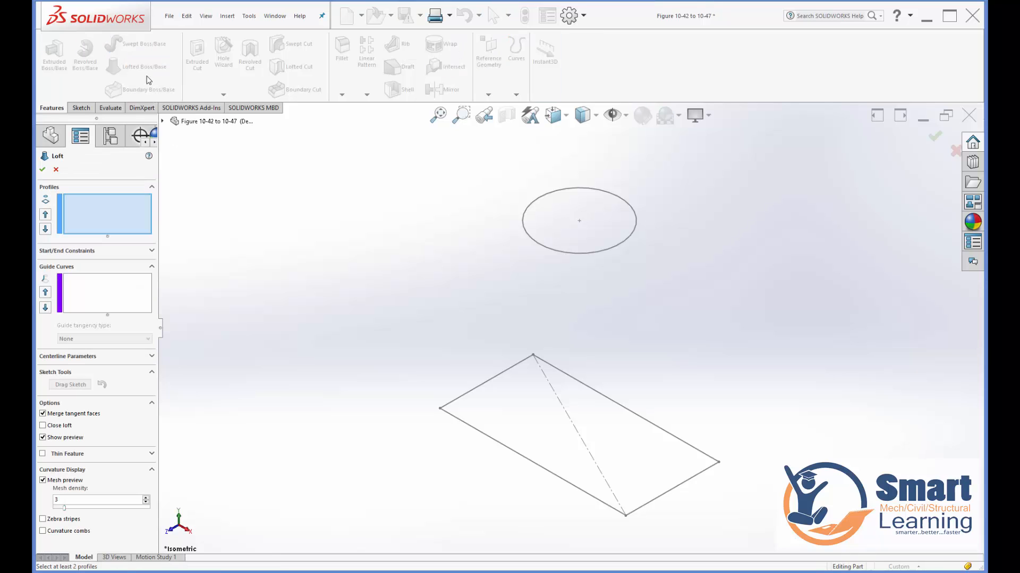
left_click(110, 219)
key("Escape")
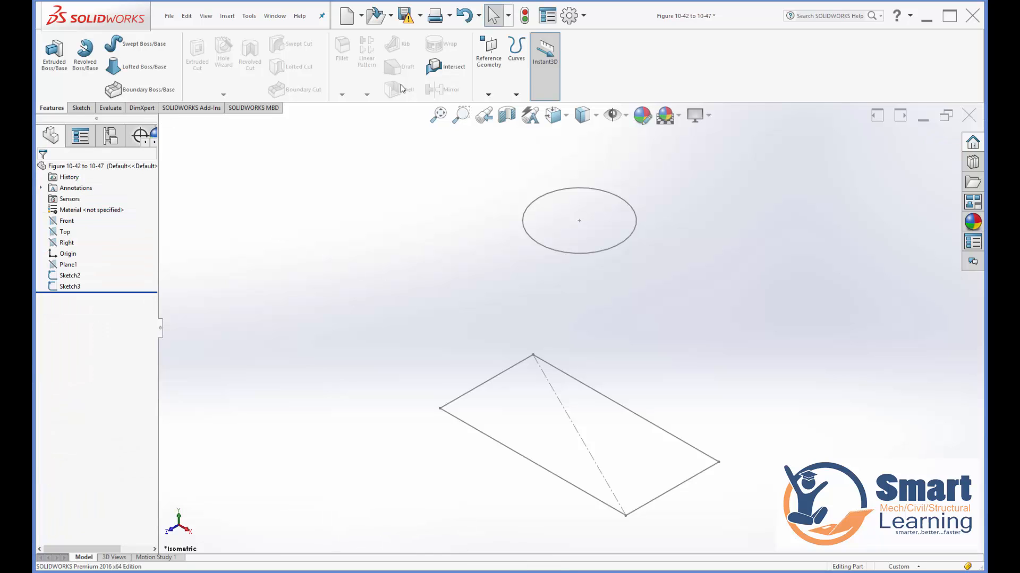
- Create a lofted boss from the circle Sketch3 to the rectangle Sketch2
left_click(126, 67)
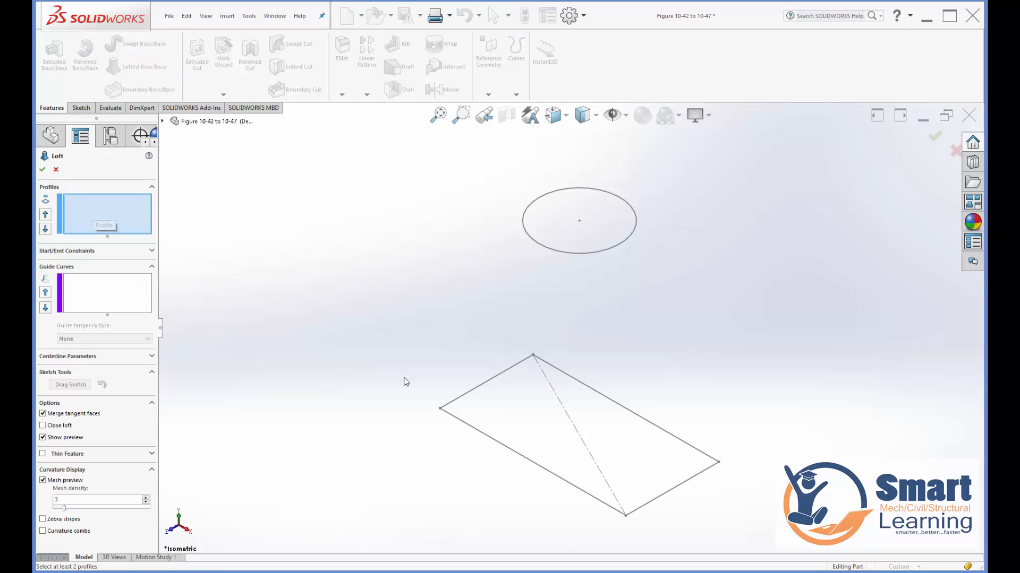
left_click(584, 254)
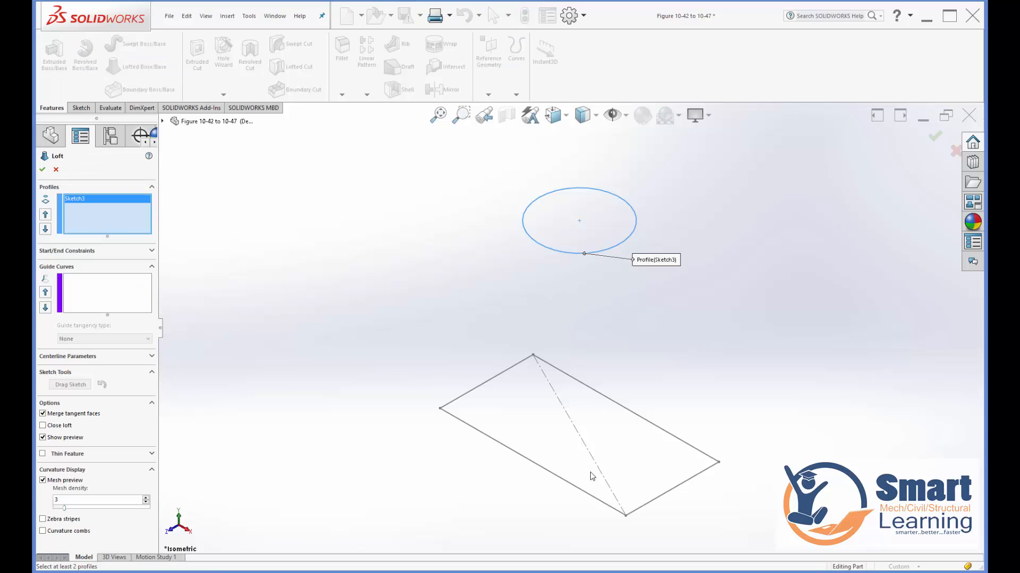
left_click(608, 508)
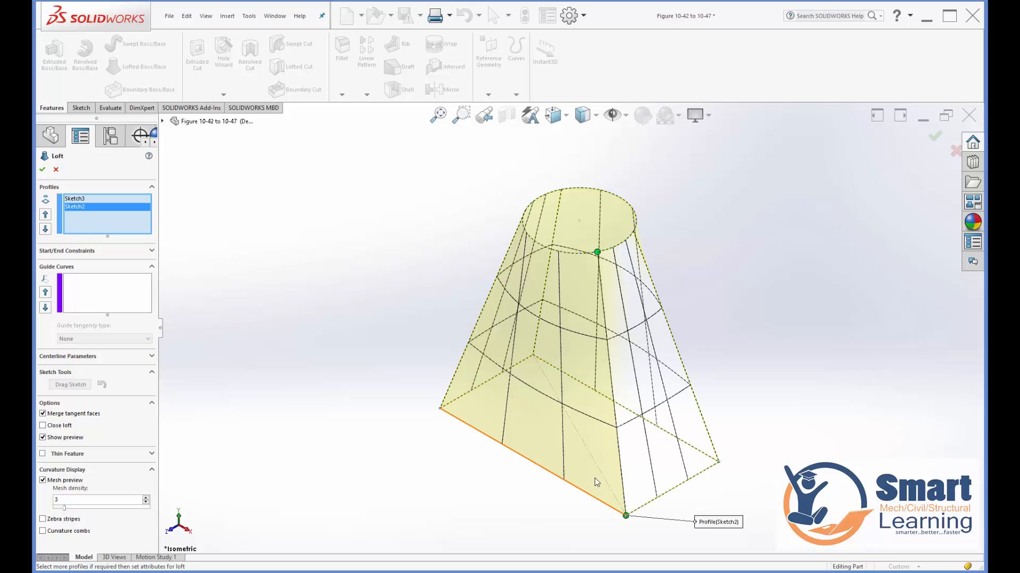
left_click(43, 170)
middle_click_drag(414, 362, 401, 387)
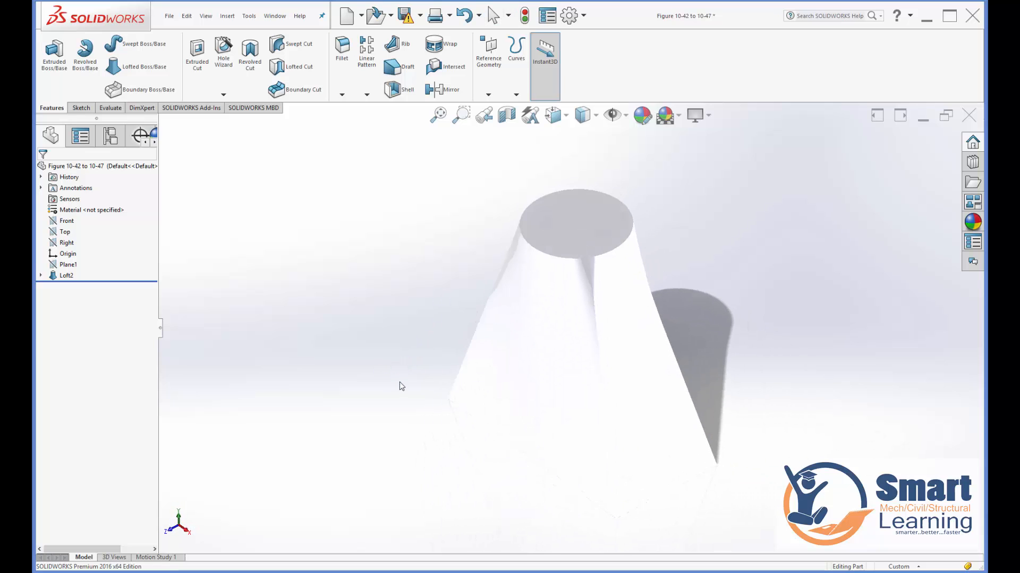
- Edit the loft and try its circle connector at both sides of the rim, then return it to its original place near the front
right_click(63, 281)
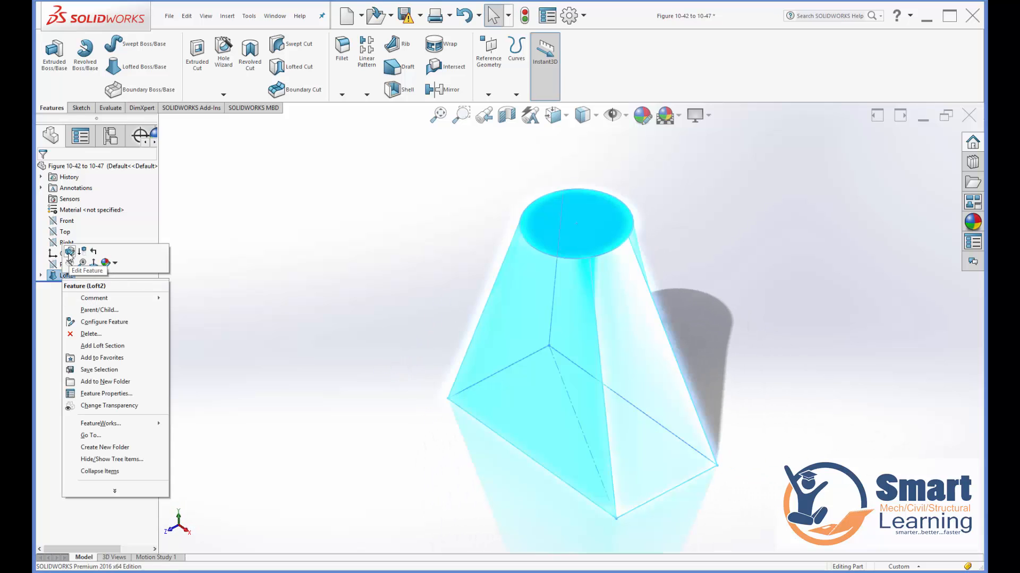
left_click(72, 255)
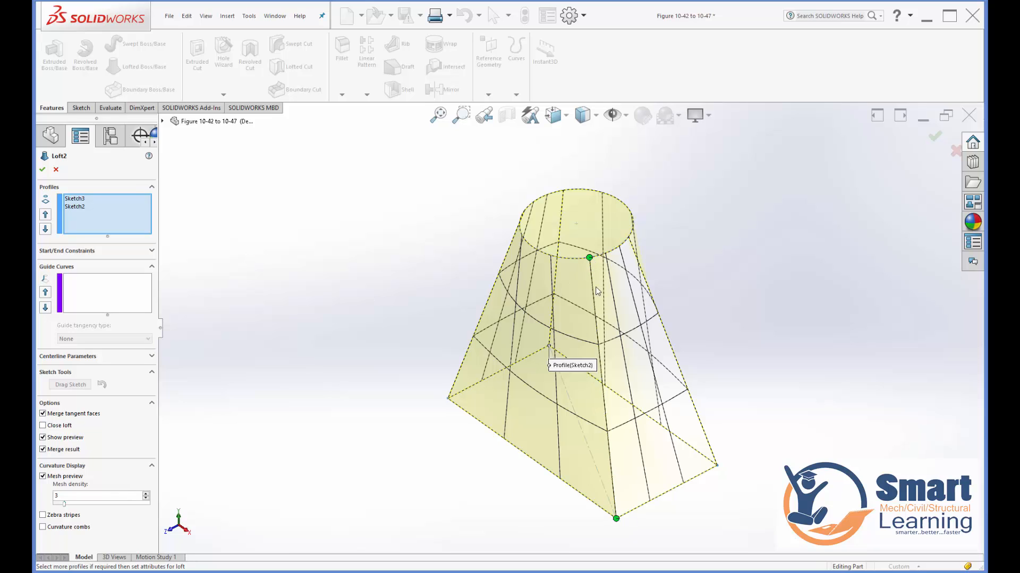
mouse_move(616, 520)
left_mouse_down()
mouse_move(507, 468)
mouse_move(449, 401)
mouse_move(625, 517)
left_mouse_up()
left_click_drag(589, 257, 635, 281)
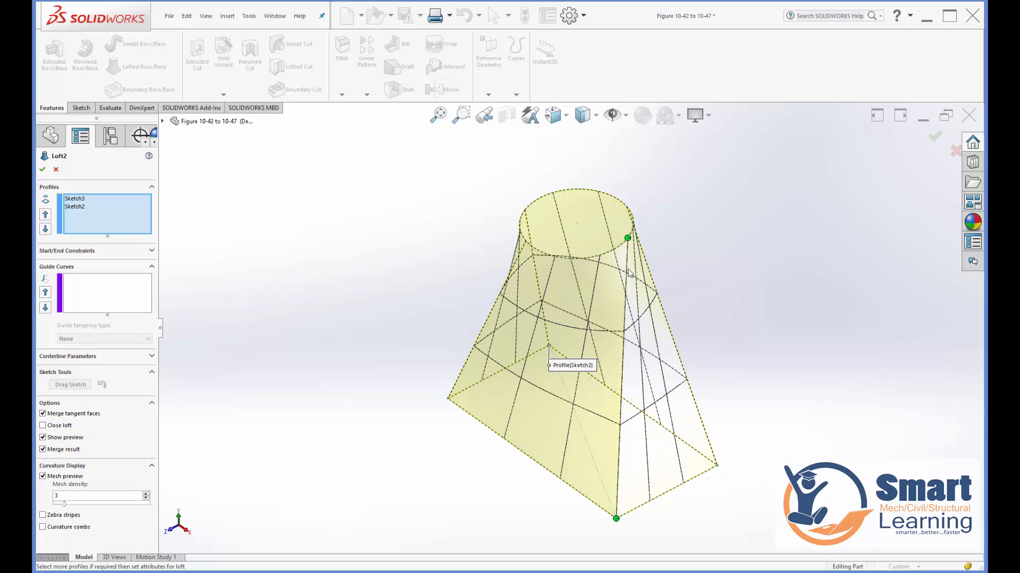
left_click_drag(627, 238, 521, 234)
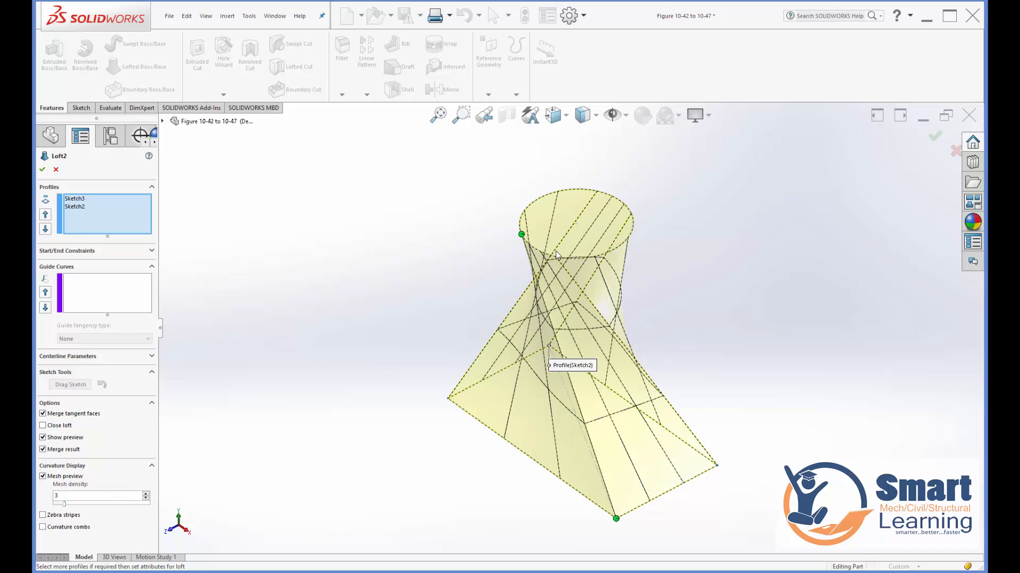
left_click_drag(521, 235, 591, 257)
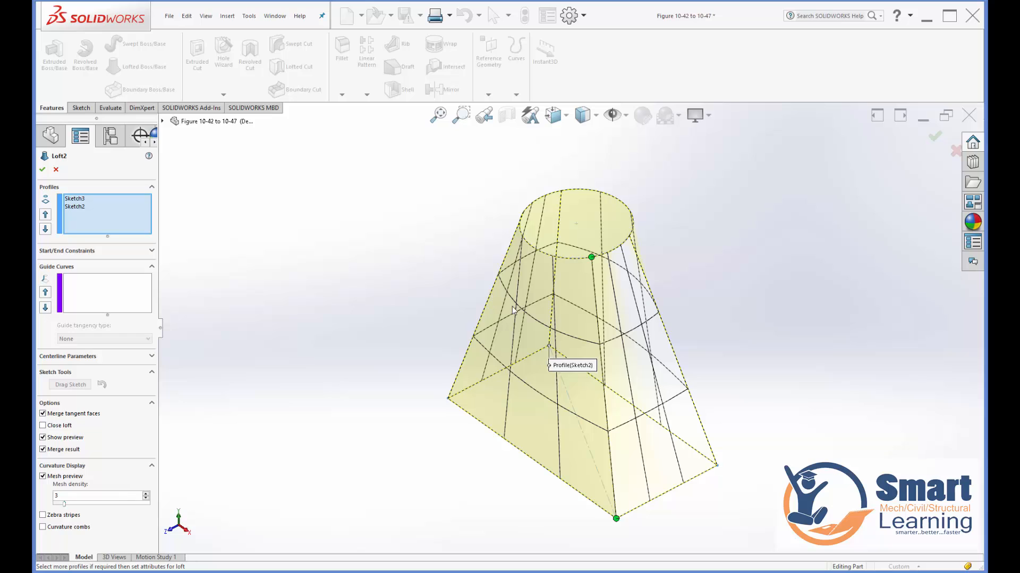
left_click(82, 357)
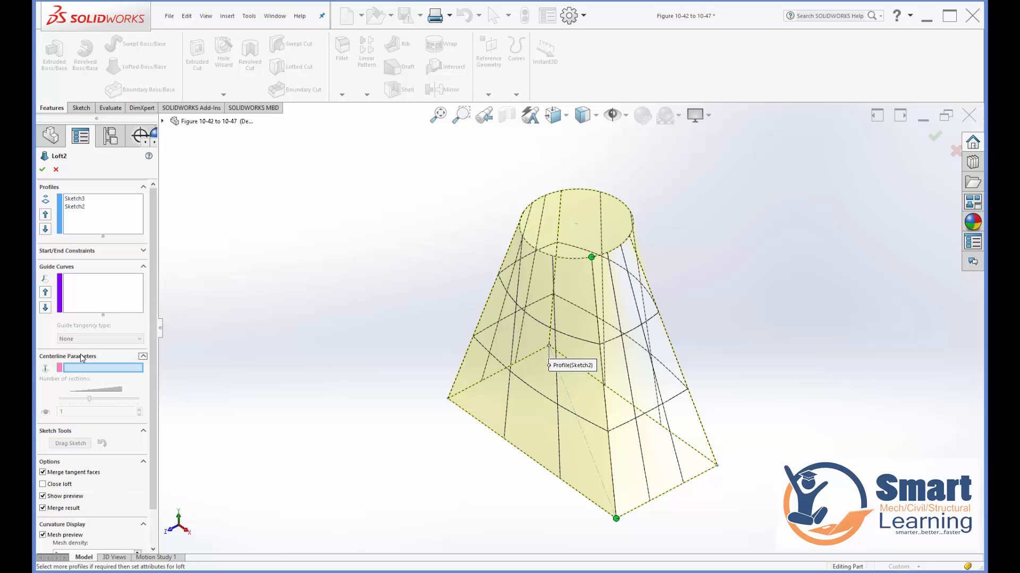
left_click(81, 353)
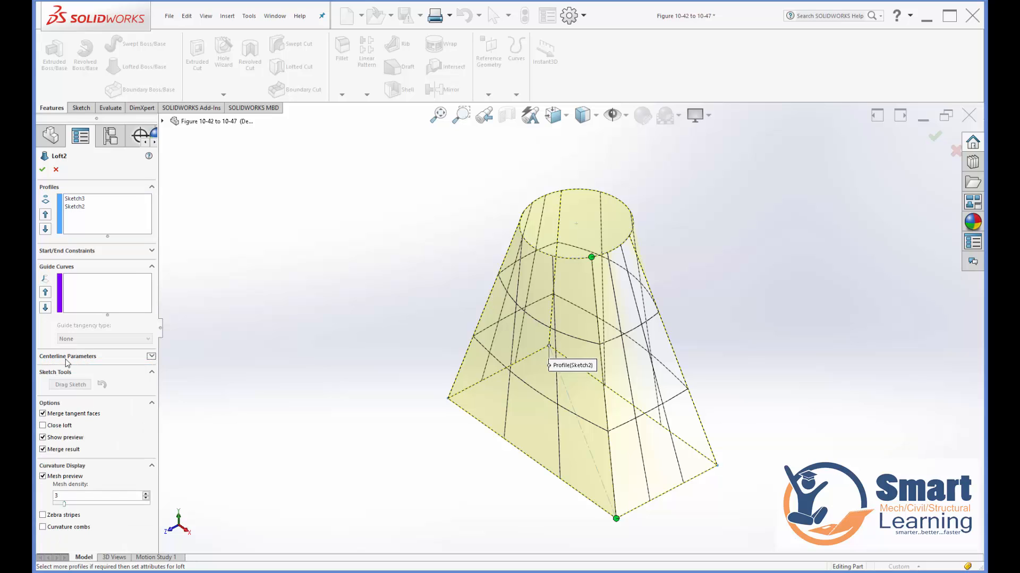
left_click(65, 357)
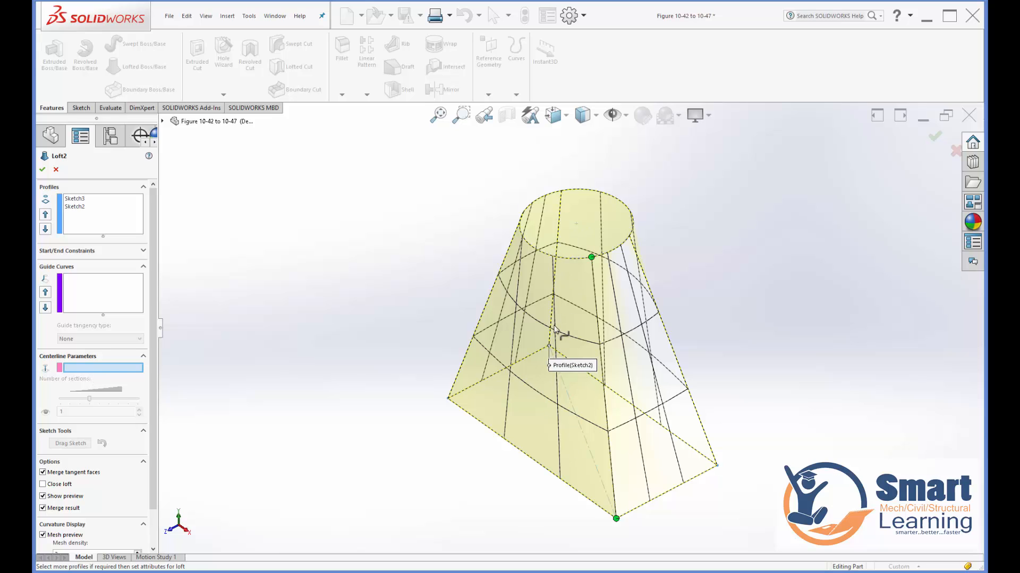
left_click(70, 357)
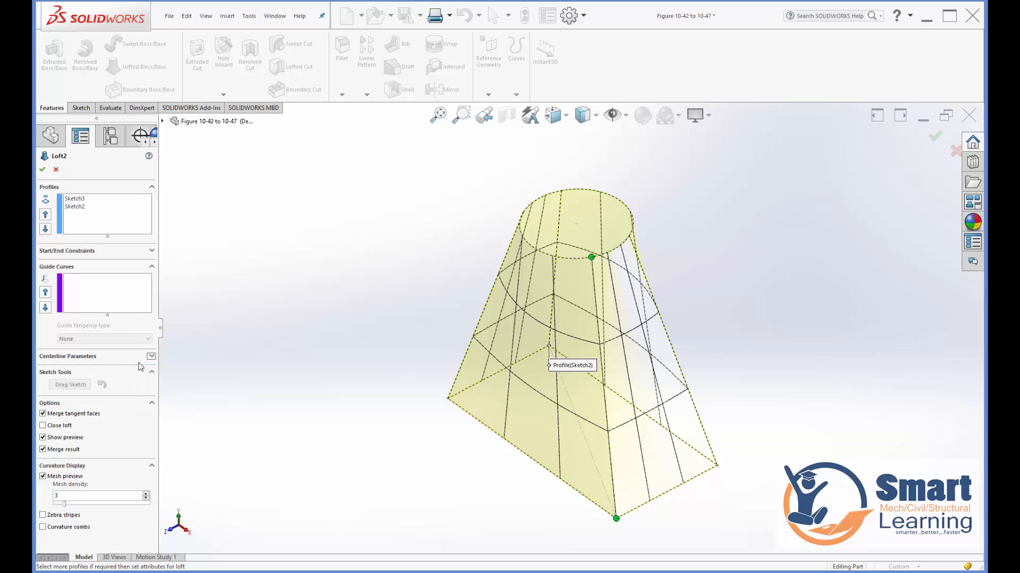
- Try the Close loft option on the two-profile loft, switch it off again and accept the loft
left_click(59, 426)
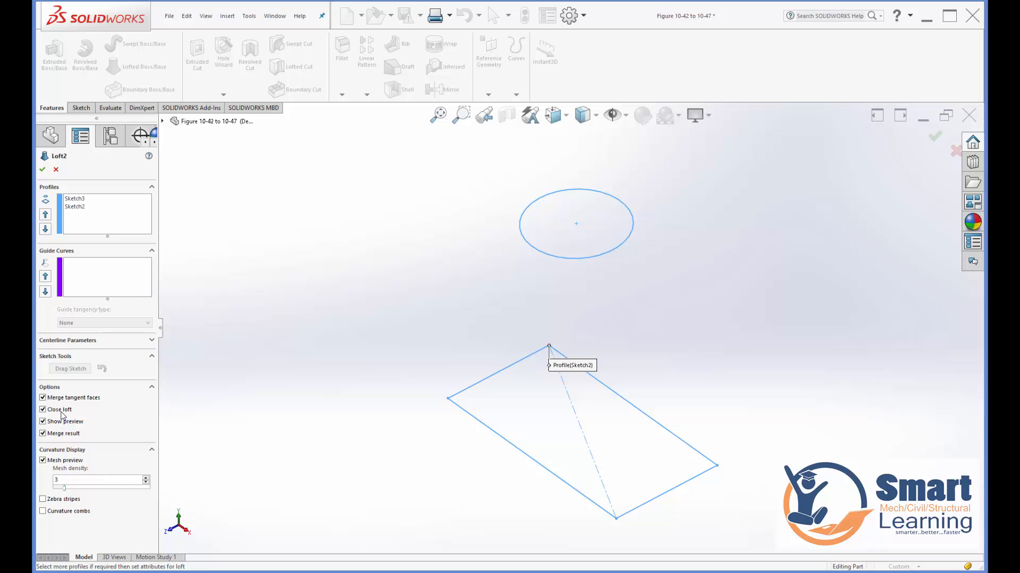
left_click(59, 410)
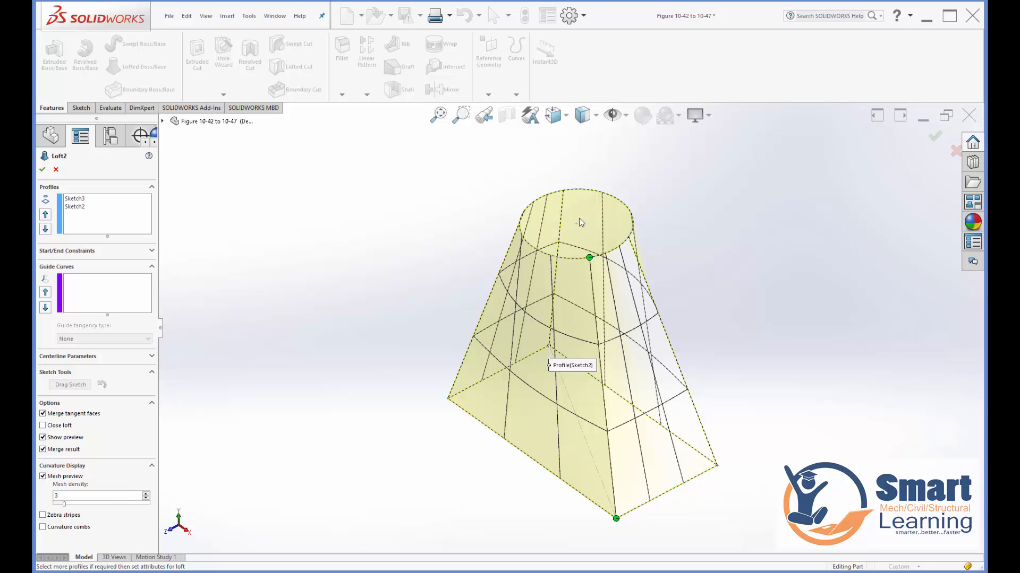
left_click(61, 426)
left_click(61, 408)
left_click(42, 169)
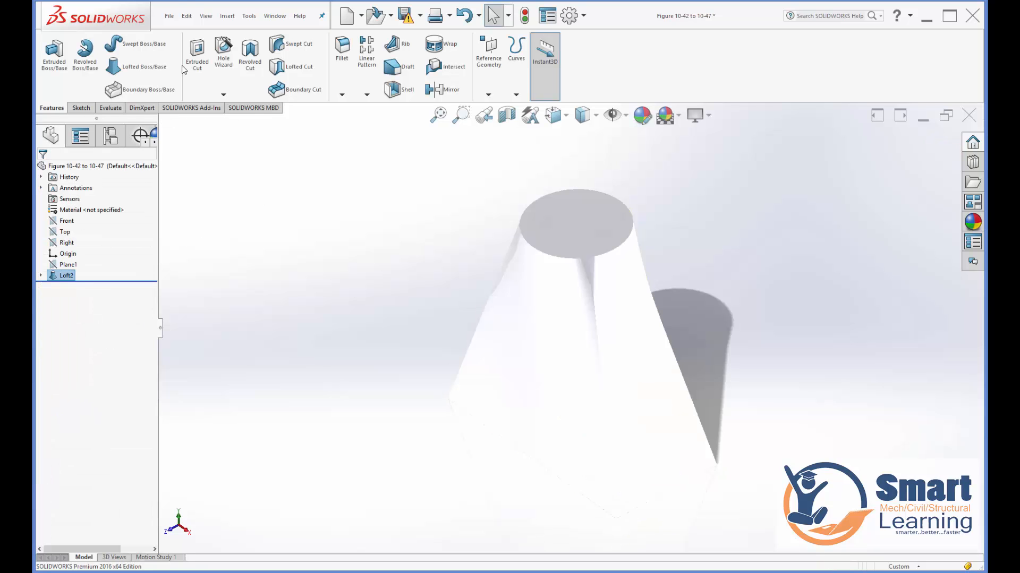
- Close the part Figure 10-42 to 10-47 without saving the changes
left_click(169, 16)
left_click(189, 71)
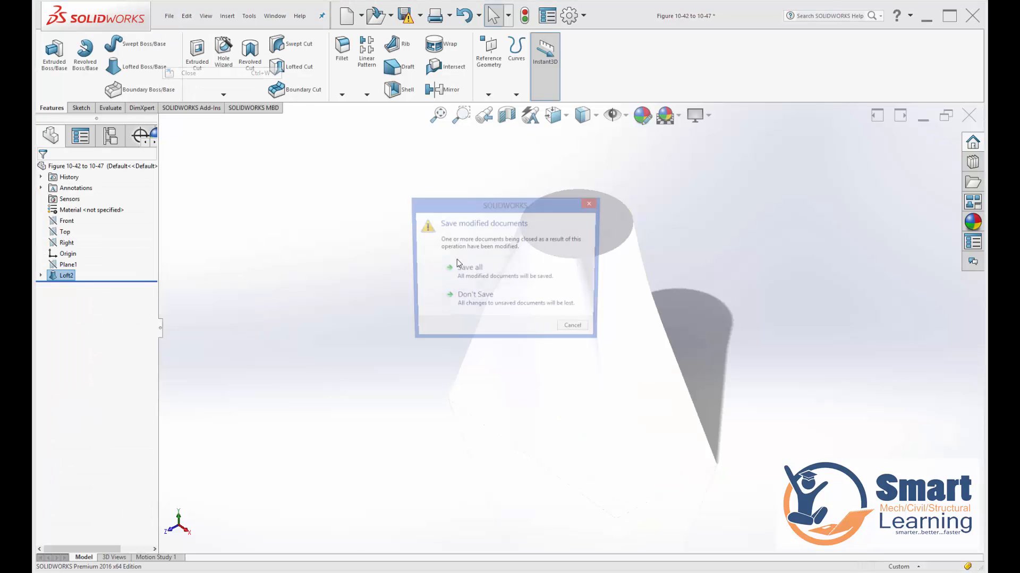
left_click(474, 299)
- Open the exercise part Figure 10-49 to 10-51
left_click(173, 23)
left_click(180, 50)
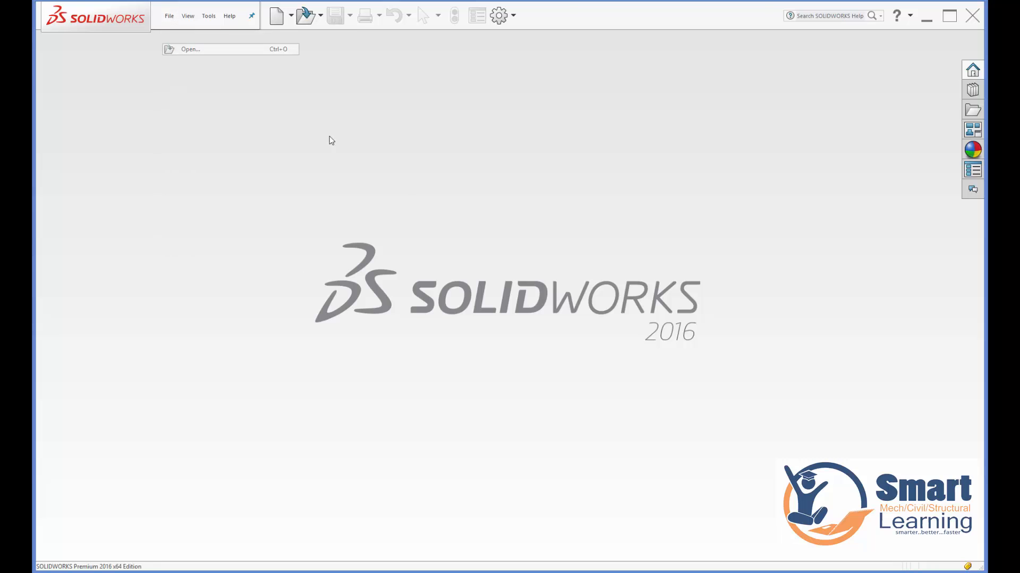
left_click(485, 352)
left_click(484, 342)
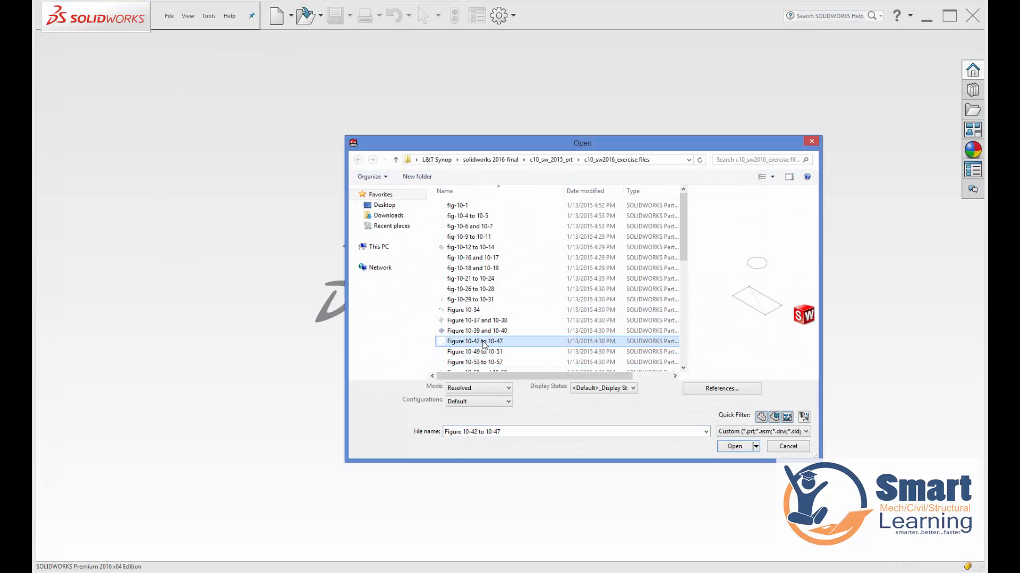
double_click(485, 352)
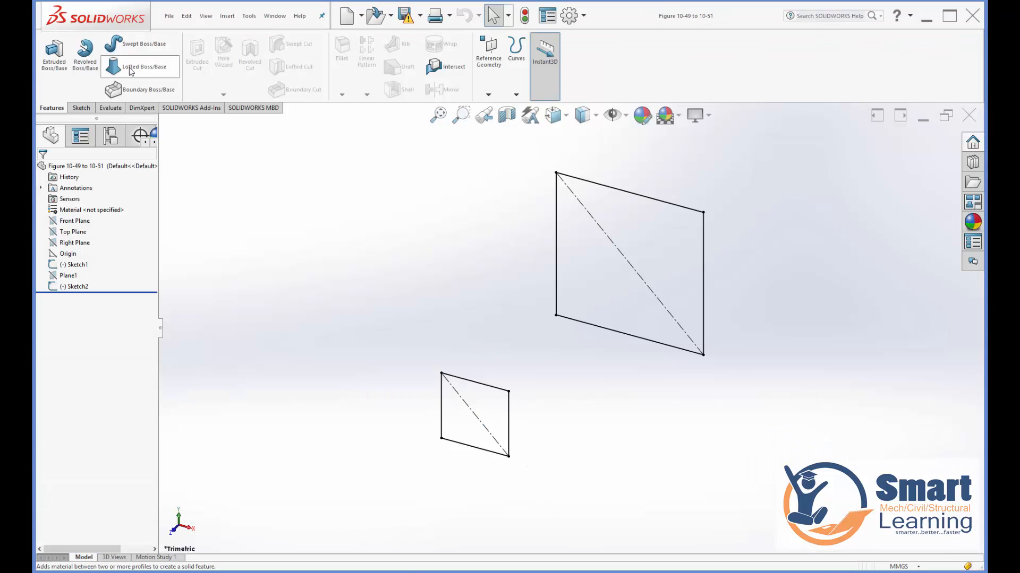
- Set up a lofted boss from the large rectangle Sketch1 to the small rectangle Sketch2, picking both near their matching lower corners
left_click(130, 68)
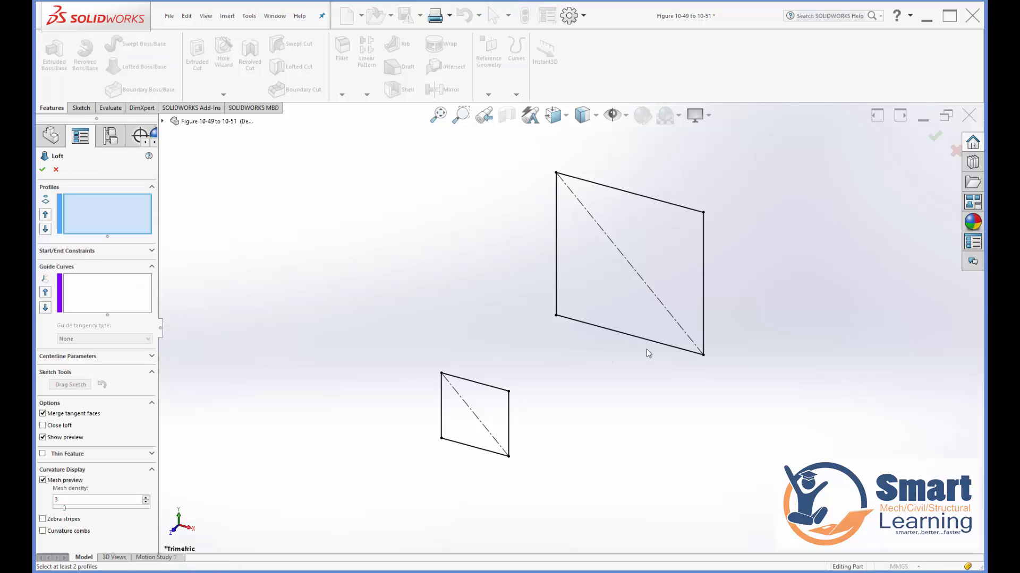
left_click(683, 352)
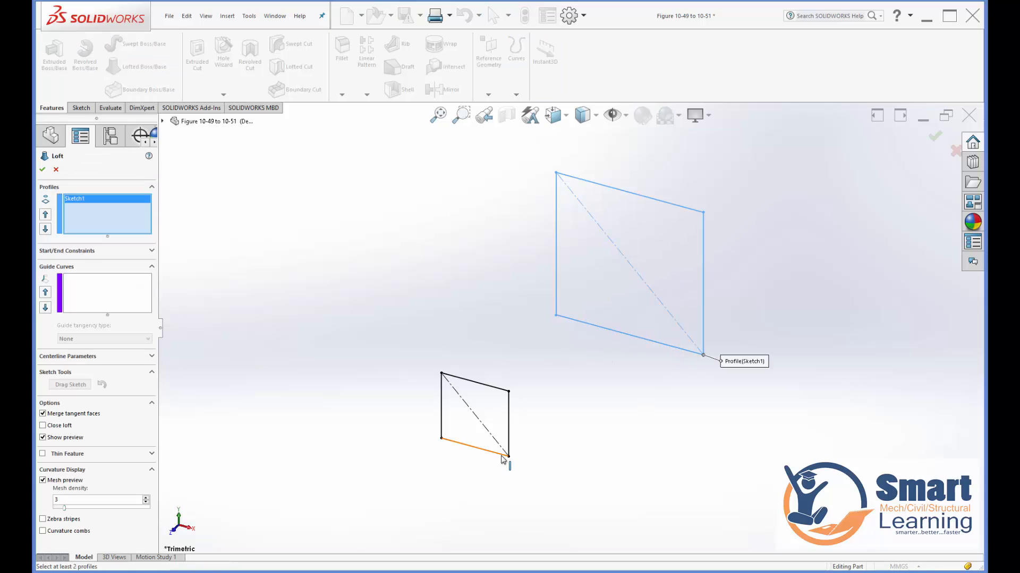
left_click(505, 456)
middle_click_drag(635, 446, 601, 451)
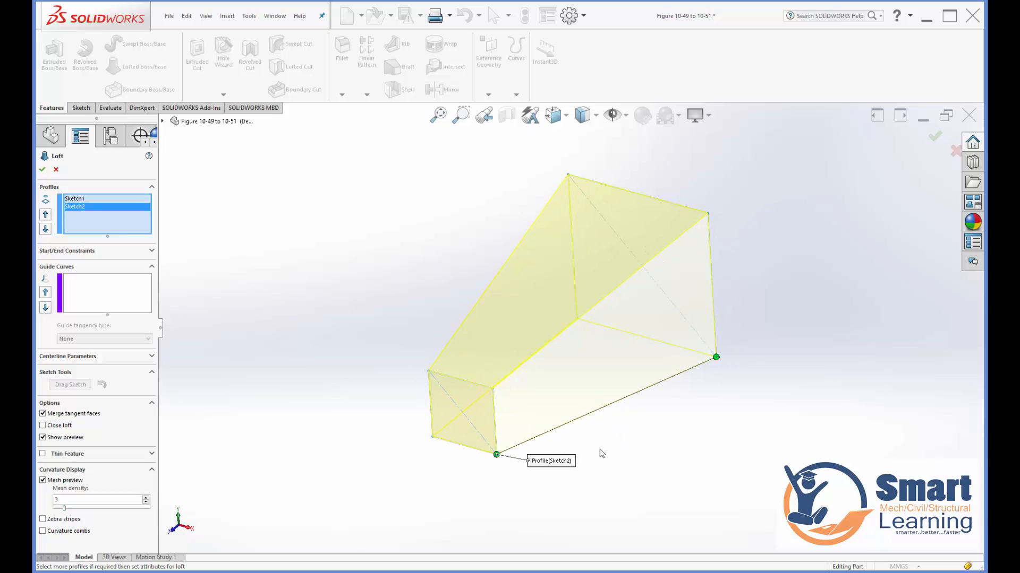
- Try the large rectangle's loft connector at other corners, restore it to the corner matching the small rectangle, and create the loft
mouse_move(496, 455)
left_mouse_down()
mouse_move(492, 389)
mouse_move(502, 458)
mouse_move(431, 449)
mouse_move(496, 455)
left_mouse_up()
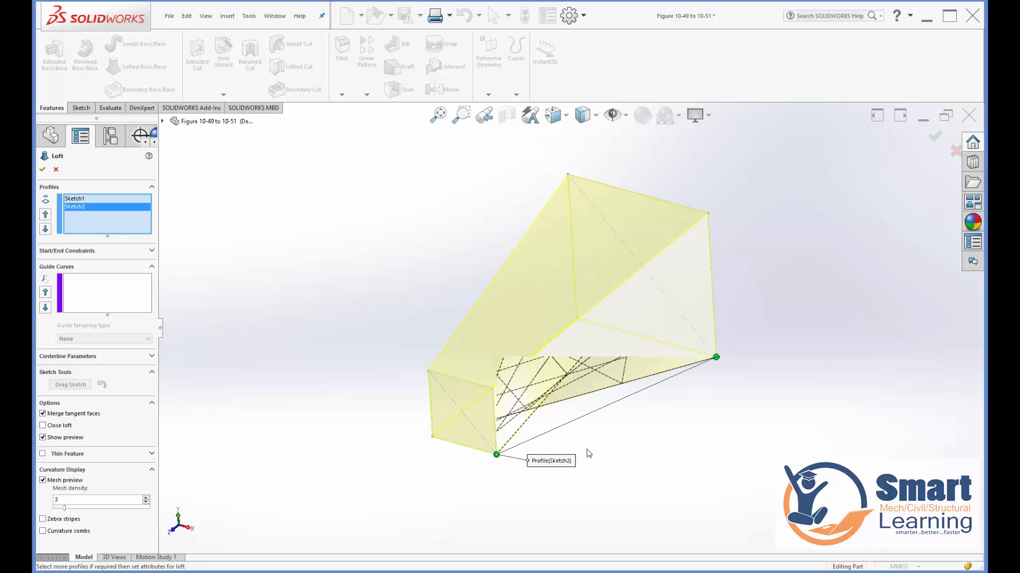
mouse_move(716, 362)
left_mouse_down()
mouse_move(717, 216)
mouse_move(715, 358)
left_mouse_up()
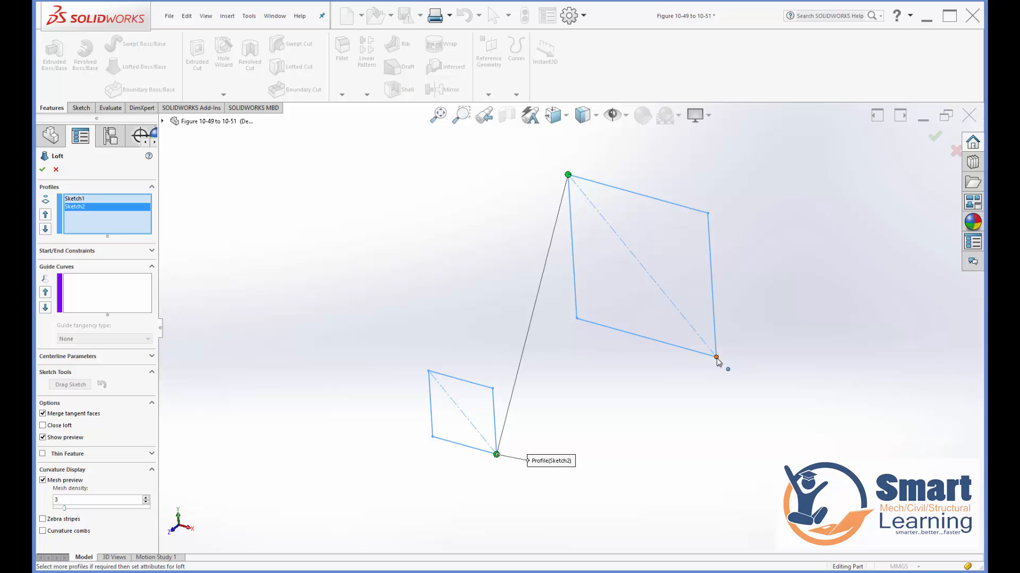
left_click_drag(568, 174, 718, 353)
left_click_drag(708, 214, 717, 358)
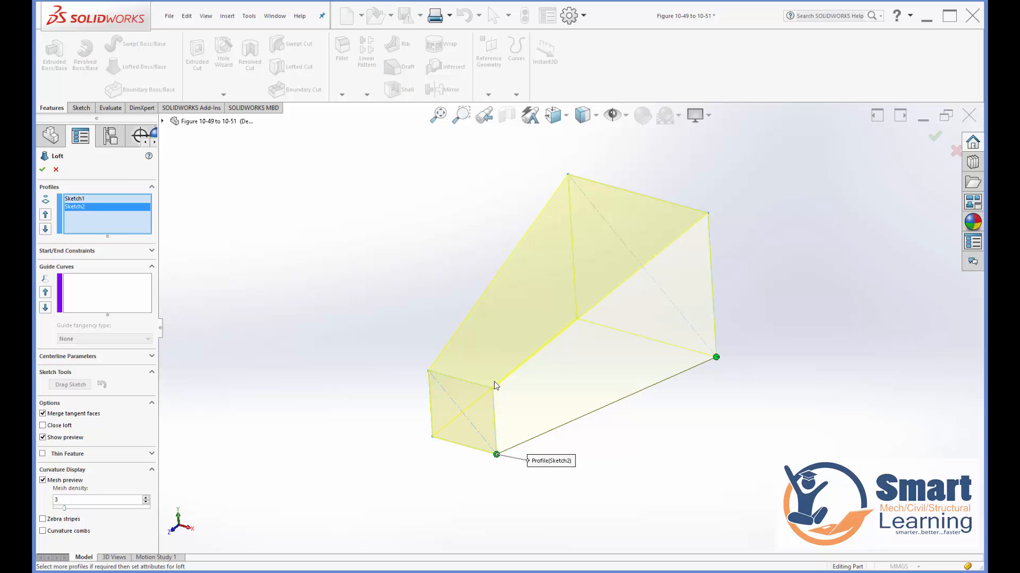
left_click(43, 169)
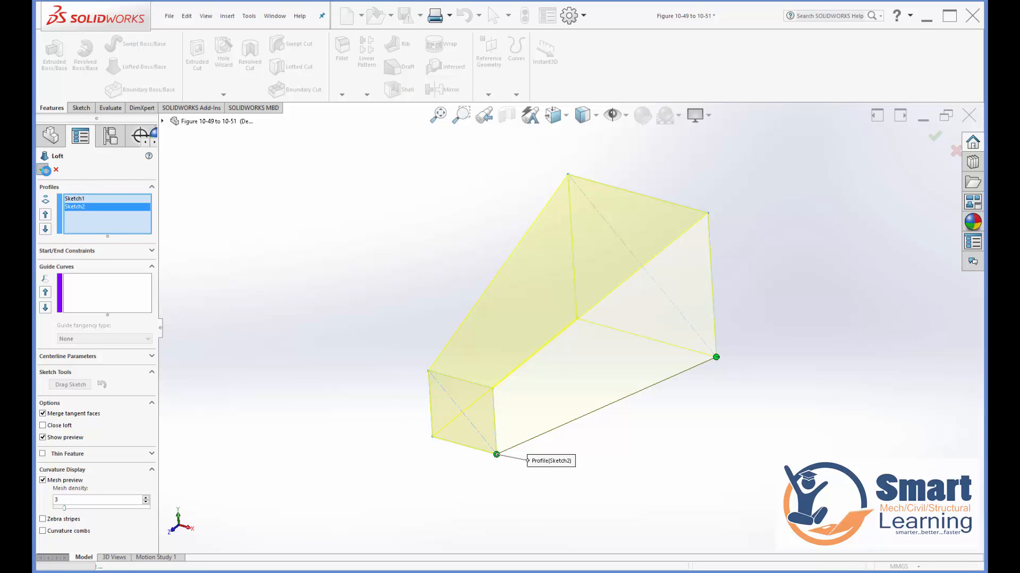
middle_click_drag(348, 387, 333, 370)
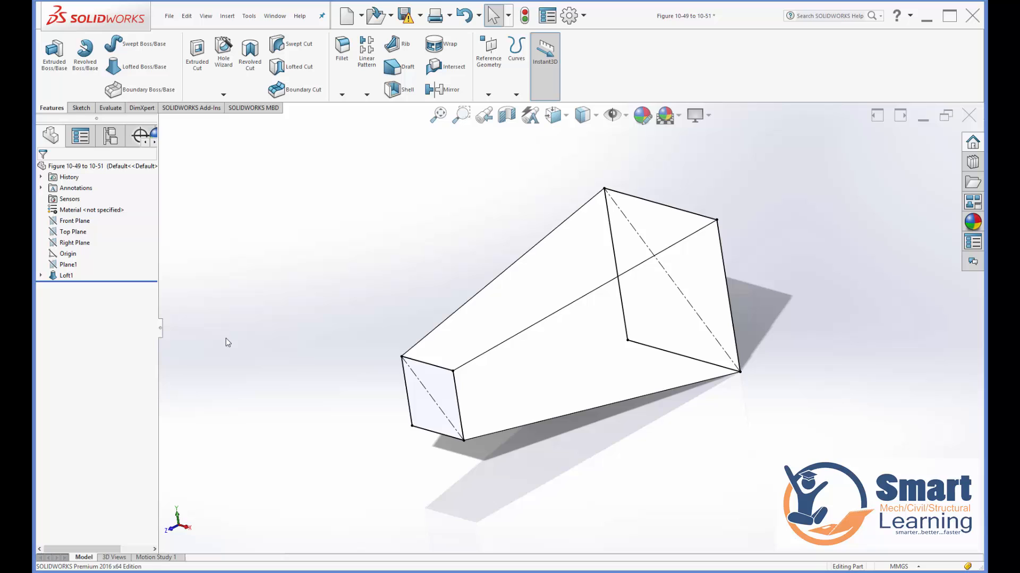
- Reopen the loft between the two rectangles for editing and set its start constraint to Normal To Profile
right_click(66, 280)
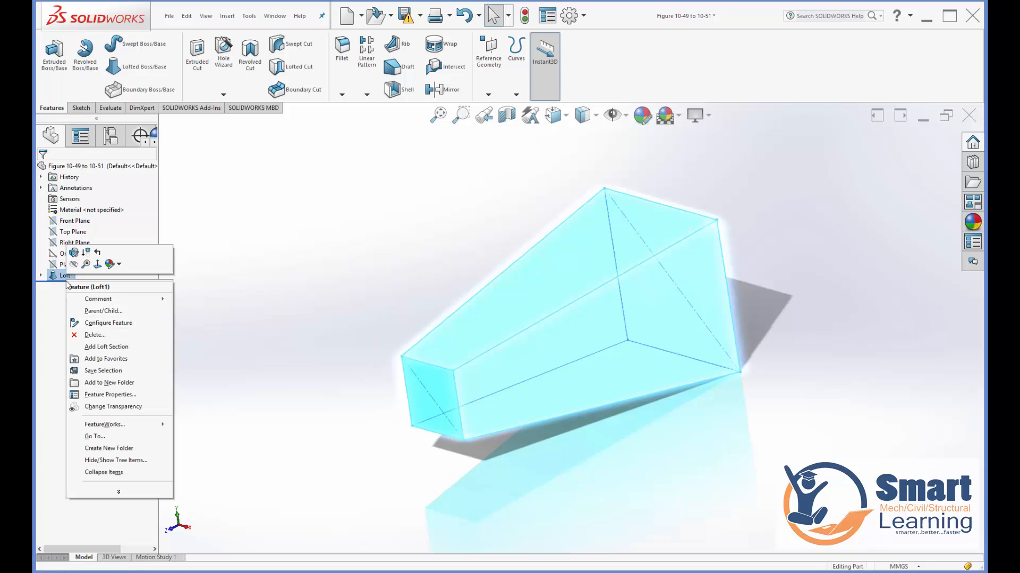
left_click(74, 252)
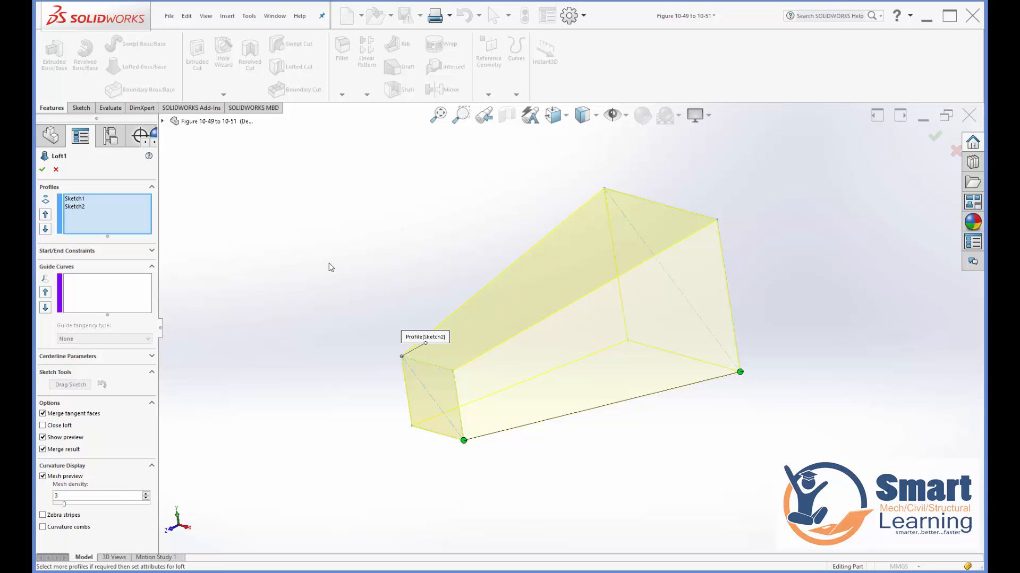
left_click(103, 252)
left_click(100, 274)
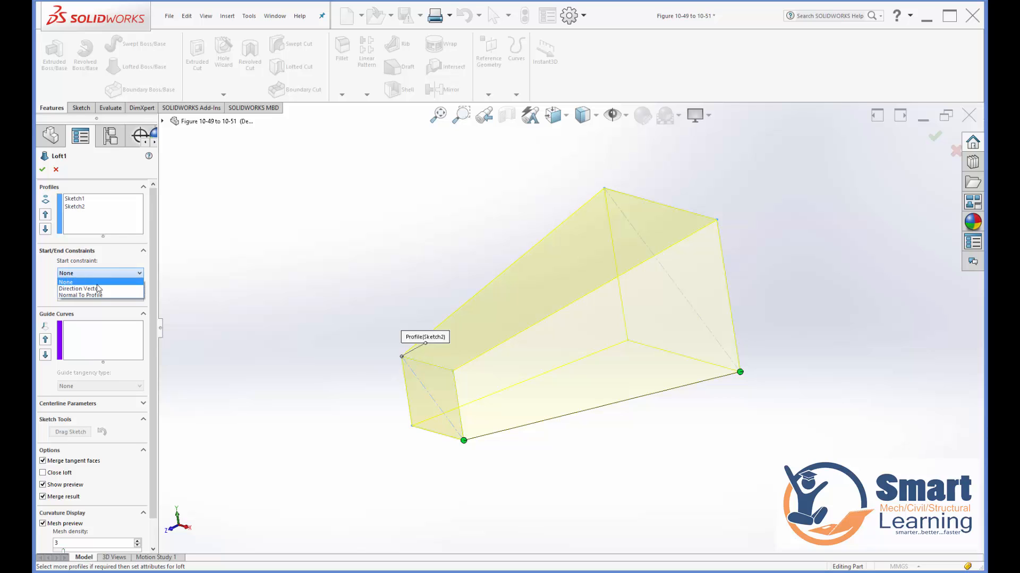
left_click(95, 296)
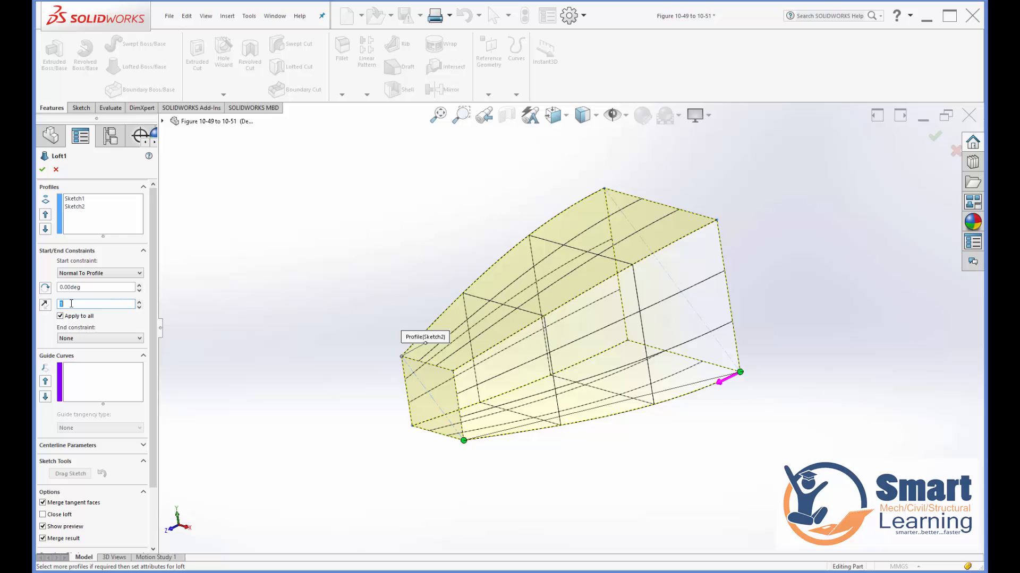
- Try the end constraint as Normal To Profile and as Direction Vector along the small rectangle's upper edge, then reset it to None
left_click(84, 339)
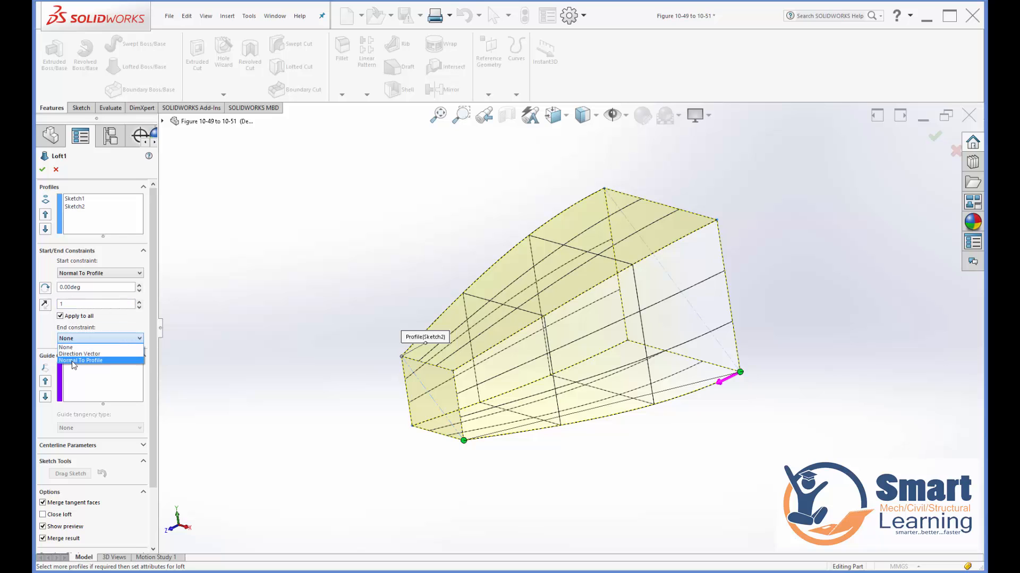
left_click(79, 361)
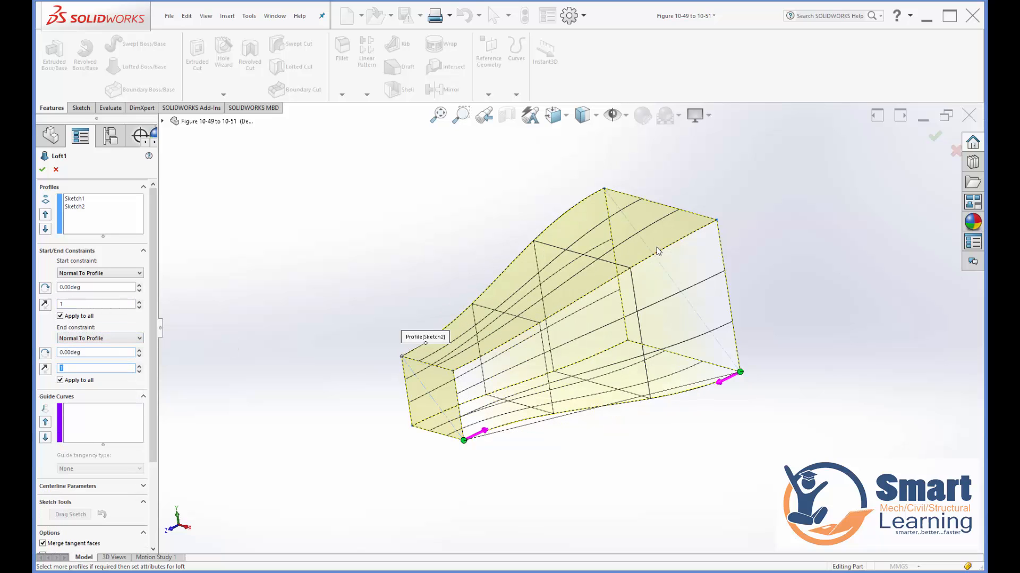
left_click(88, 341)
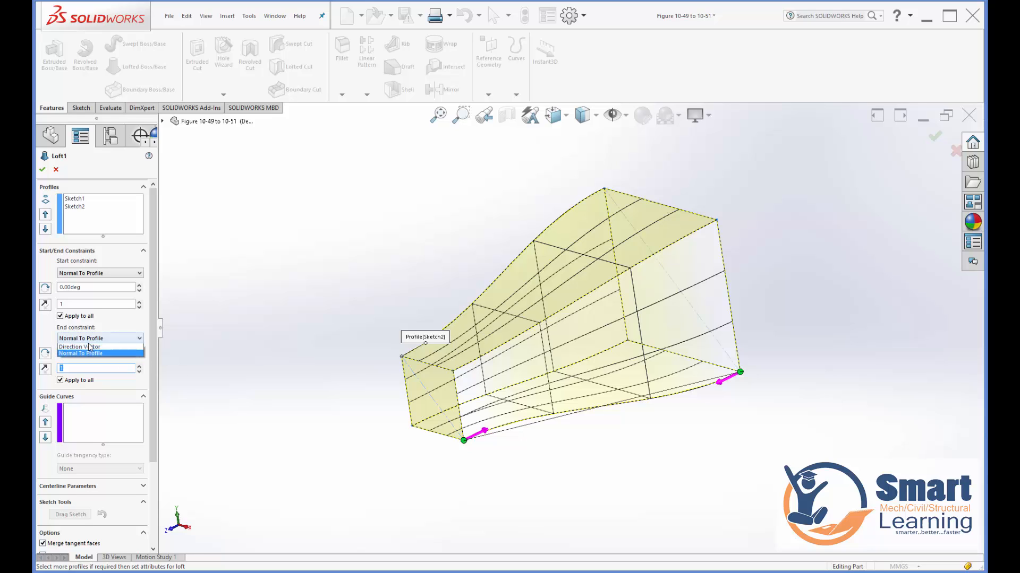
left_click(80, 354)
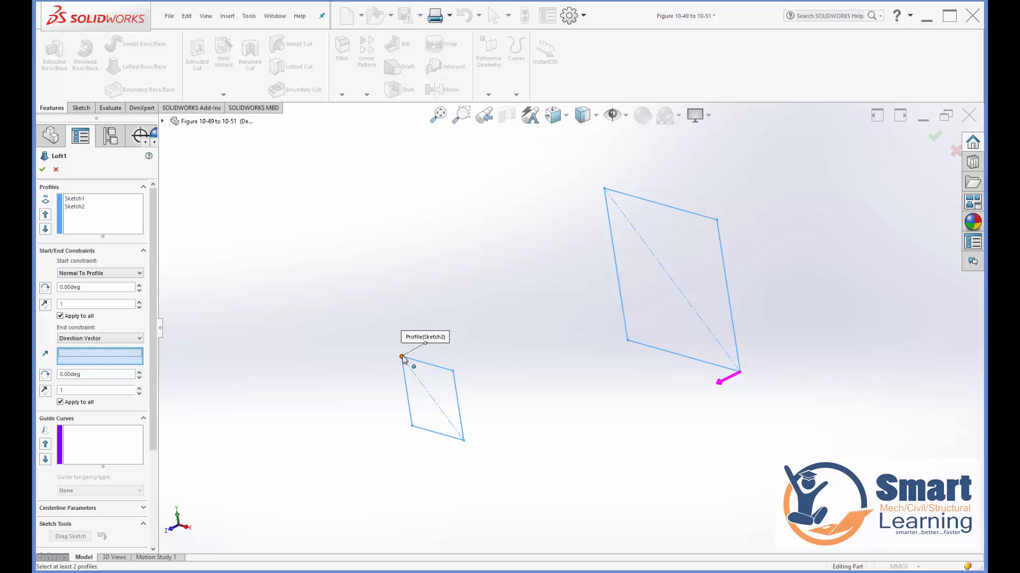
left_click(434, 367)
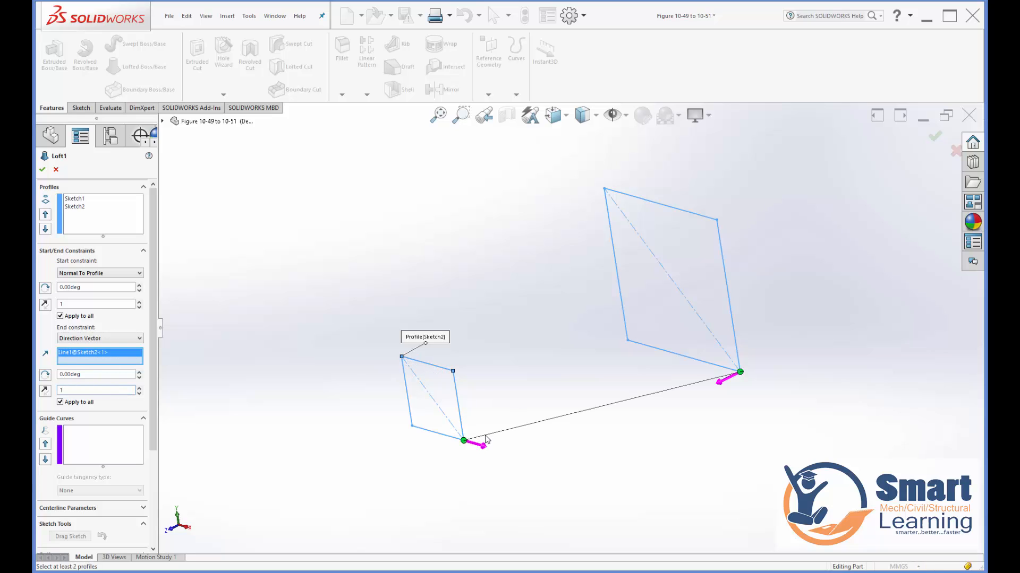
left_click(80, 340)
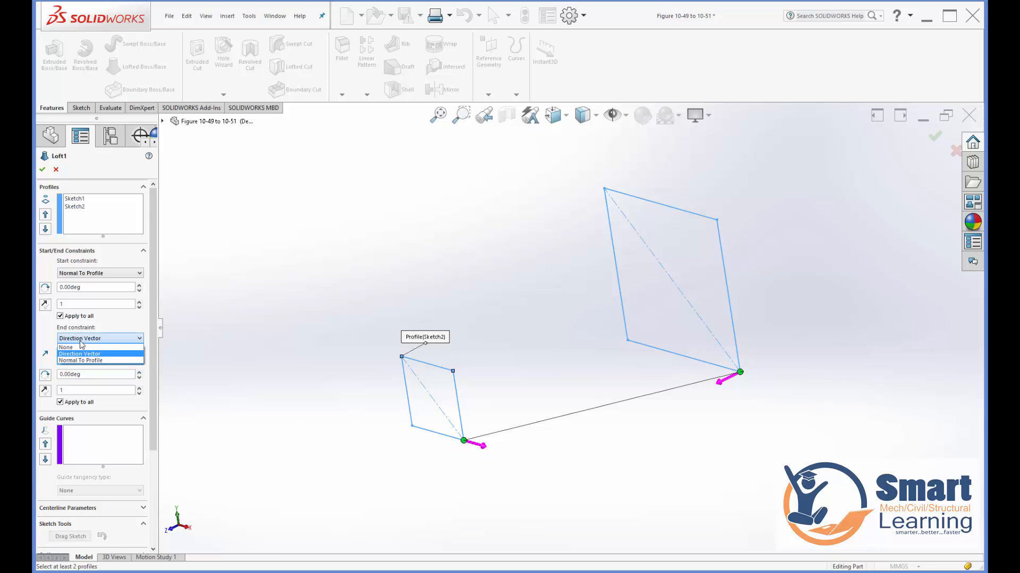
left_click(79, 348)
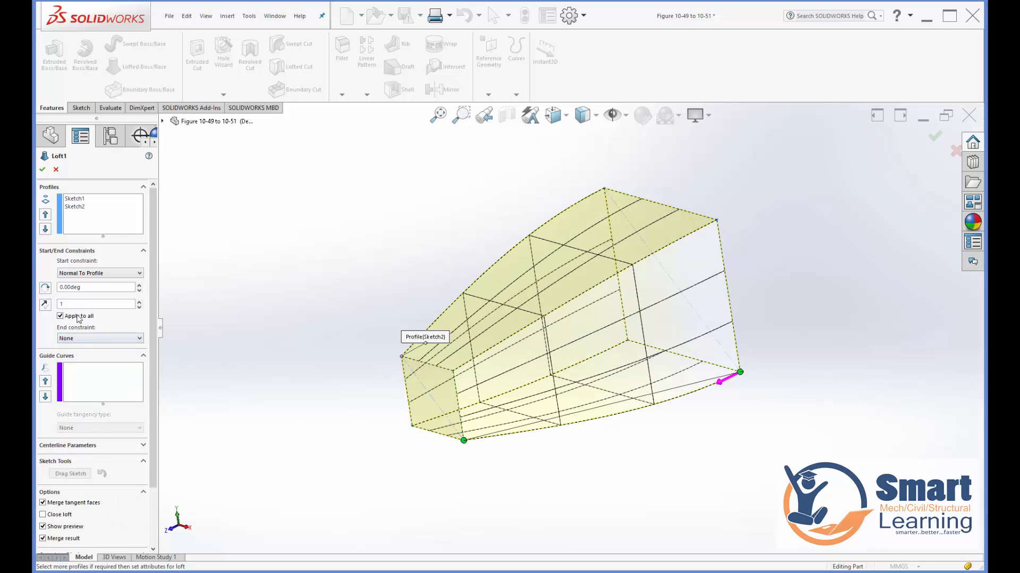
- Keep the start constraint at Normal To Profile and compare the end constraint's Normal To Profile and None options
left_click(131, 274)
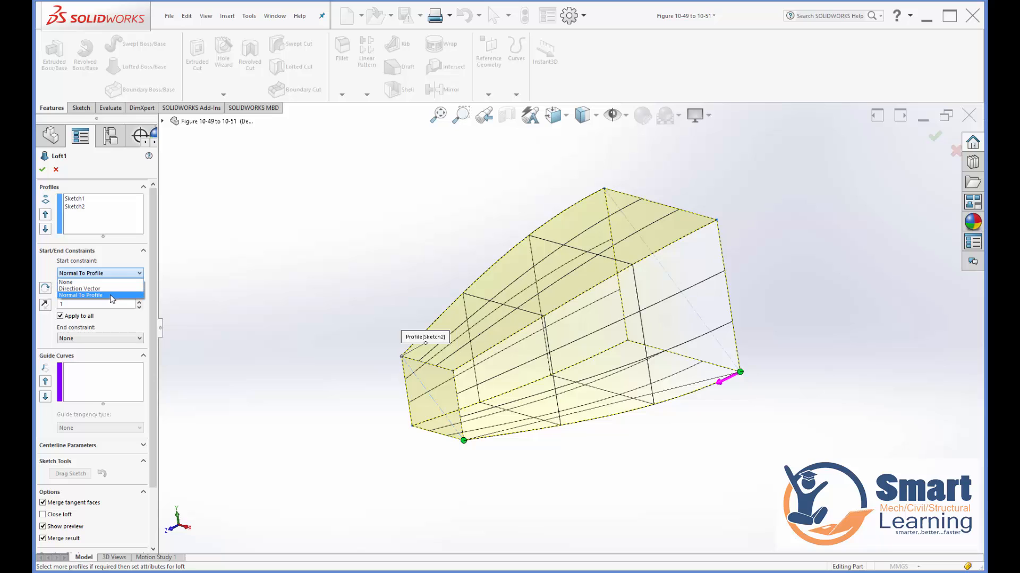
left_click(112, 296)
left_click(94, 339)
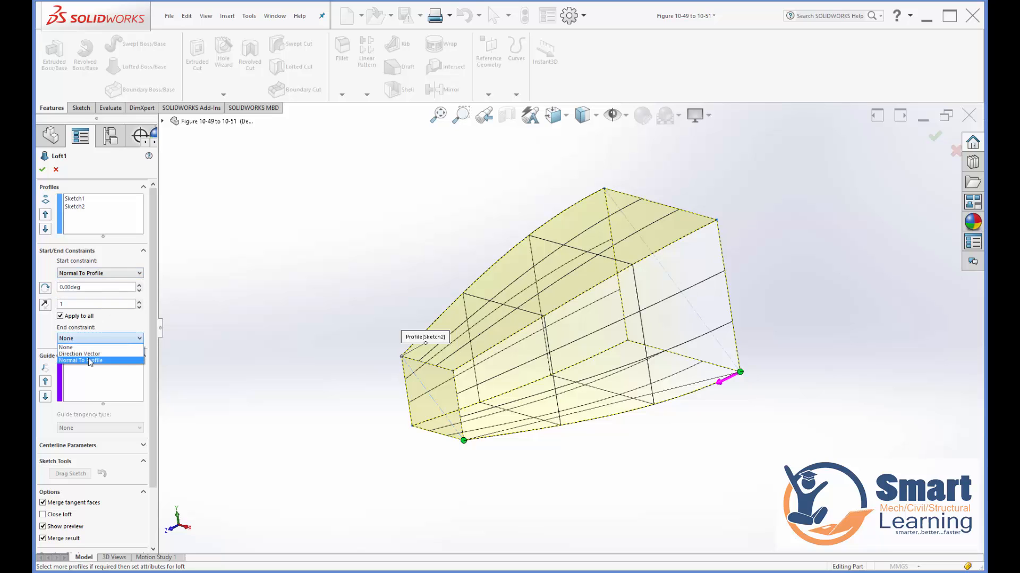
left_click(88, 360)
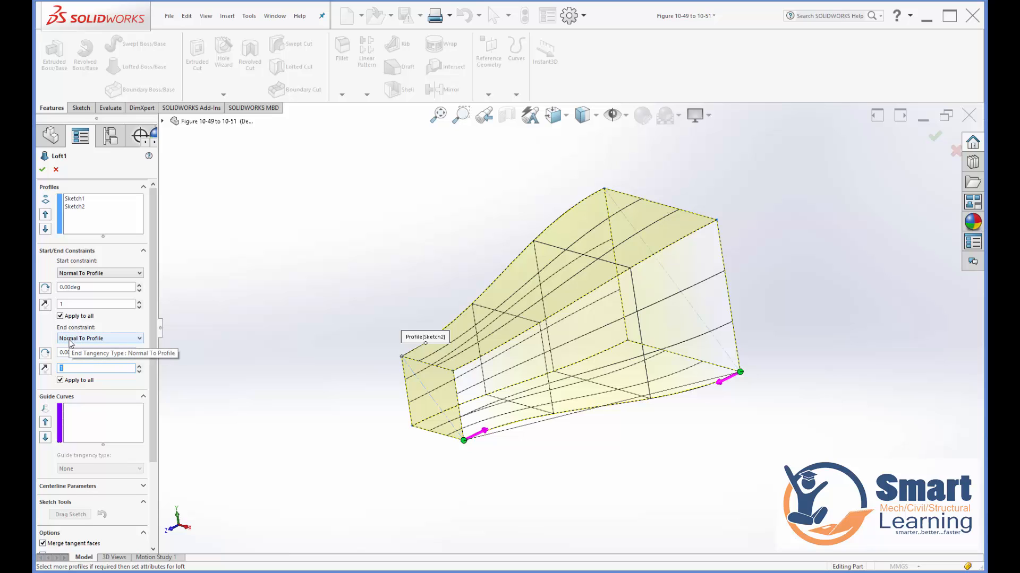
left_click(70, 339)
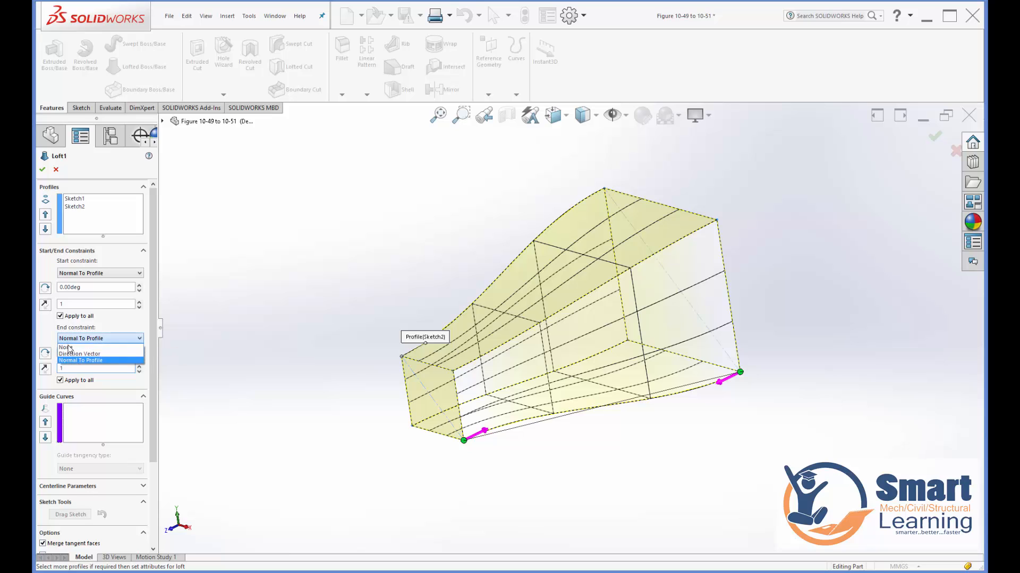
left_click(70, 348)
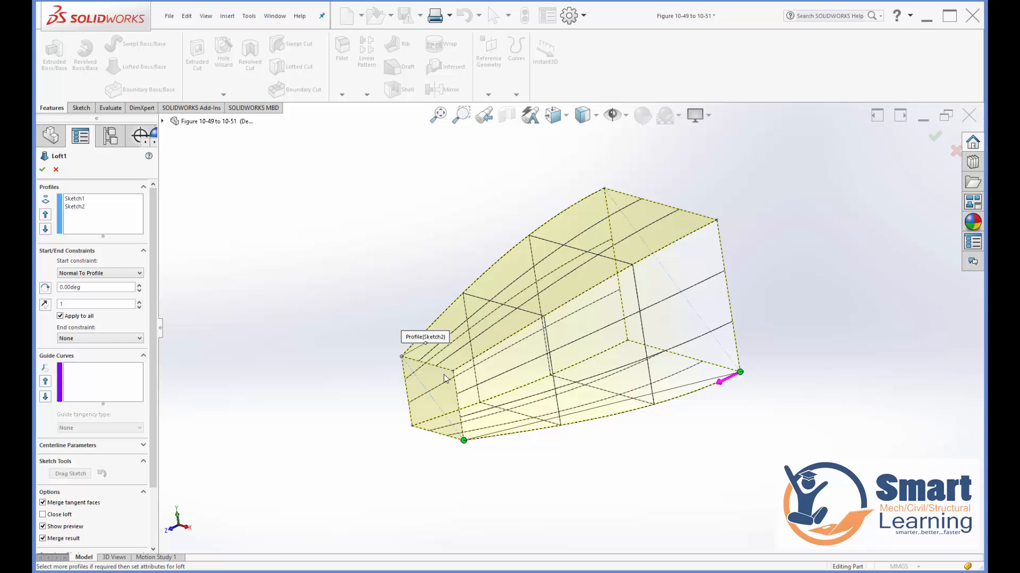
- Highlight the loft's start profile Sketch1, set the end constraint to Normal To Profile and accept the edited loft
left_click(73, 199)
left_click(73, 207)
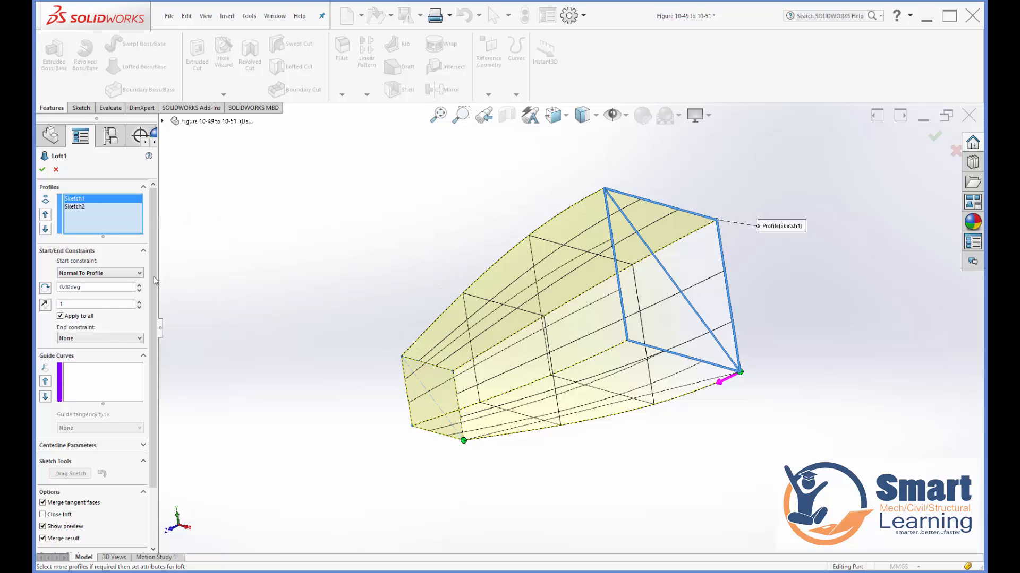
left_click(76, 339)
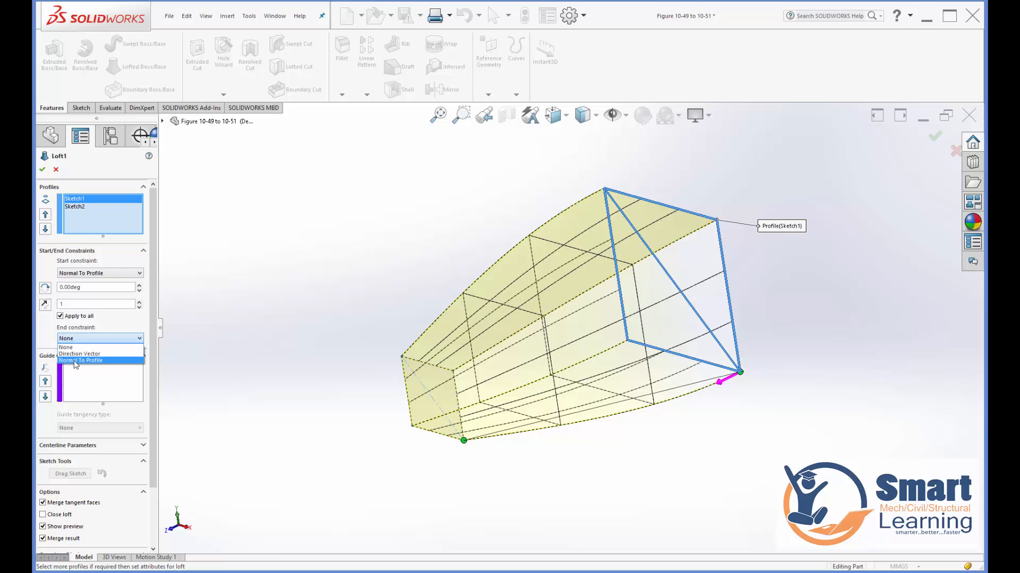
left_click(76, 361)
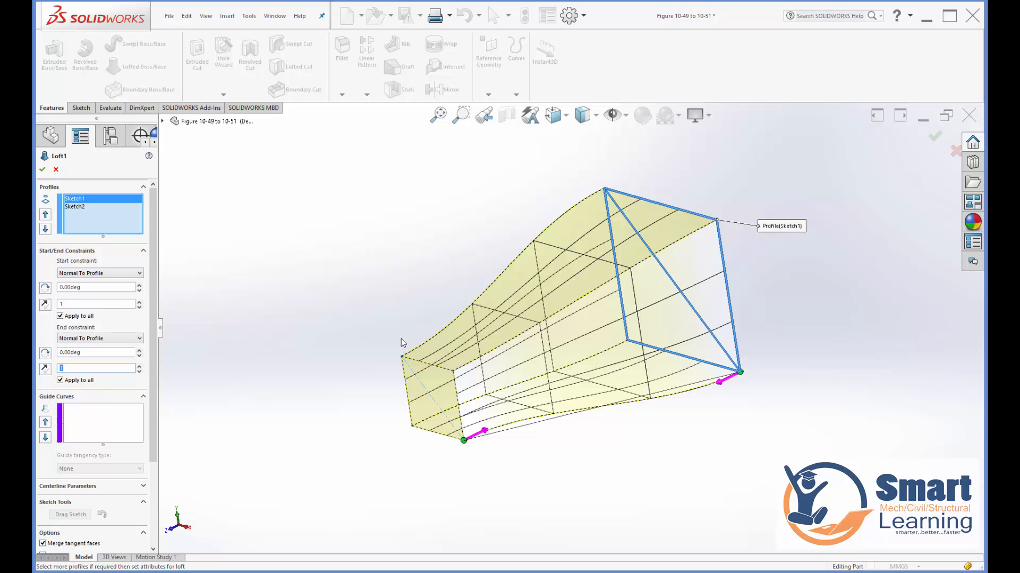
left_click(43, 169)
middle_click_drag(374, 319, 446, 289)
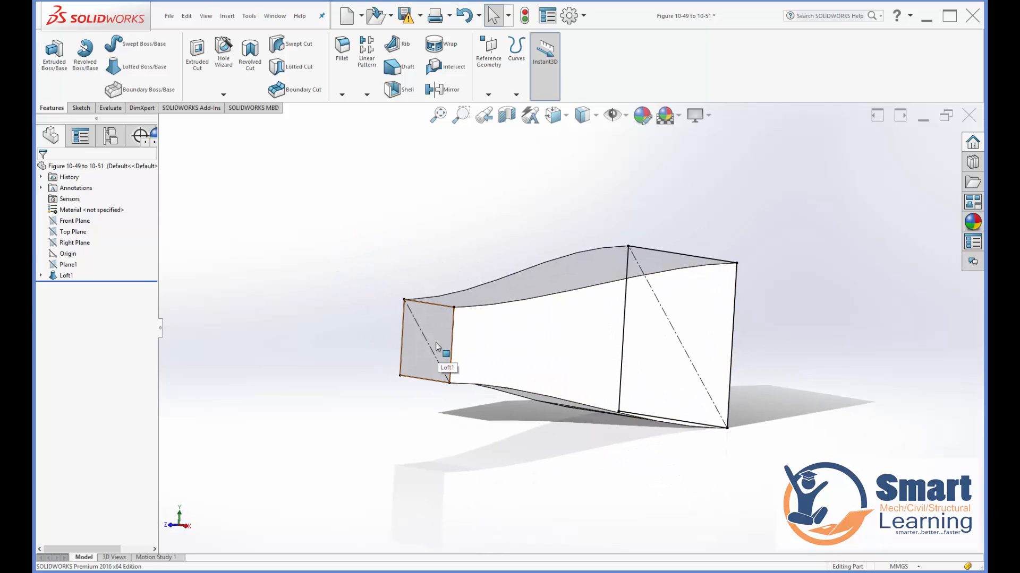
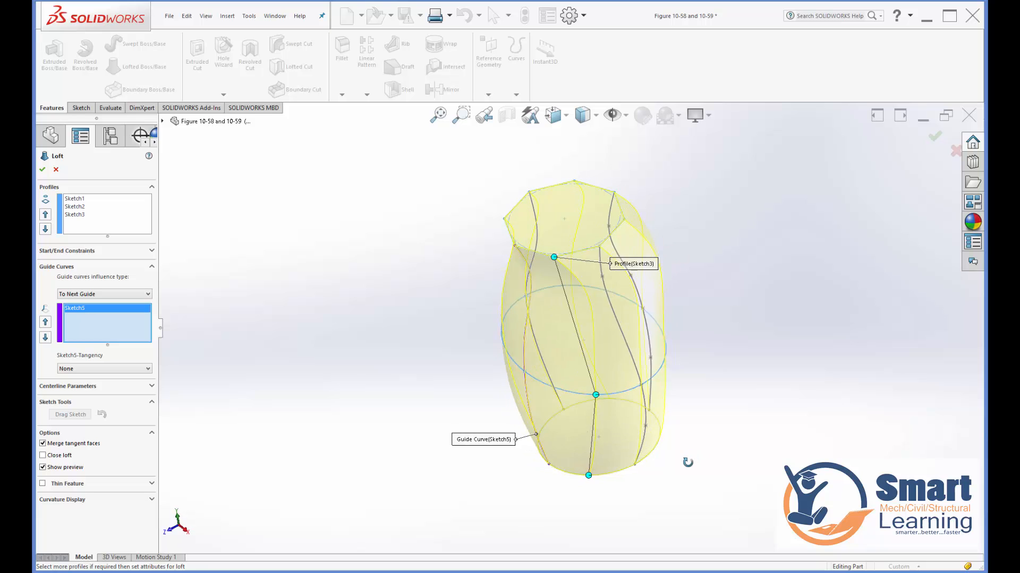
- Add Sketch6, Sketch4 and Sketch7 as further guide curves of the vase-shaped loft and create it
left_click(650, 456)
mouse_move(708, 419)
middle_mouse_down()
mouse_move(689, 426)
mouse_move(674, 457)
middle_mouse_up()
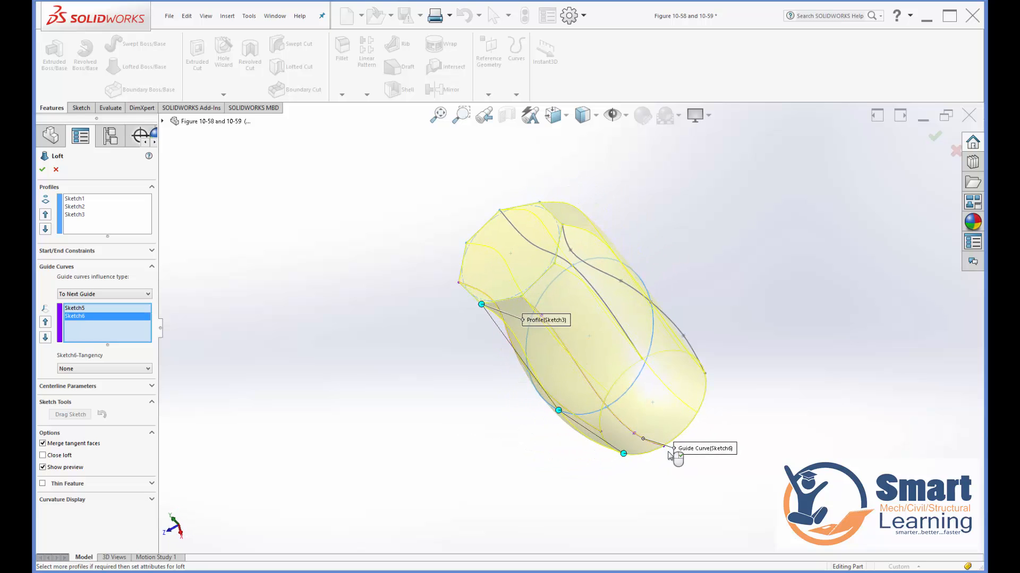
left_click(691, 345)
middle_click_drag(718, 318, 708, 444)
left_click(633, 229)
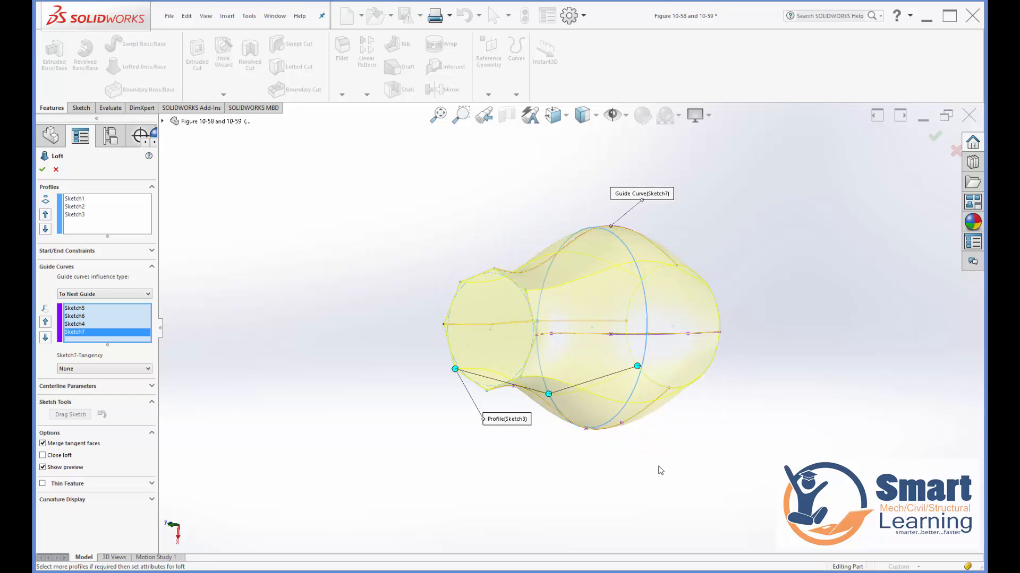
mouse_move(657, 471)
middle_mouse_down()
mouse_move(739, 303)
mouse_move(738, 240)
mouse_move(663, 225)
mouse_move(621, 260)
mouse_move(678, 270)
mouse_move(686, 252)
mouse_move(472, 438)
middle_mouse_up()
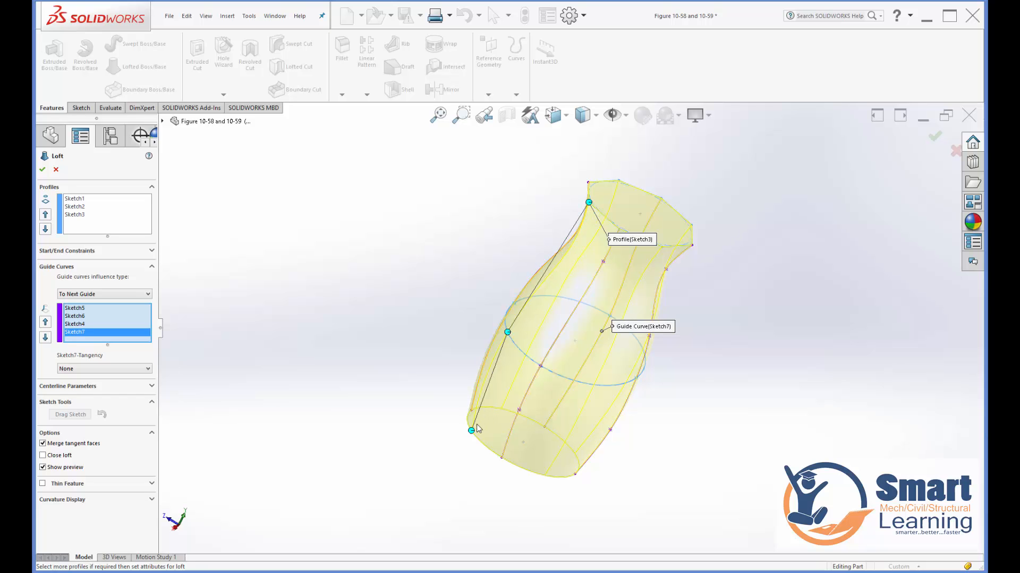
middle_click_drag(467, 461, 430, 457)
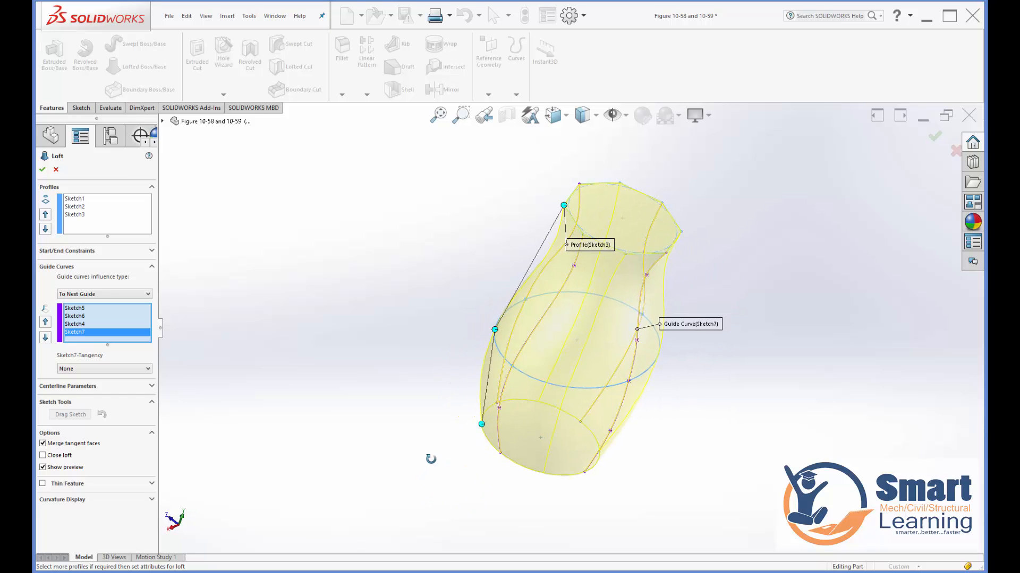
left_click(43, 170)
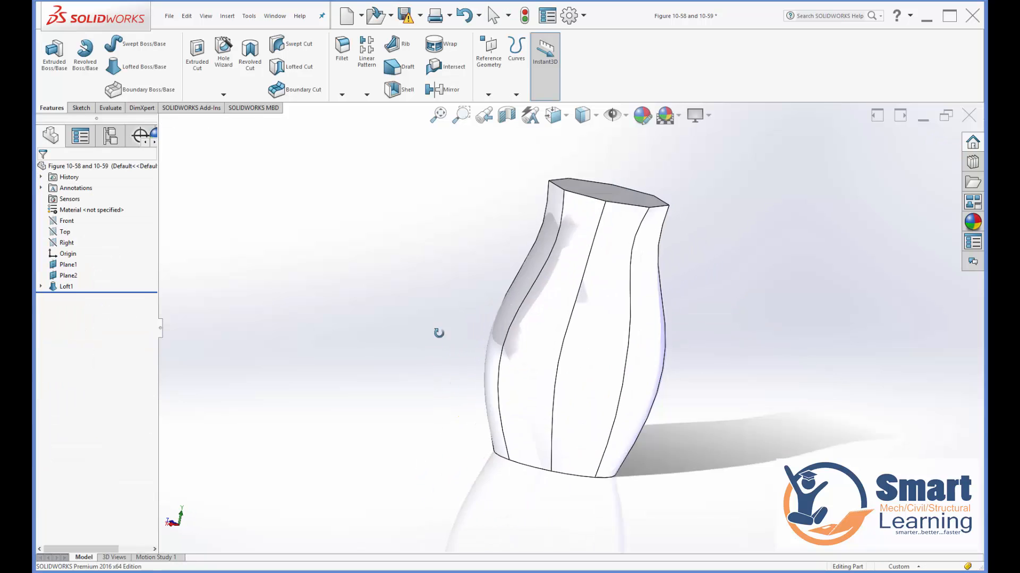
middle_click_drag(439, 333, 467, 414)
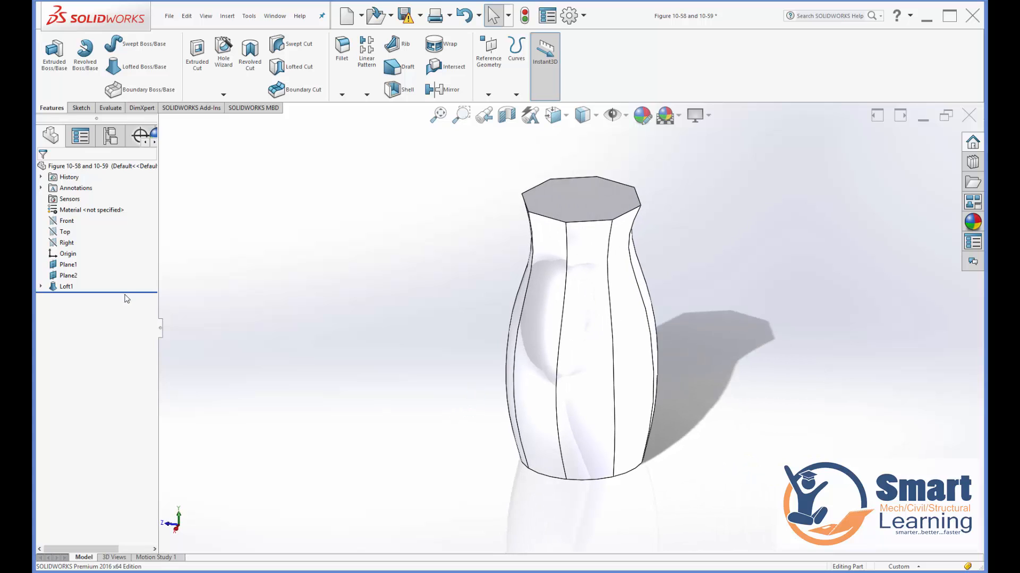
- Edit the vase-shaped loft, setting both its start and end constraints to Normal To Profile, and accept it
right_click(64, 287)
left_click(67, 262)
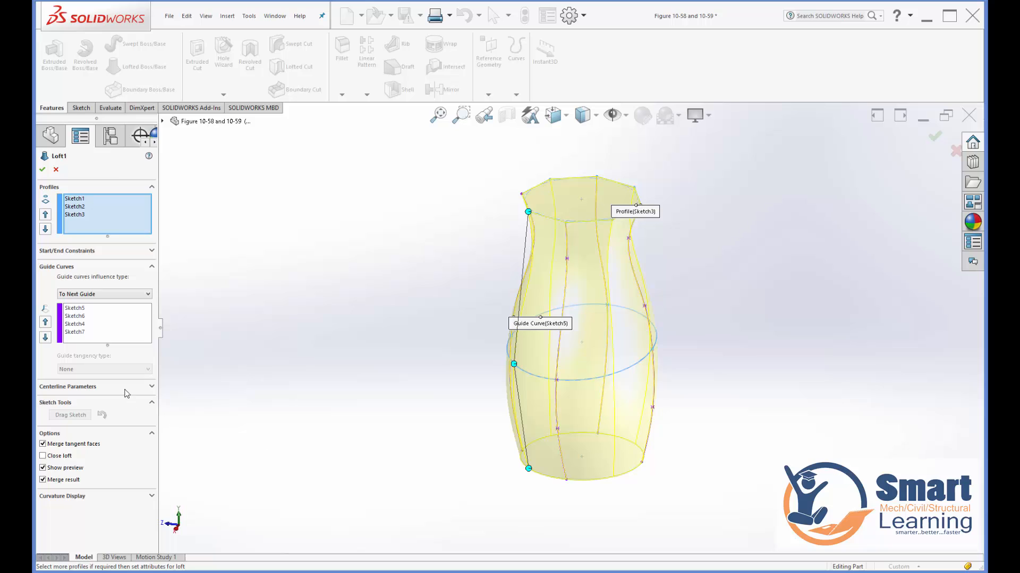
left_click(127, 393)
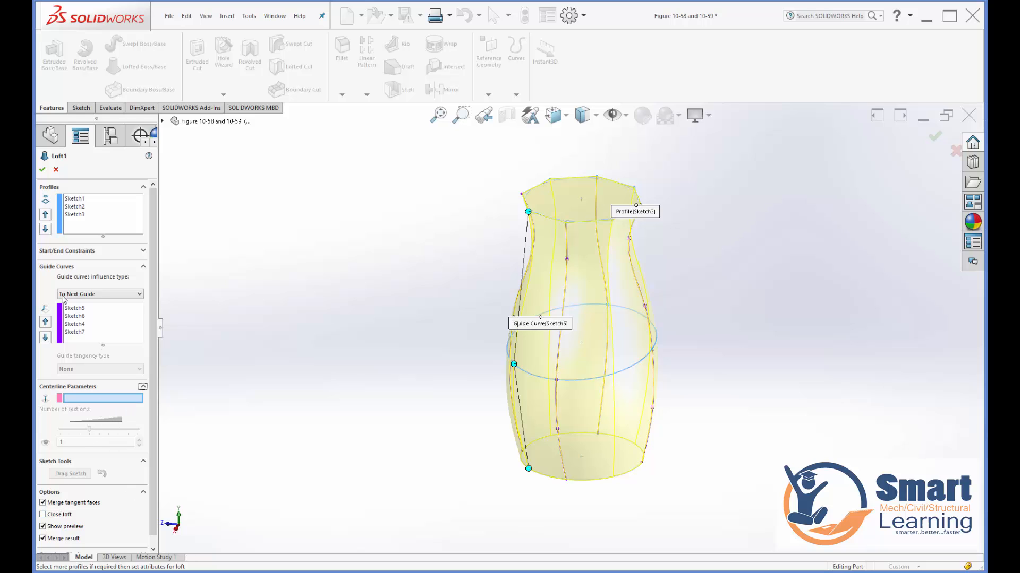
left_click(105, 251)
left_click(97, 274)
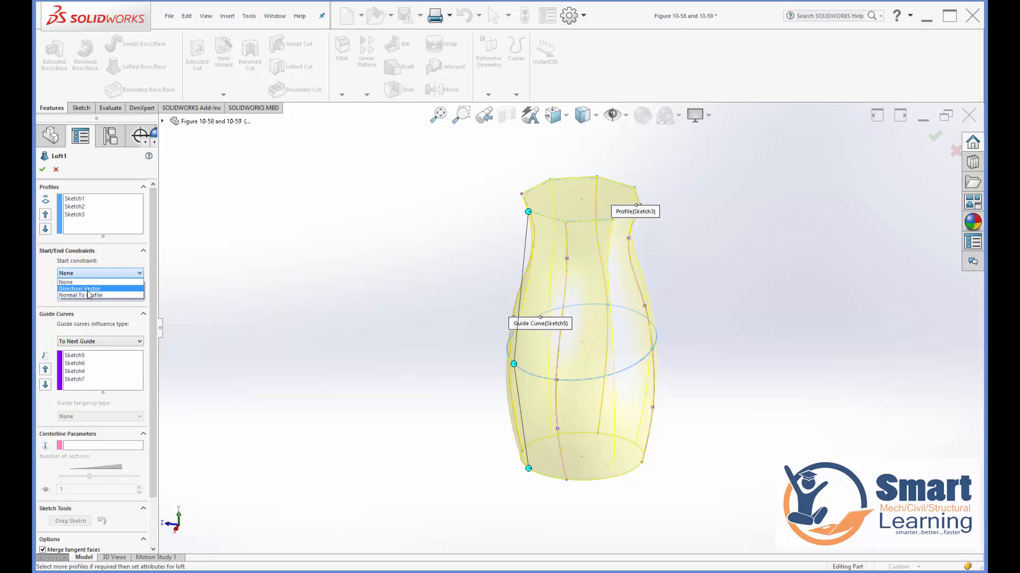
left_click(88, 296)
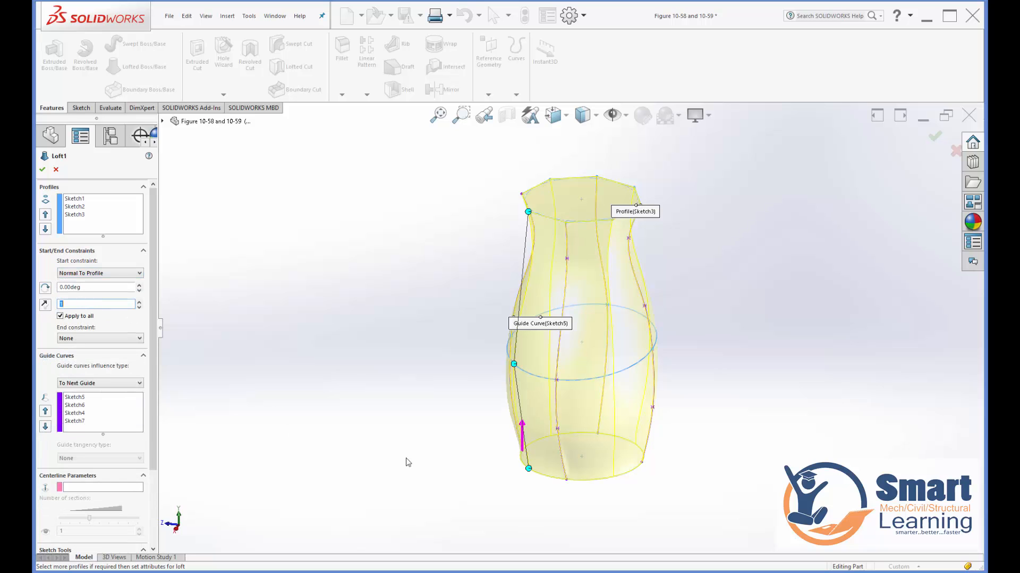
left_click(85, 339)
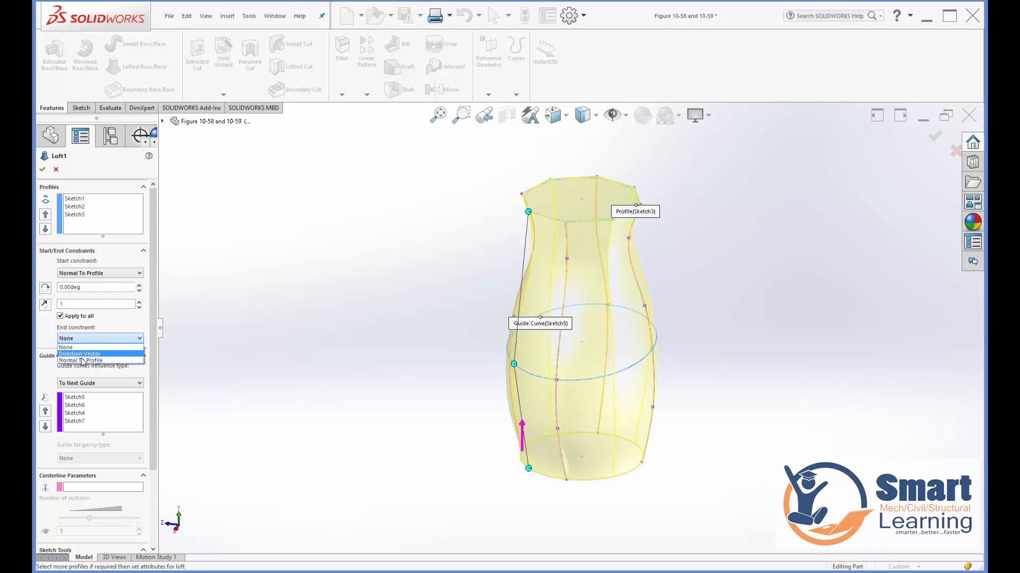
left_click(81, 361)
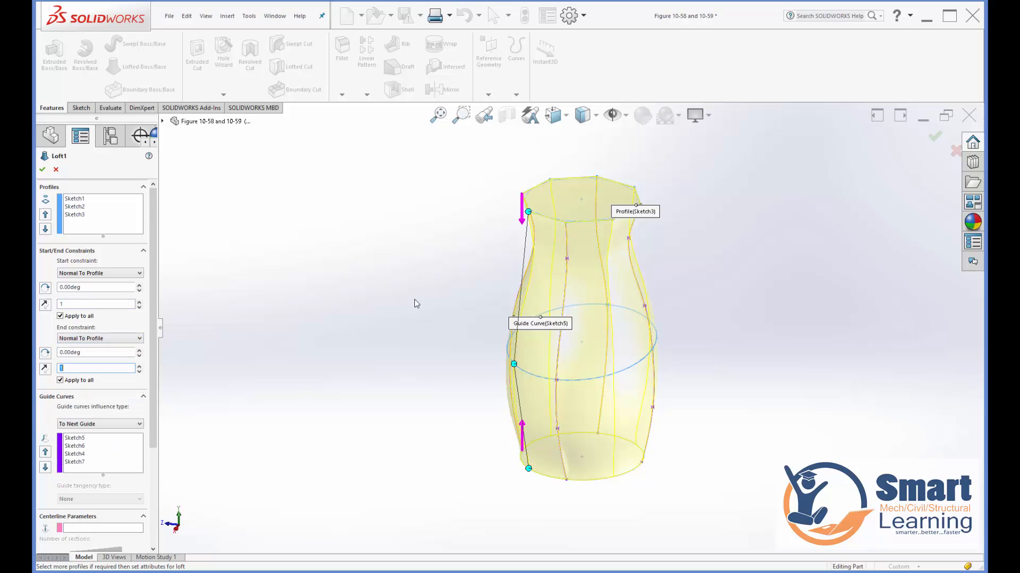
left_click(42, 170)
middle_click_drag(450, 398, 584, 329)
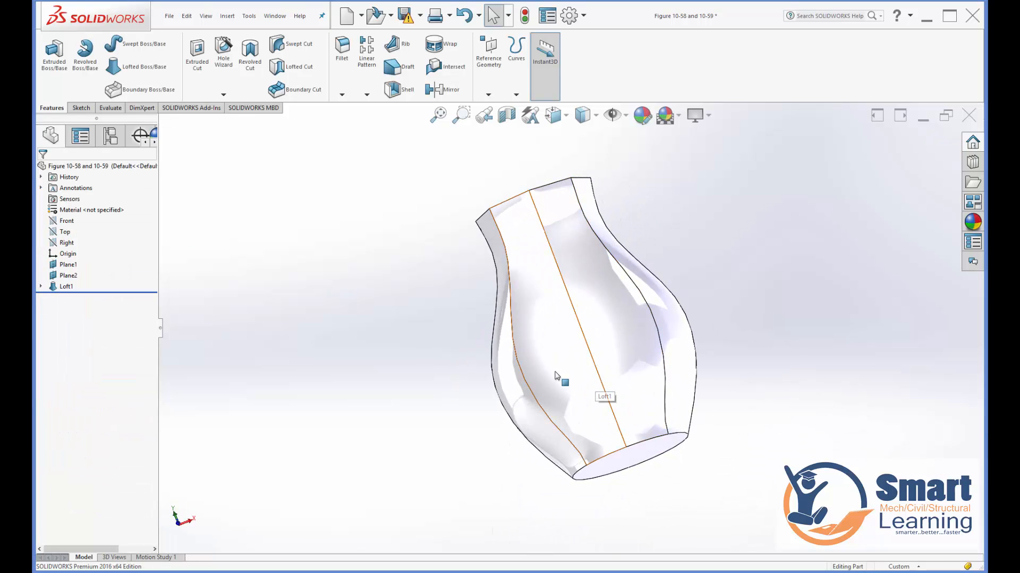
middle_click_drag(605, 393, 470, 507)
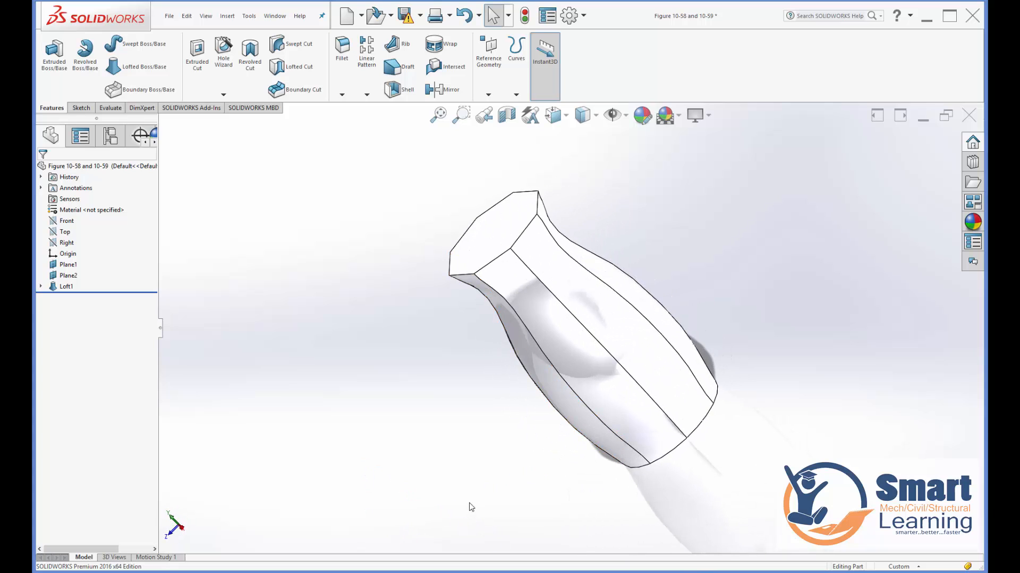
- Close the vase-shaped loft part without saving its changes
left_click(169, 15)
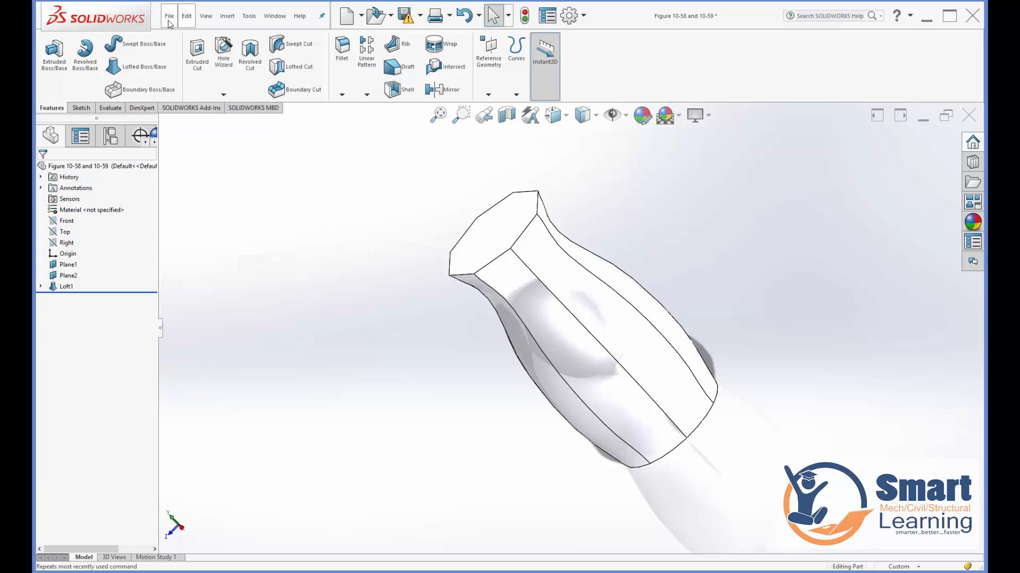
left_click(188, 74)
left_click(518, 311)
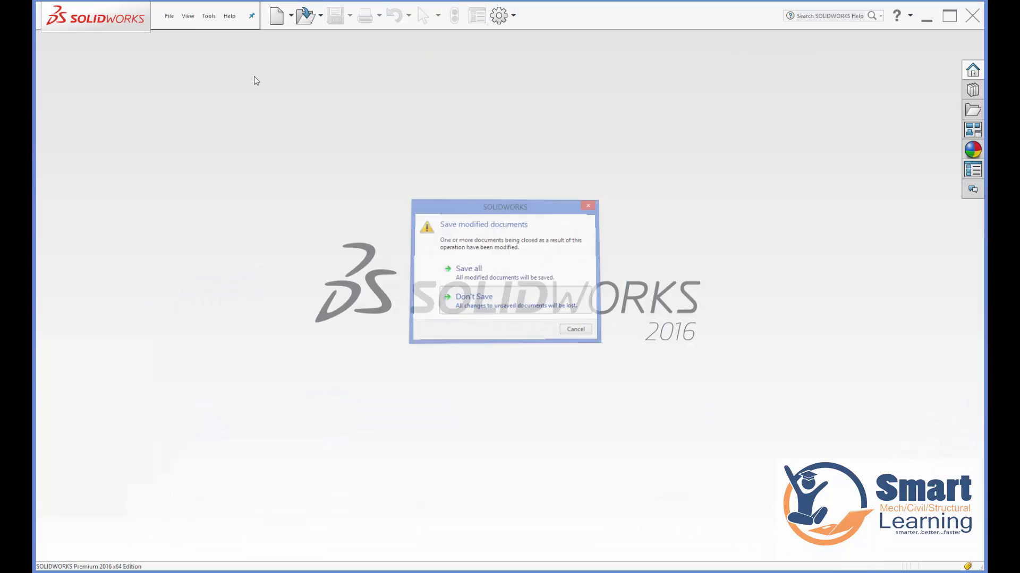
- Open the exercise part Figure 10-60 and 10-61
left_click(168, 15)
left_click(184, 46)
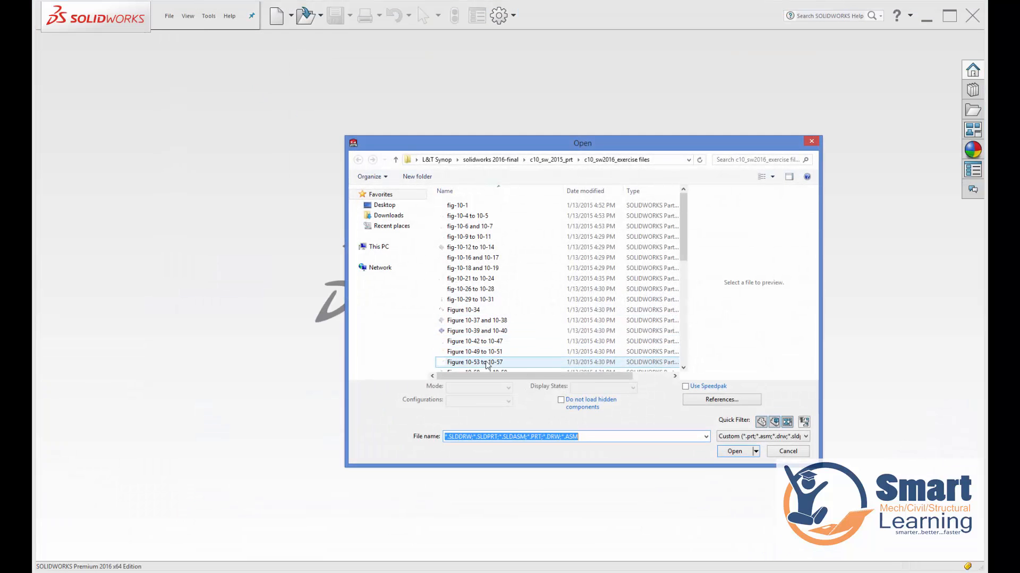
left_click(485, 363)
scroll(486, 364, "down", 3)
left_click(478, 316)
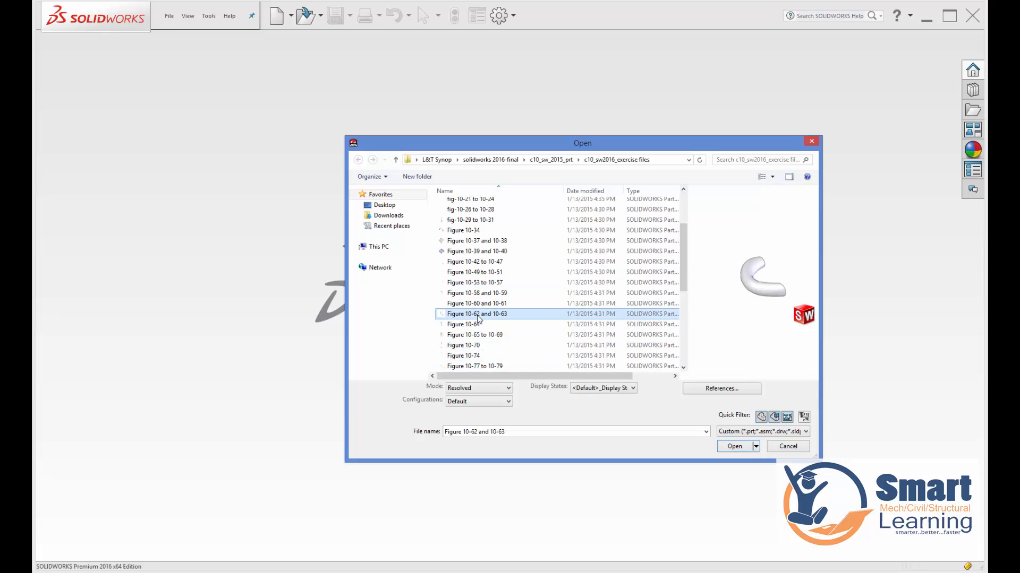
left_click(479, 305)
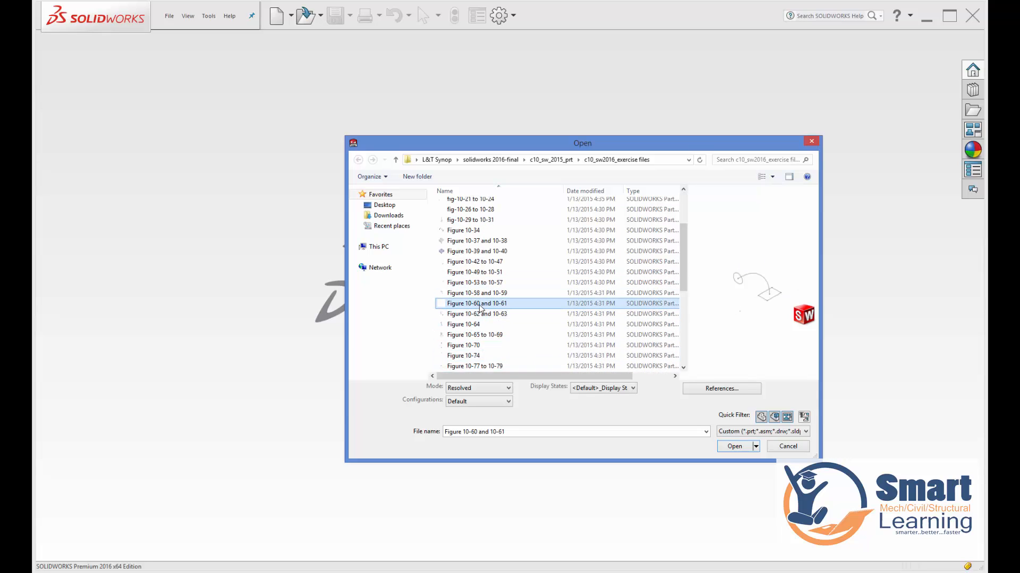
double_click(479, 305)
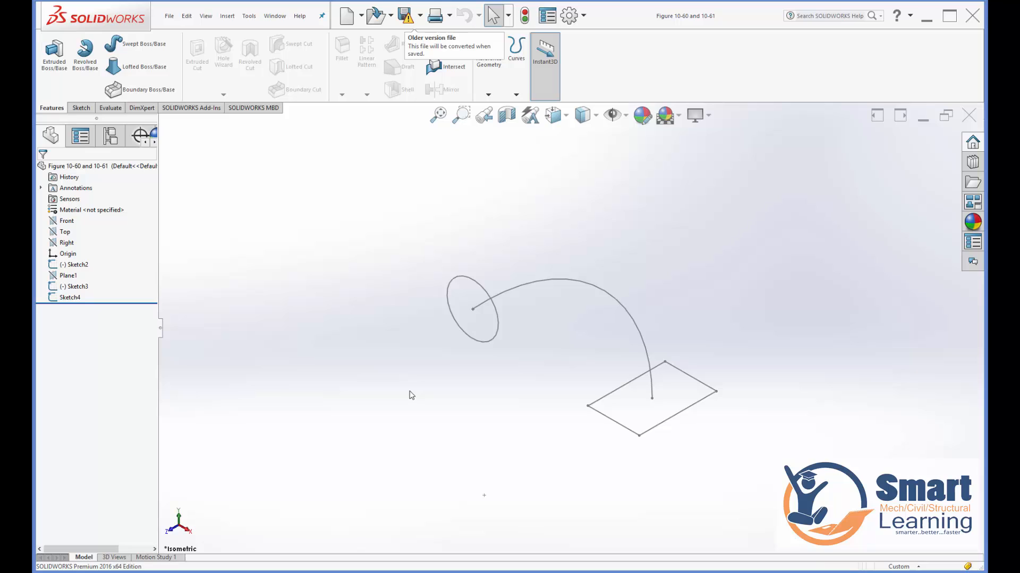
- Try to loft the rectangle Sketch2 to the circle Sketch3 with the arc Sketch4 as guide curve
left_click(140, 67)
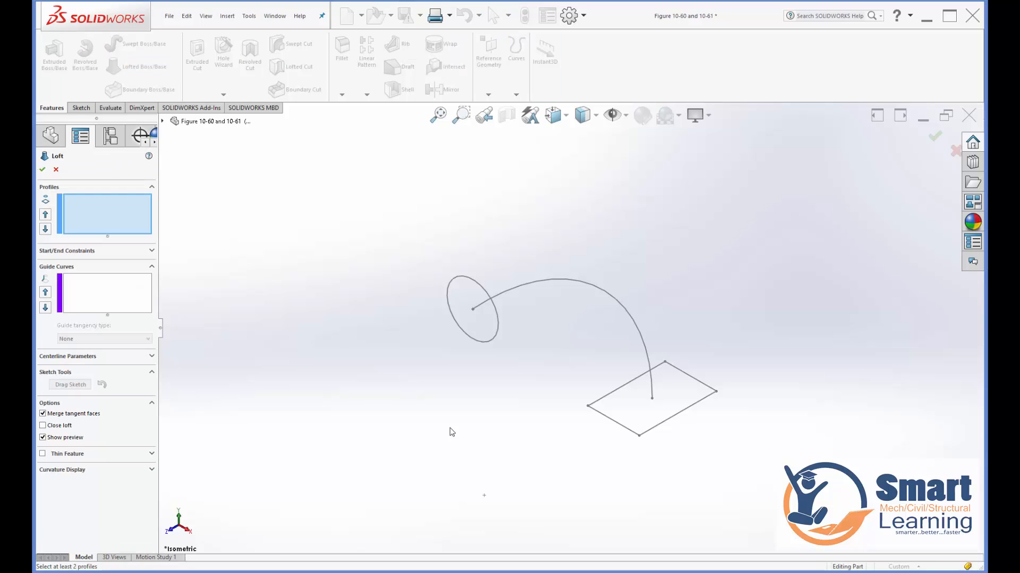
left_click(685, 412)
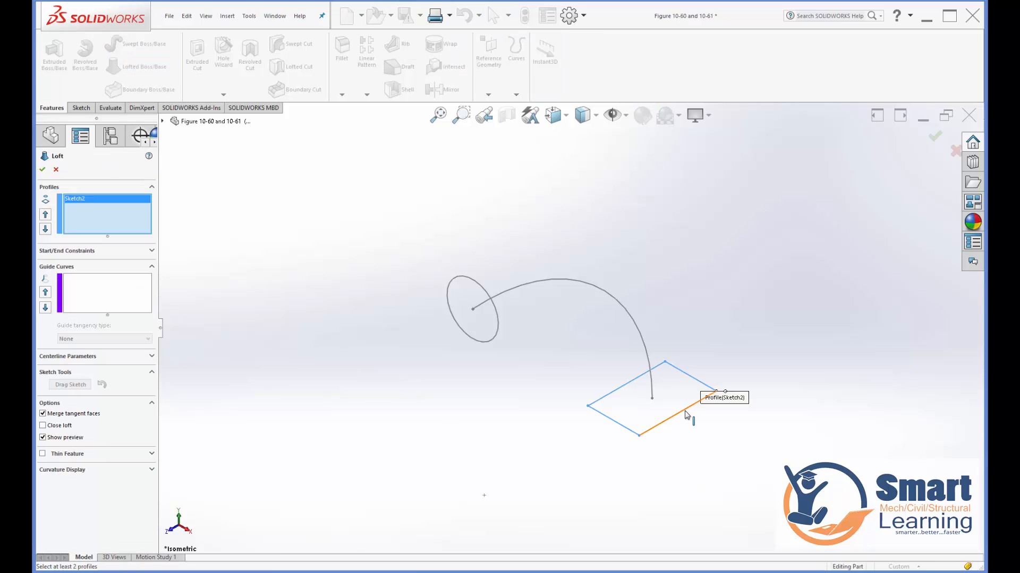
left_click(497, 335)
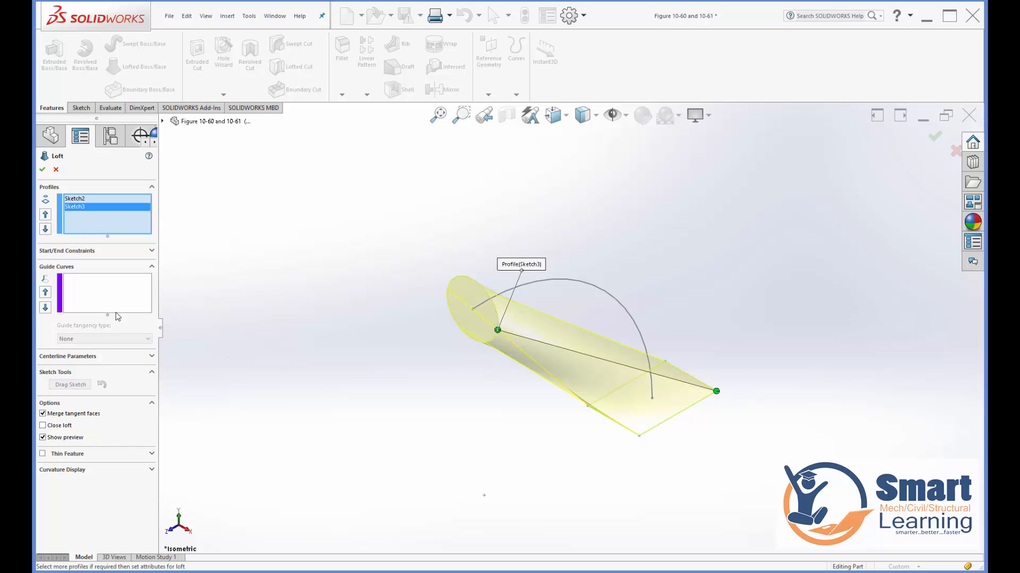
left_click(90, 302)
left_click(628, 316)
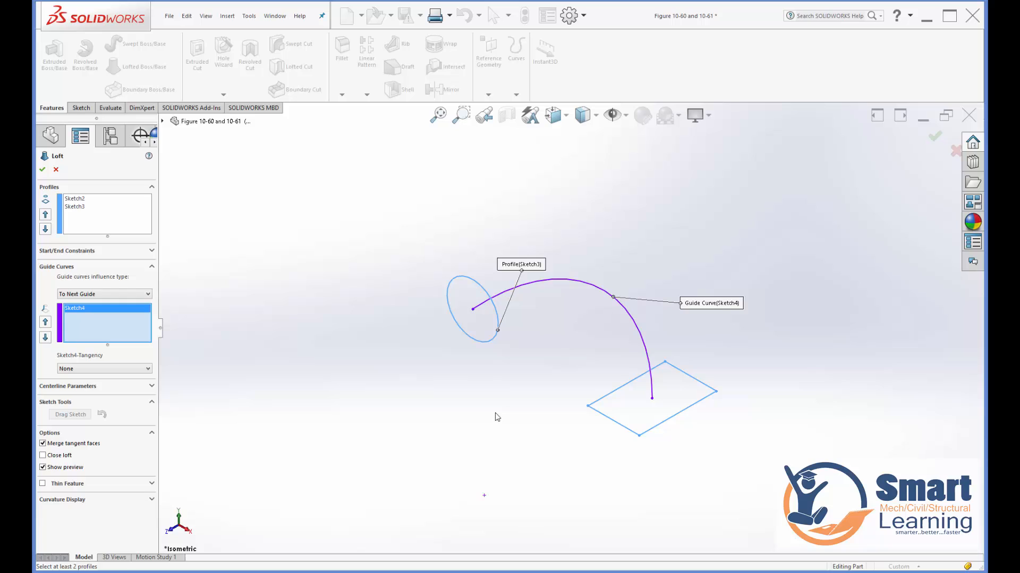
- Highlight both loft profiles, keep the guide curve tangency at None, and deselect and reselect the circle Sketch3
left_click(80, 199)
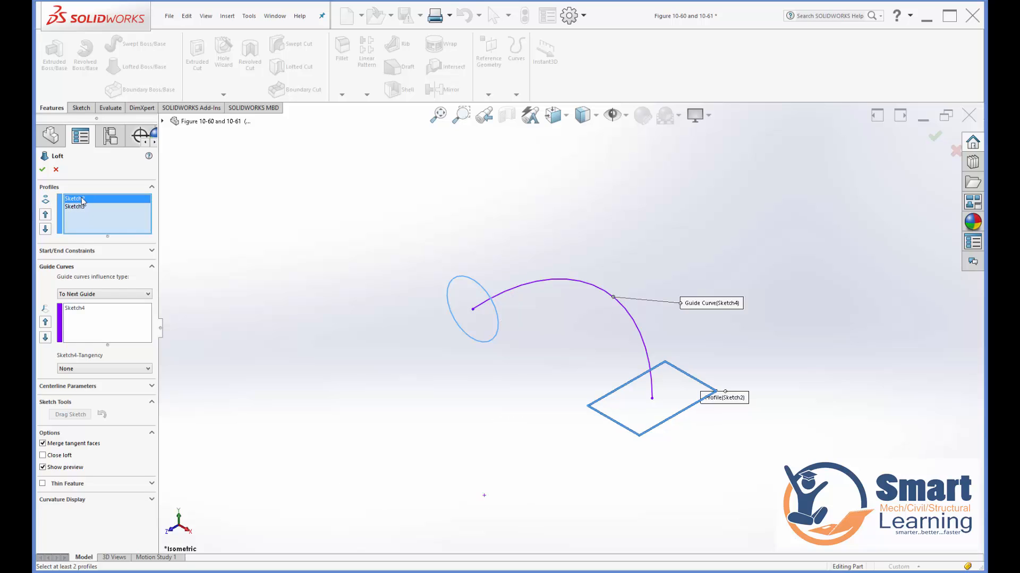
left_click(81, 207)
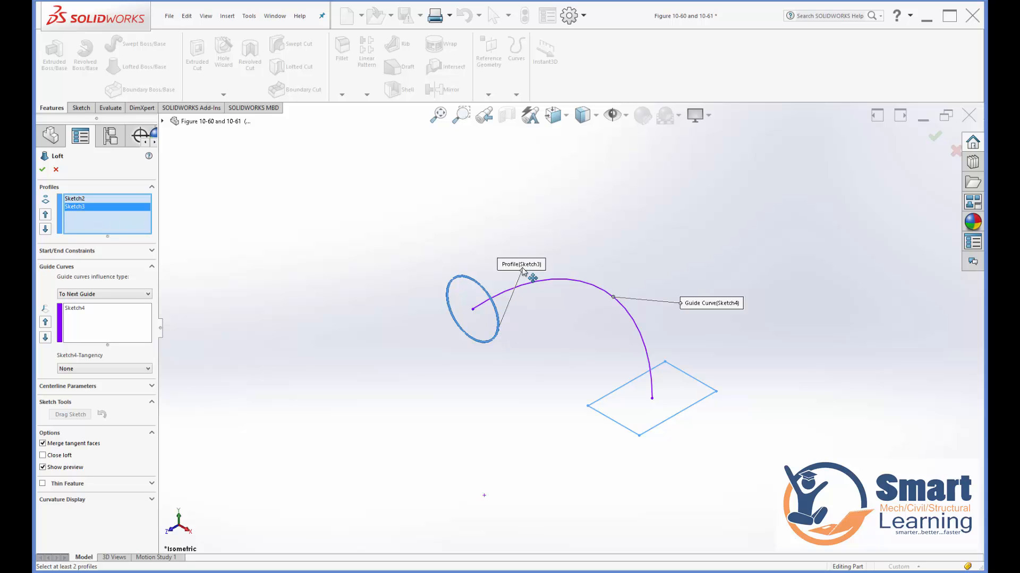
mouse_move(522, 273)
left_mouse_down()
mouse_move(523, 322)
mouse_move(424, 371)
left_mouse_up()
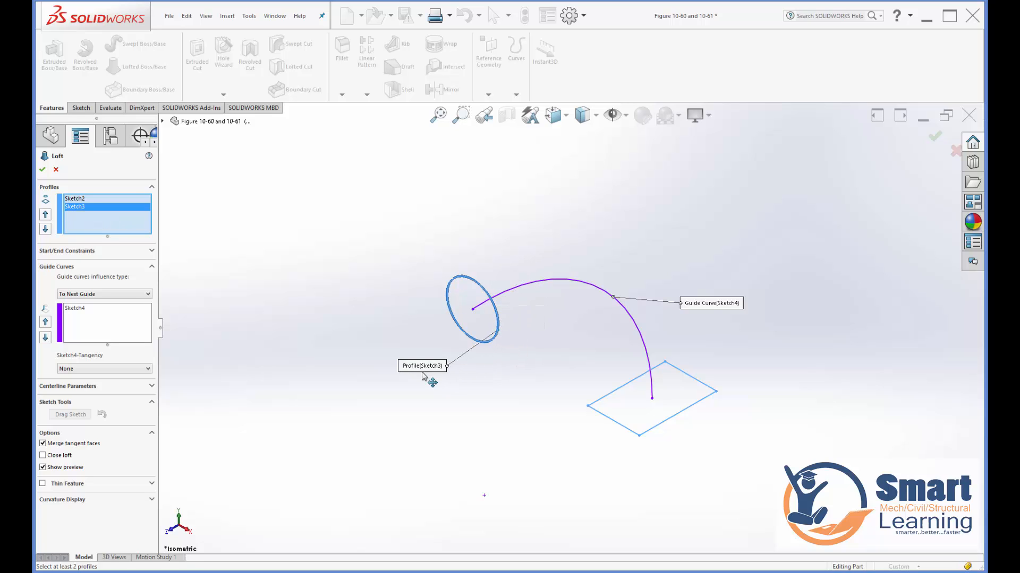
left_click(484, 344)
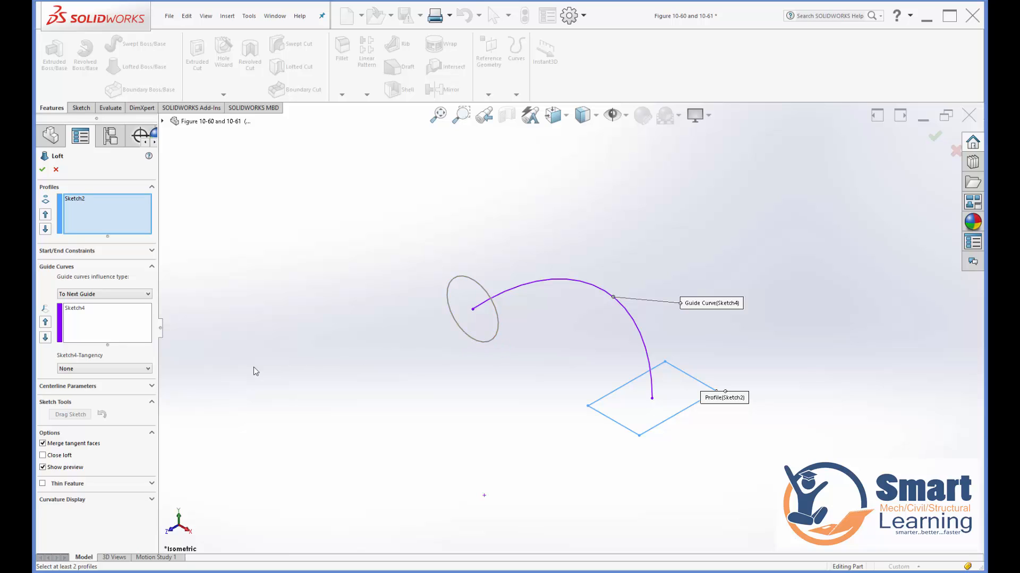
left_click(101, 372)
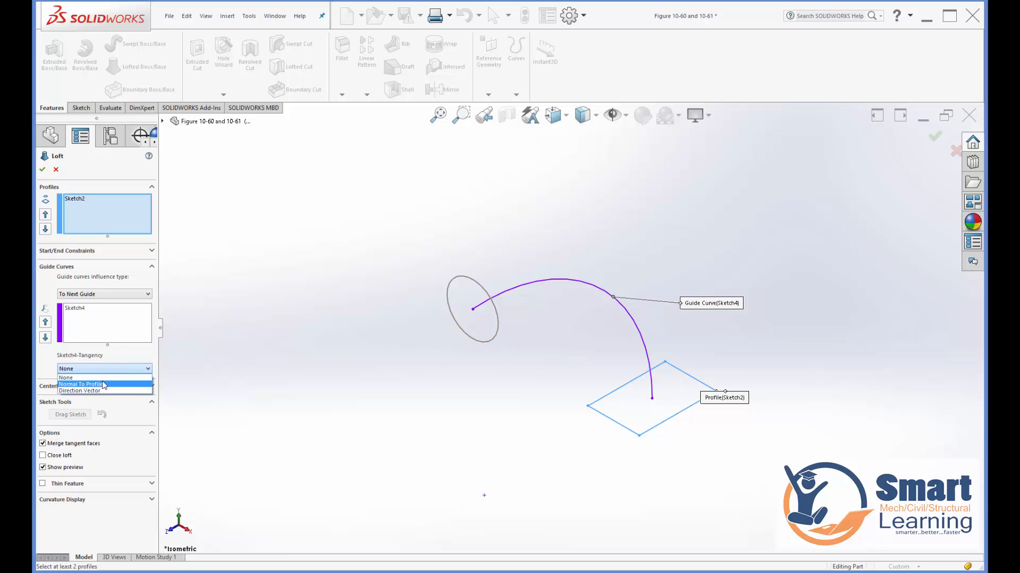
left_click(69, 377)
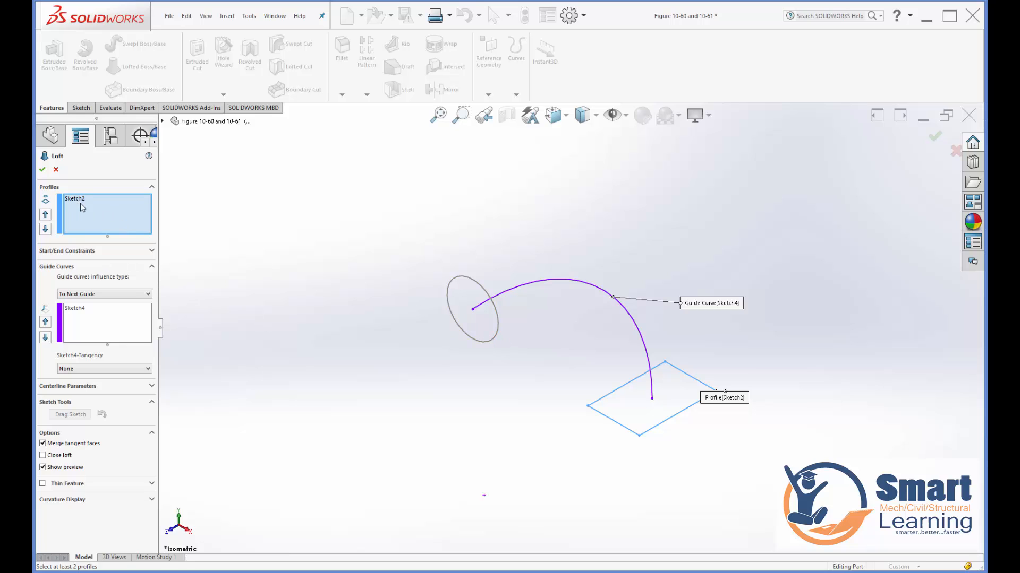
left_click(491, 339)
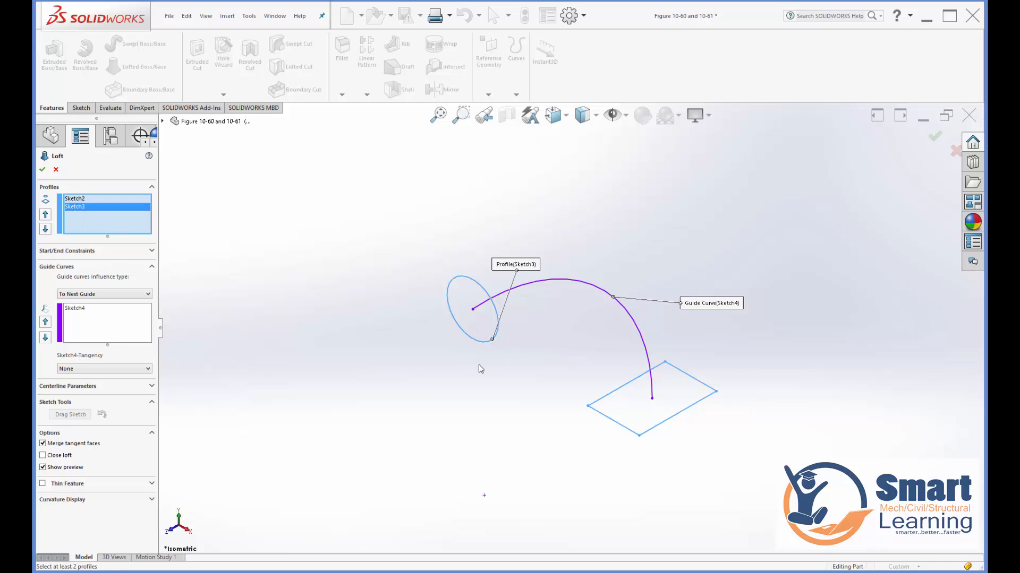
- Highlight the guide curve Sketch4 and cancel the loft
left_click(83, 309)
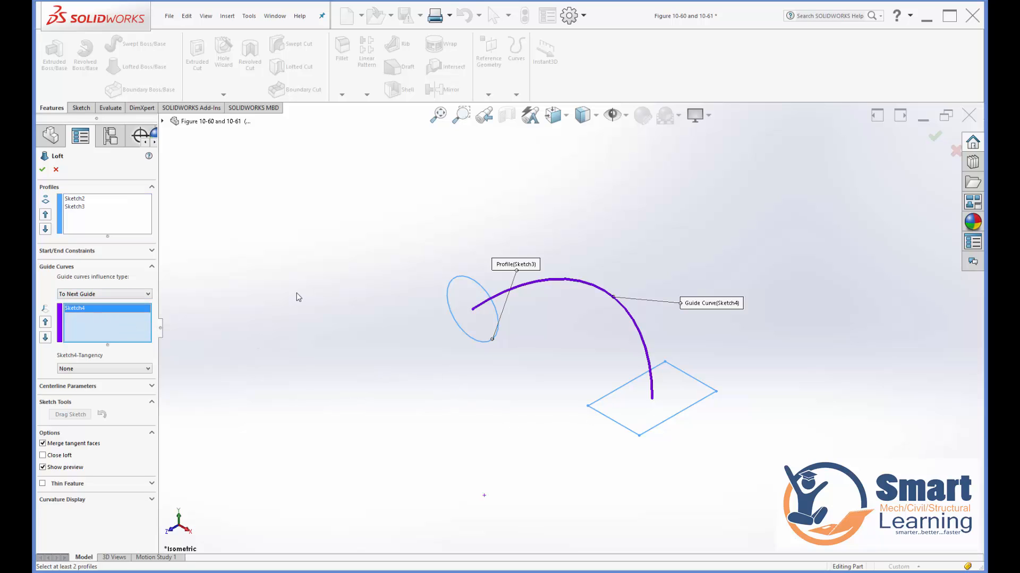
left_click(46, 229)
left_click(56, 169)
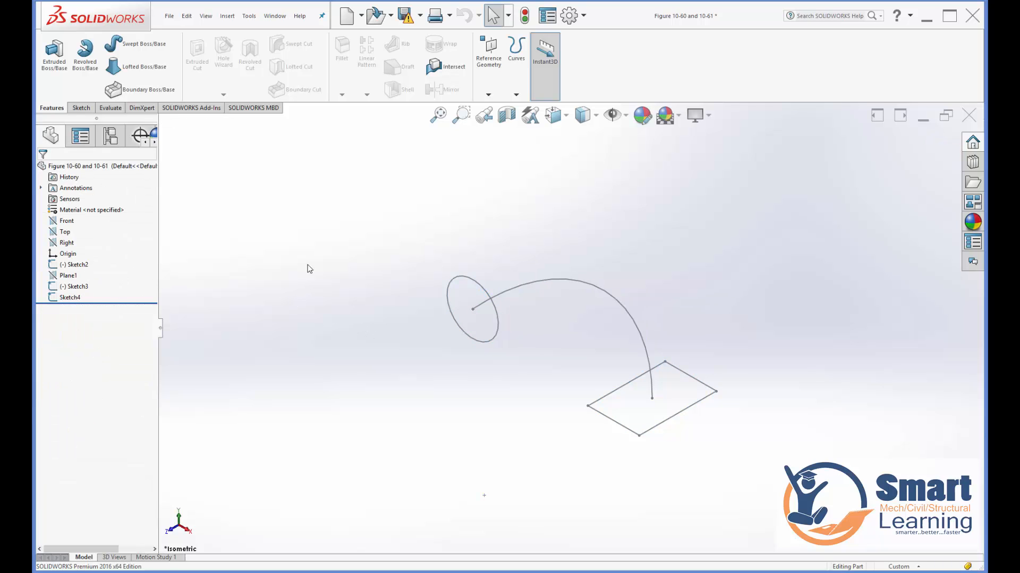
- Start a new loft from the circle Sketch3 to the rectangle Sketch2 with the arc Sketch4 as guide curve
left_click(135, 66)
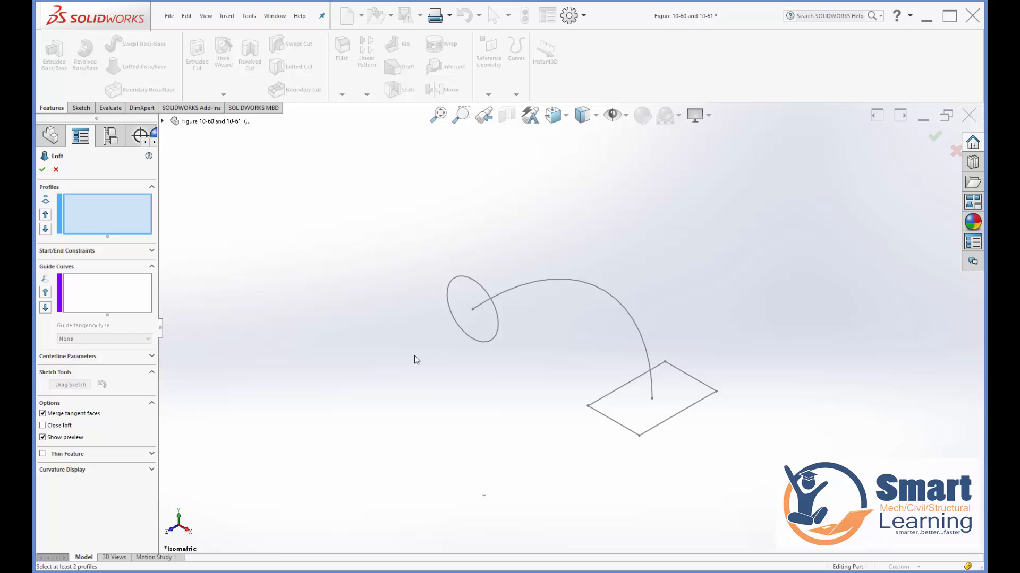
left_click(499, 333)
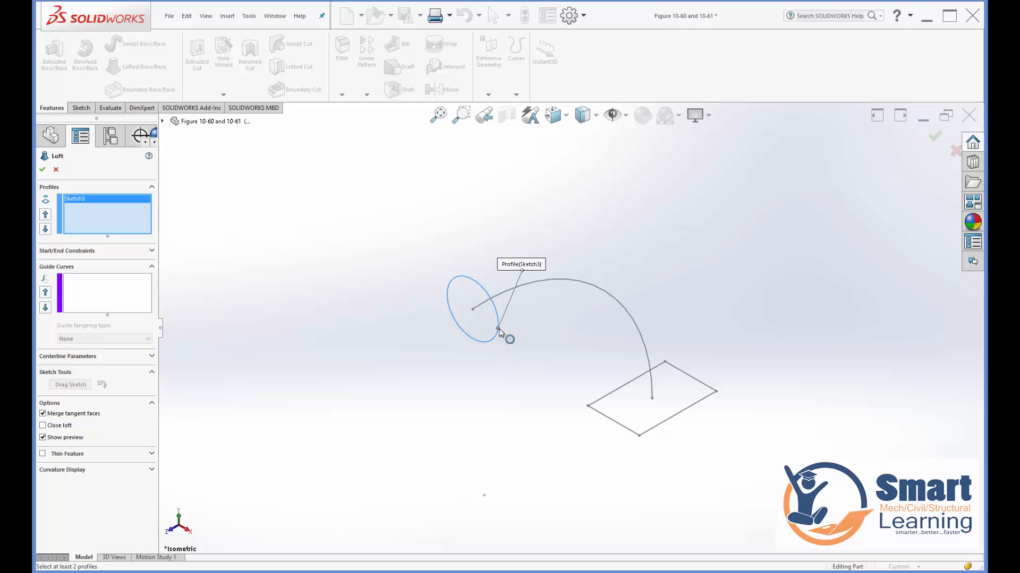
left_click(663, 423)
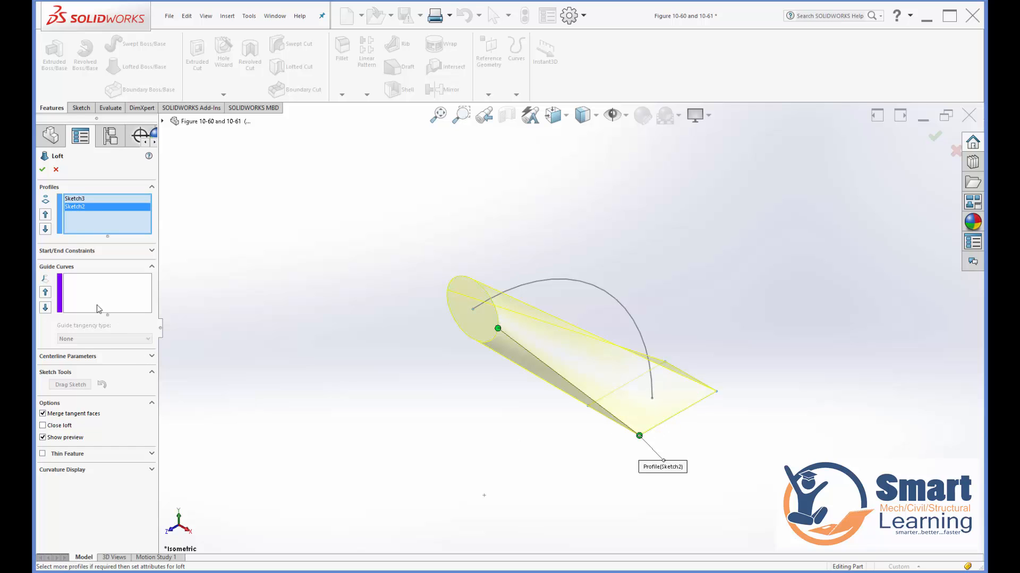
left_click(111, 296)
left_click(621, 302)
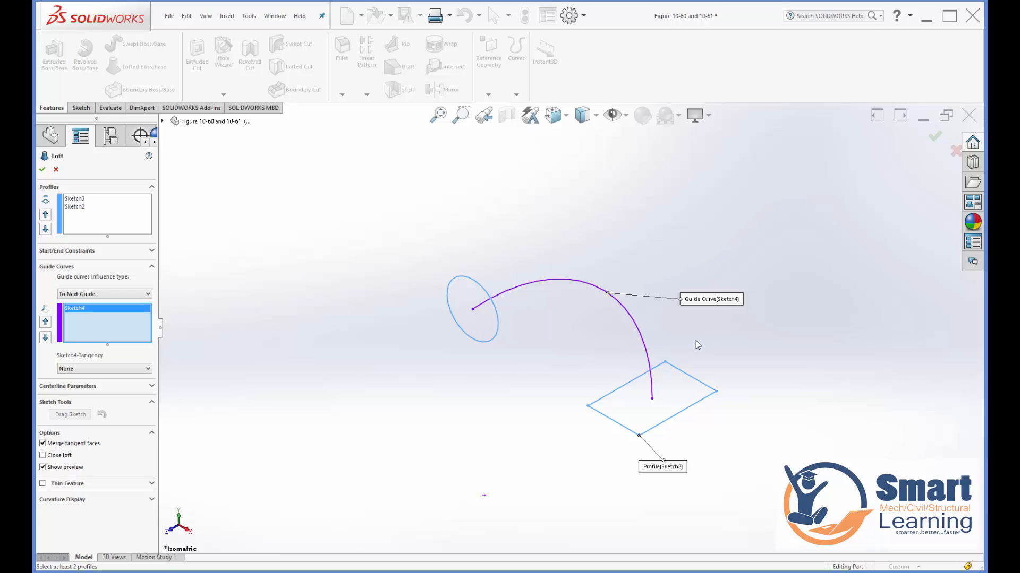
- Compare the guide curve influence types To Next Sharp, Global, To Next Guide and To Next Edge on the loft
left_click(91, 296)
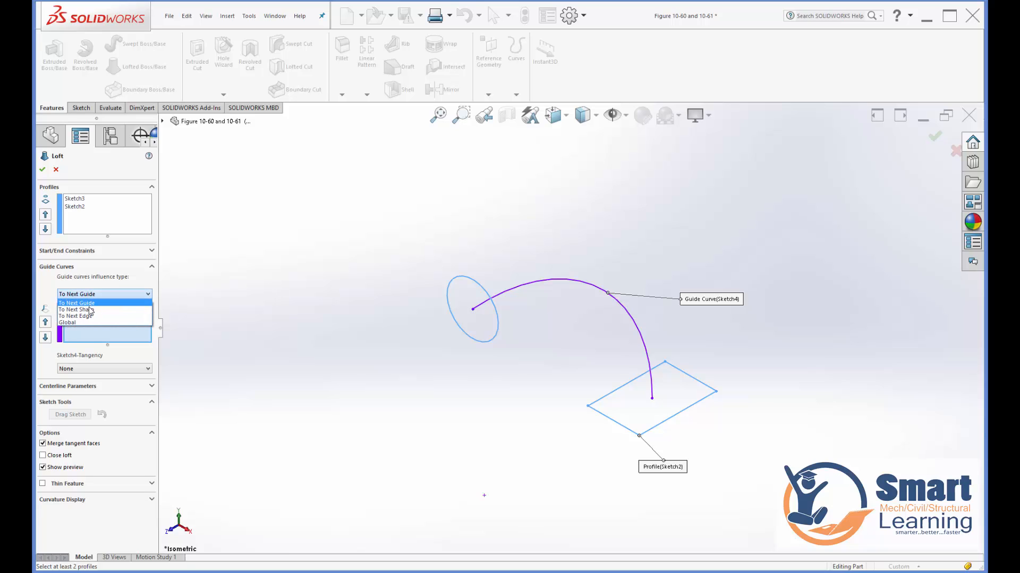
left_click(90, 310)
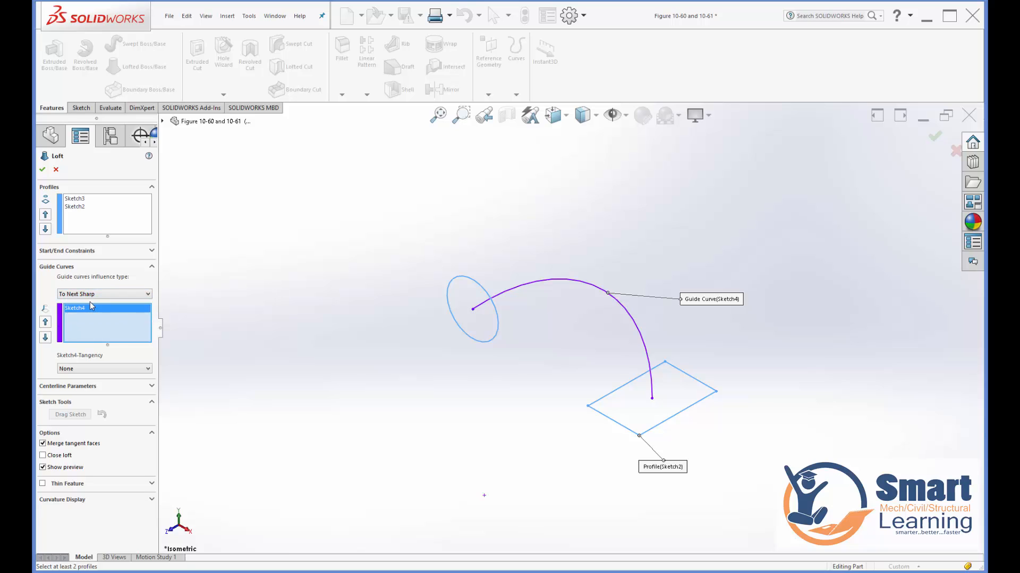
left_click(91, 295)
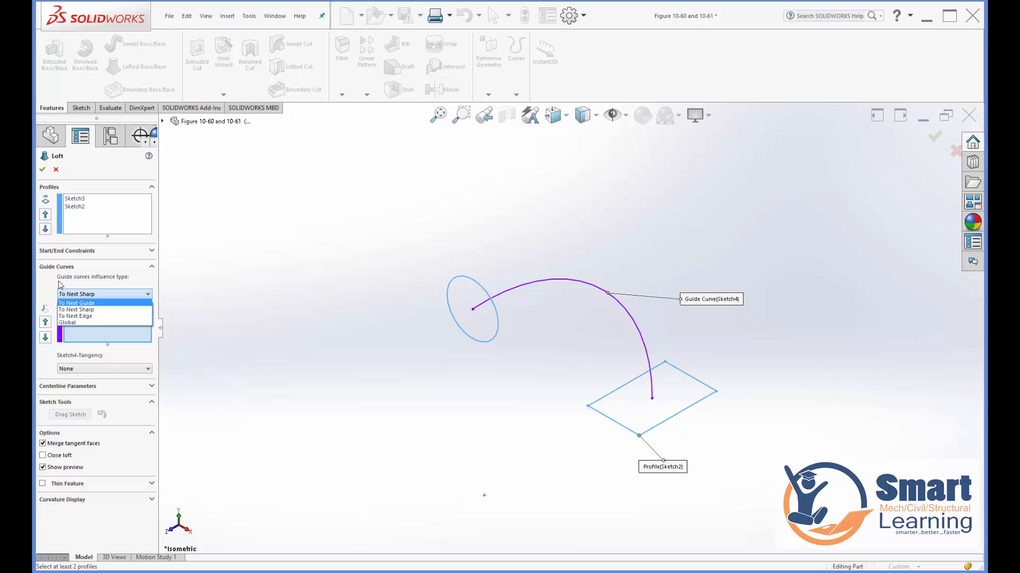
left_click(72, 322)
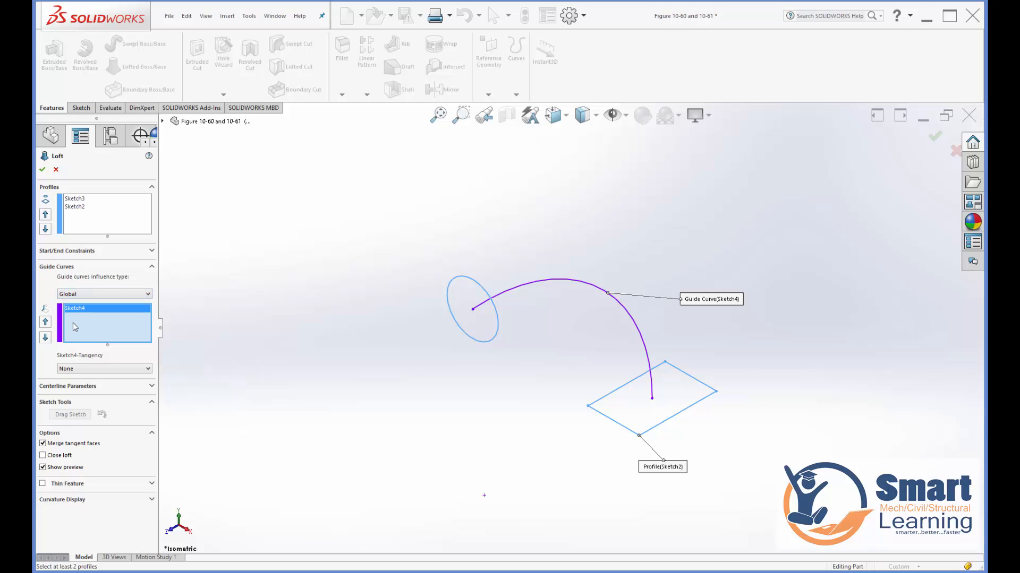
left_click(81, 296)
left_click(77, 304)
left_click(78, 295)
left_click(75, 309)
left_click(85, 295)
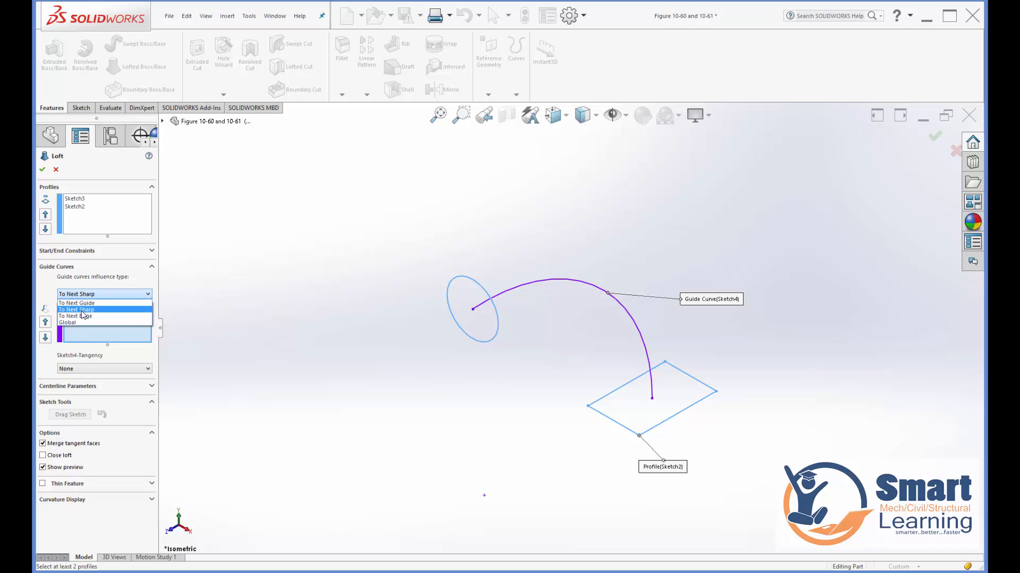
left_click(81, 309)
left_click(85, 295)
left_click(80, 316)
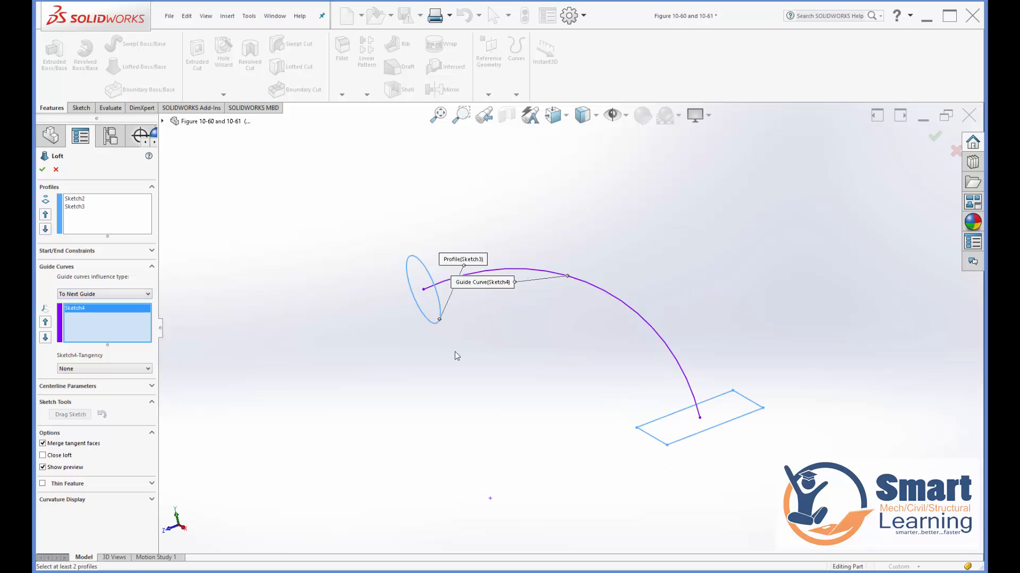
- Try the To Next Sharp guide curve influence and set the influence type to Global
middle_click_drag(499, 396, 479, 391)
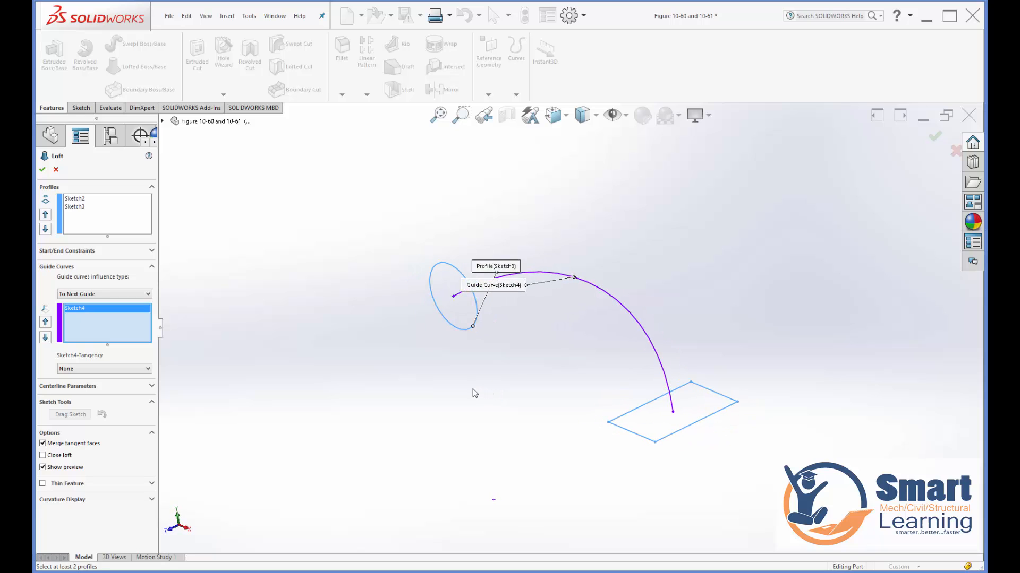
left_click(83, 297)
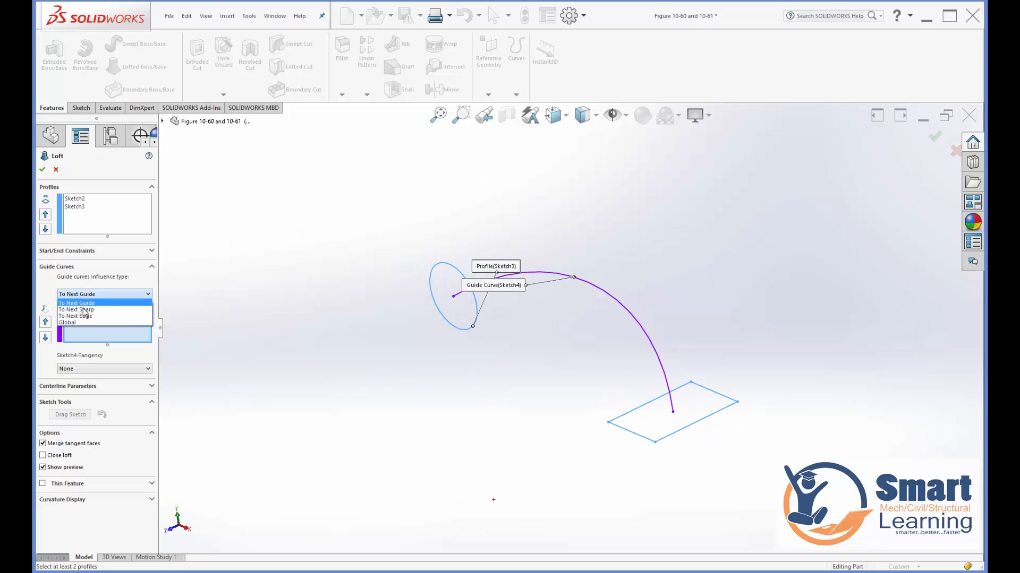
left_click(84, 313)
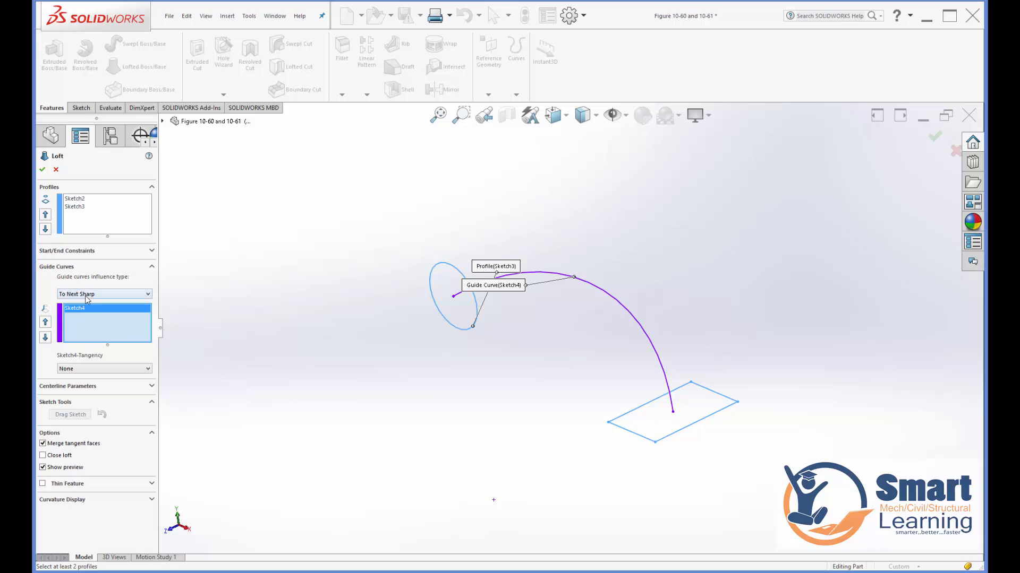
left_click(85, 295)
left_click(81, 321)
- Remove the arc Sketch4 from the loft's guide curves and set it as the loft's centerline
left_click(152, 386)
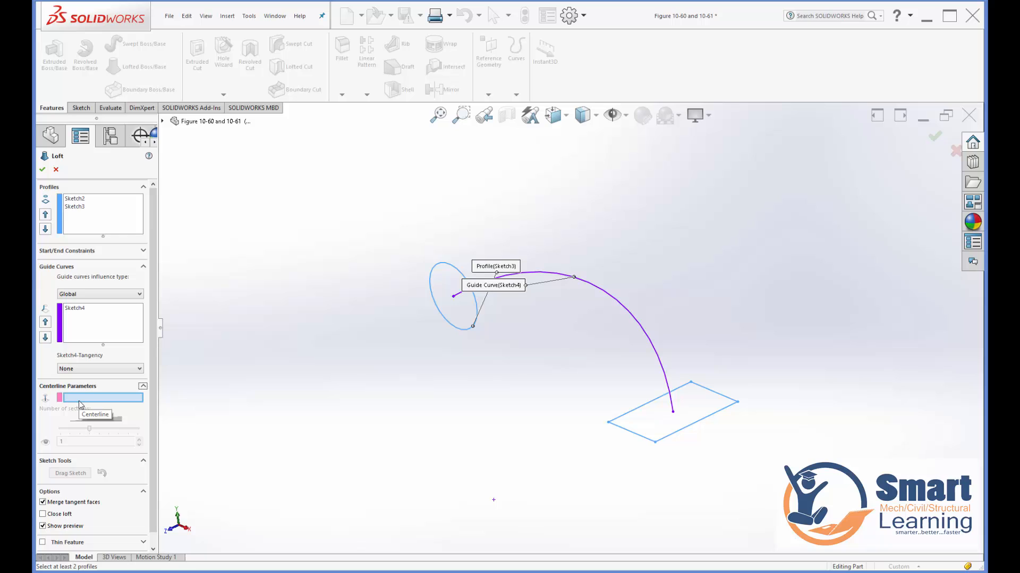
left_click(78, 317)
right_click(76, 309)
left_click(104, 330)
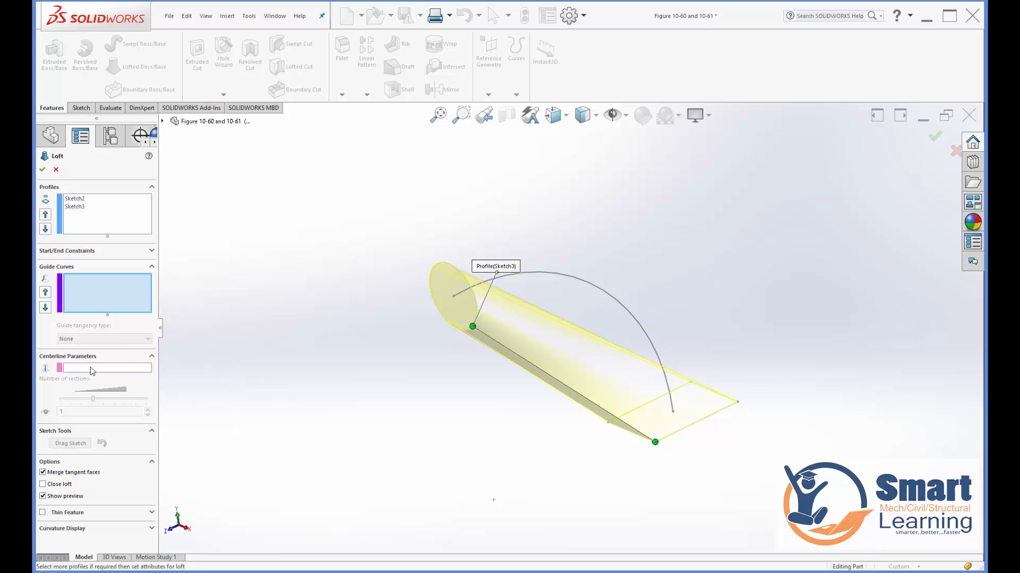
left_click(614, 299)
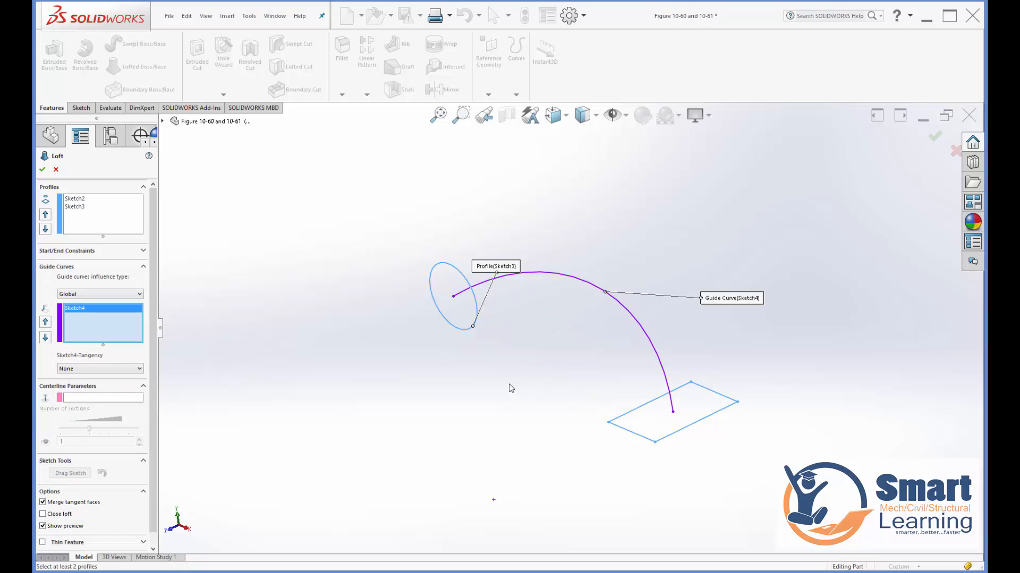
middle_click_drag(515, 378, 521, 373)
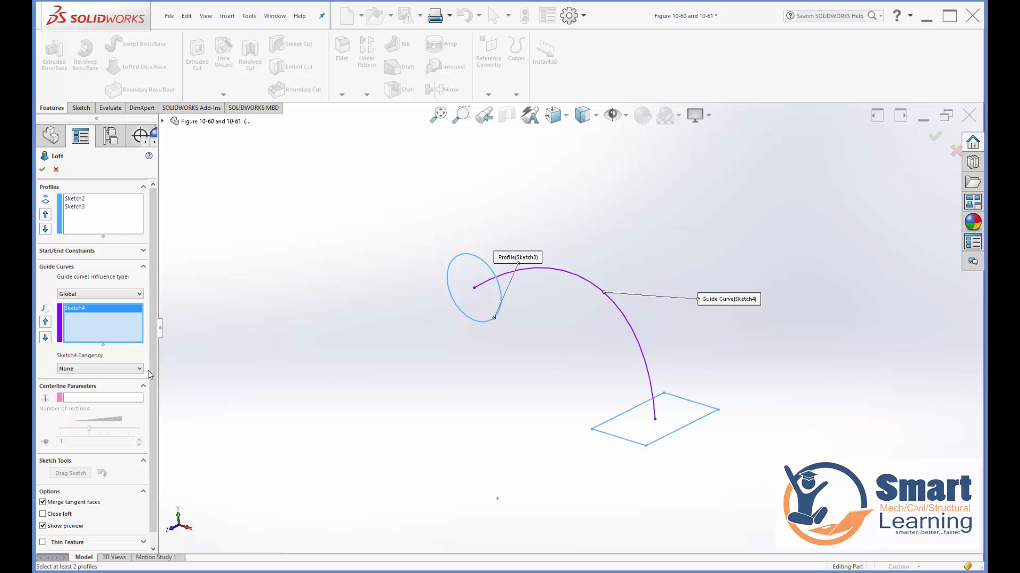
right_click(78, 309)
left_click(109, 329)
left_click(74, 369)
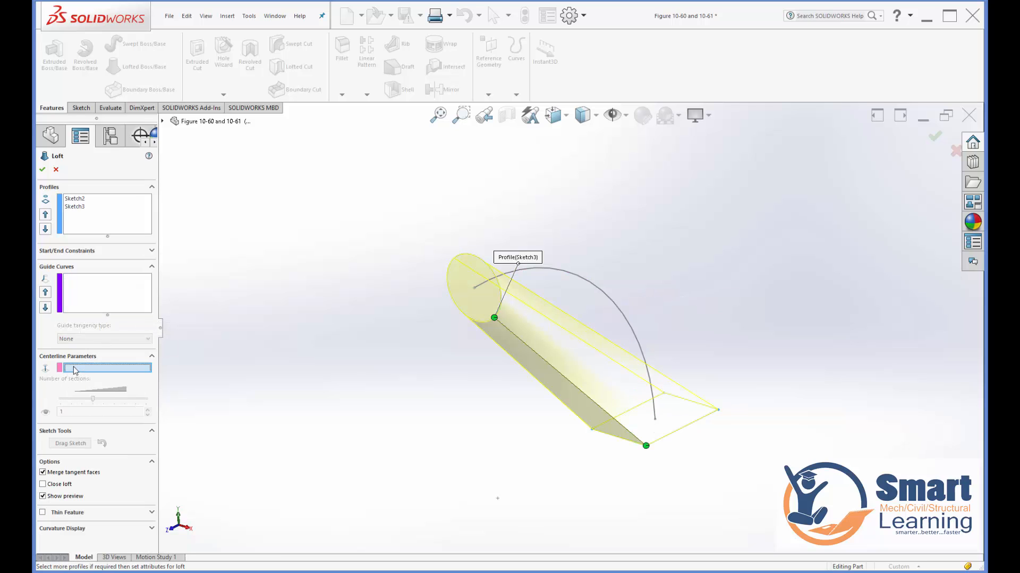
left_click(579, 276)
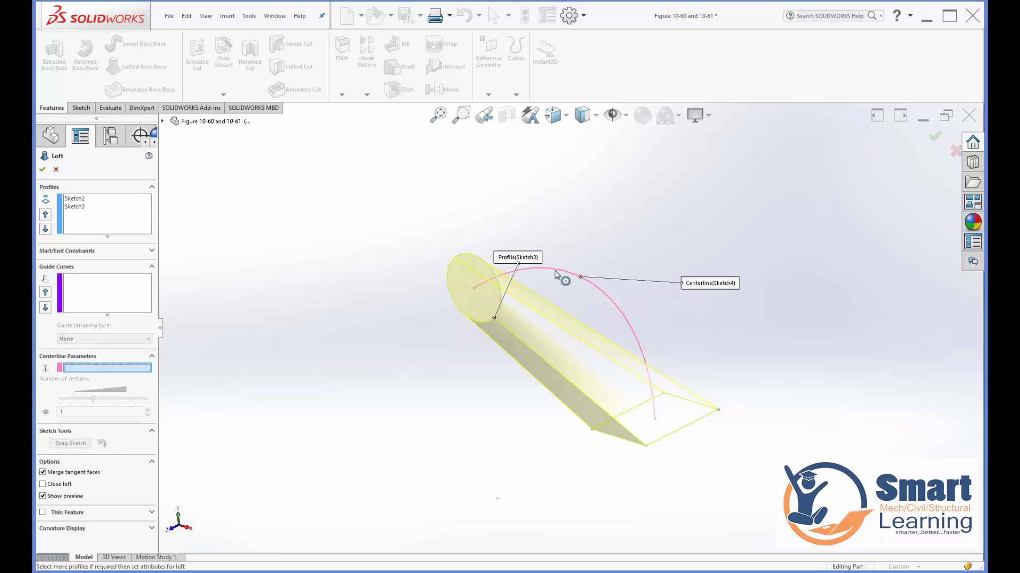
mouse_move(443, 425)
middle_mouse_down()
mouse_move(425, 378)
mouse_move(419, 428)
mouse_move(432, 423)
middle_mouse_up()
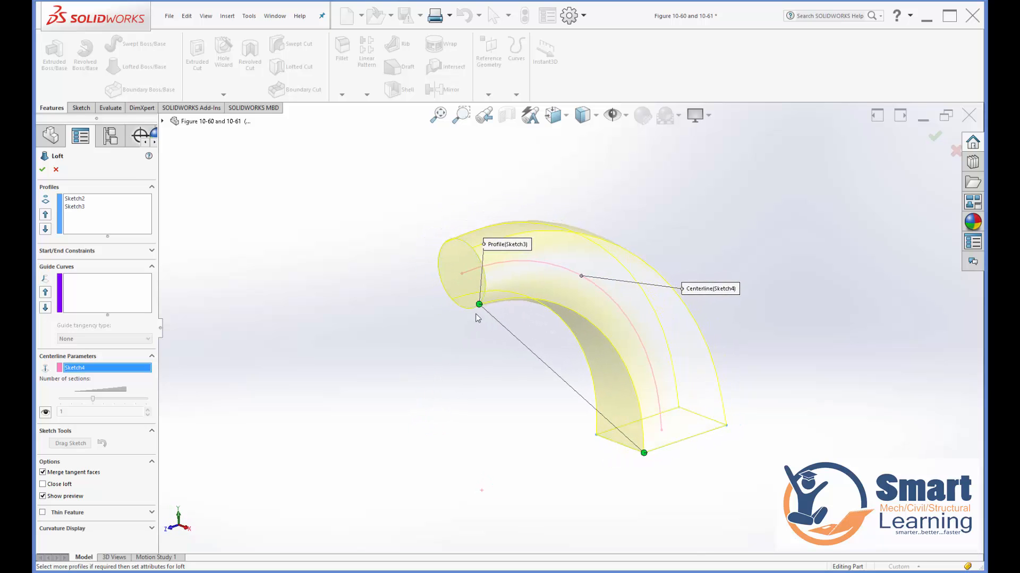
- Adjust the connector point on the circular profile and accept the centerline loft
mouse_move(480, 305)
left_mouse_down()
mouse_move(483, 267)
mouse_move(480, 303)
left_mouse_up()
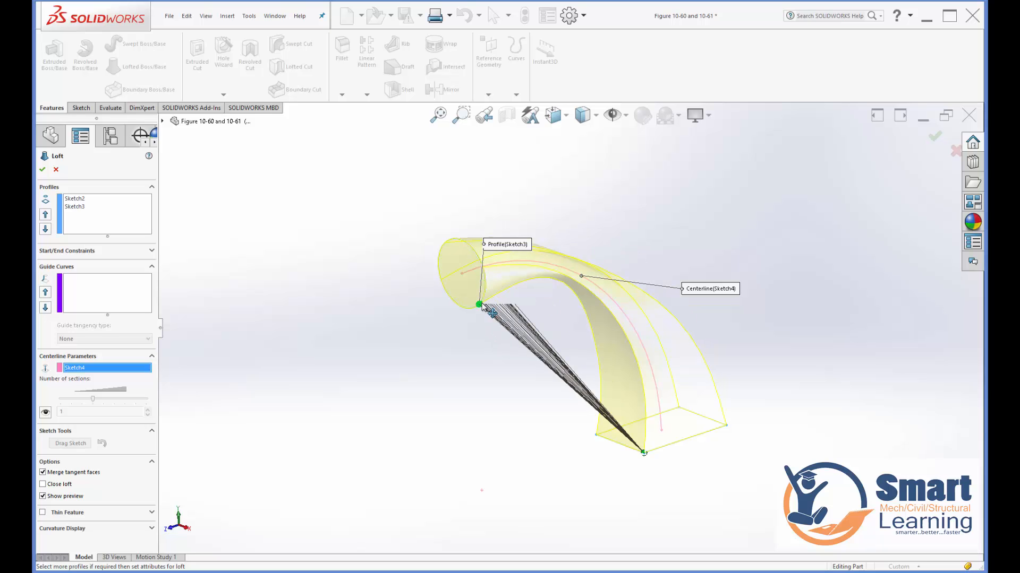
middle_click_drag(480, 358, 447, 371)
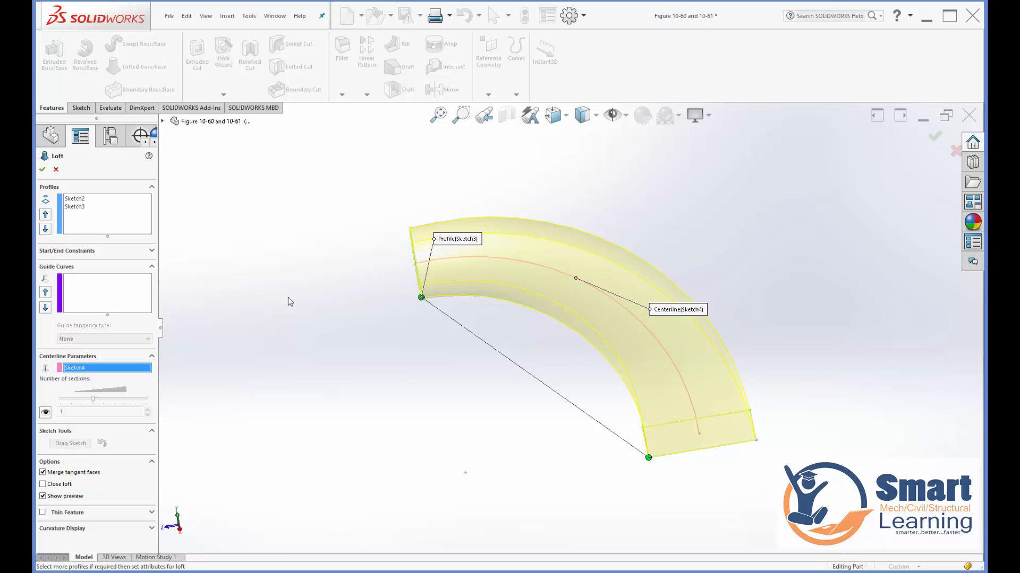
left_click(41, 170)
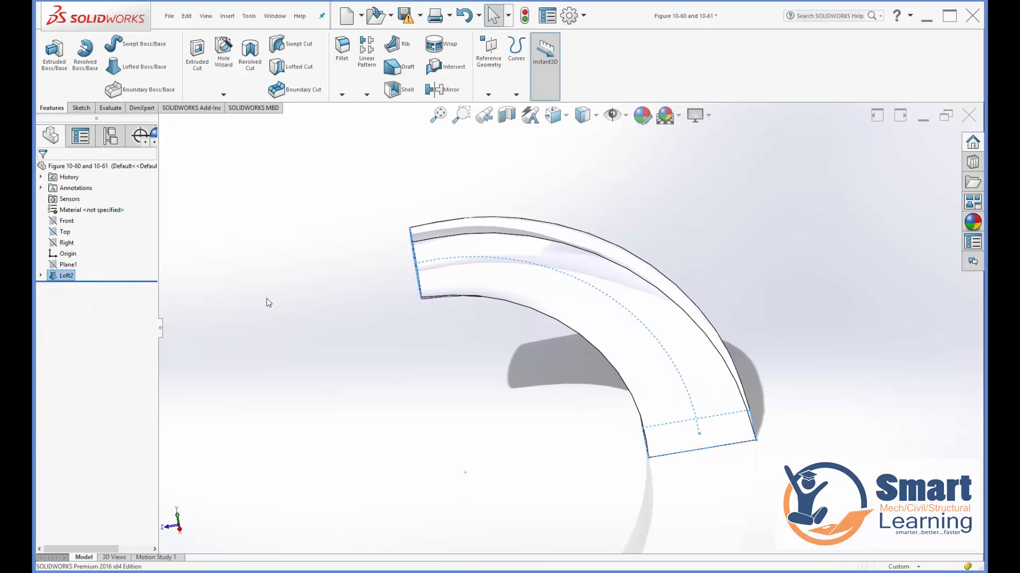
middle_click_drag(266, 298, 419, 356)
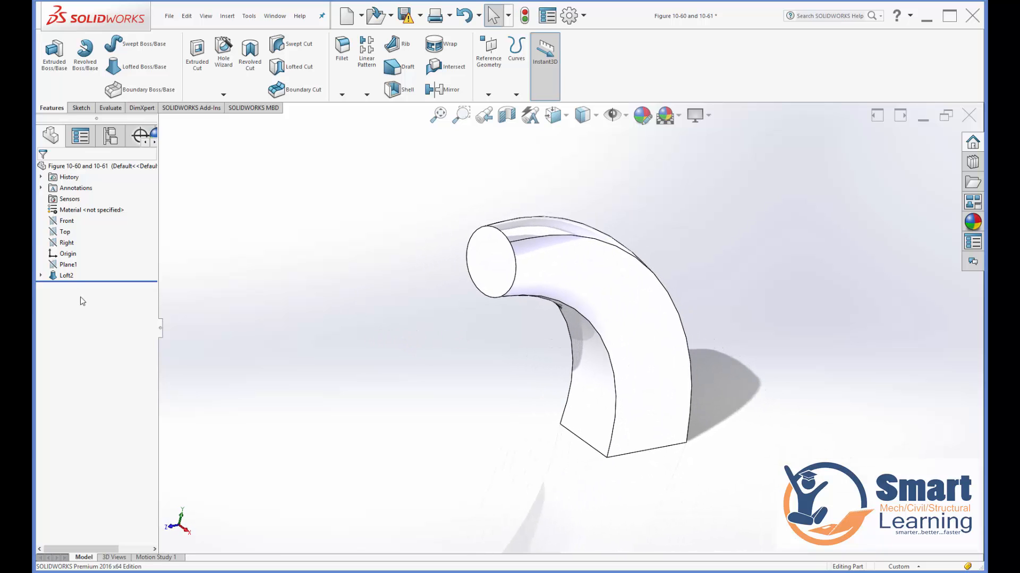
- Edit the centerline loft, toggle the Close loft option on and off, and accept the loft with it off
right_click(67, 276)
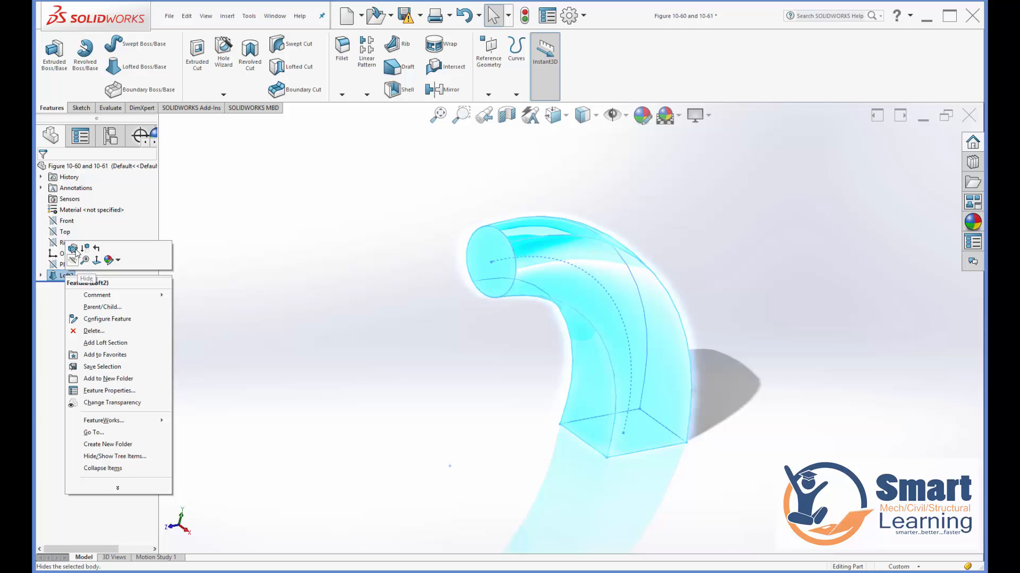
left_click(79, 253)
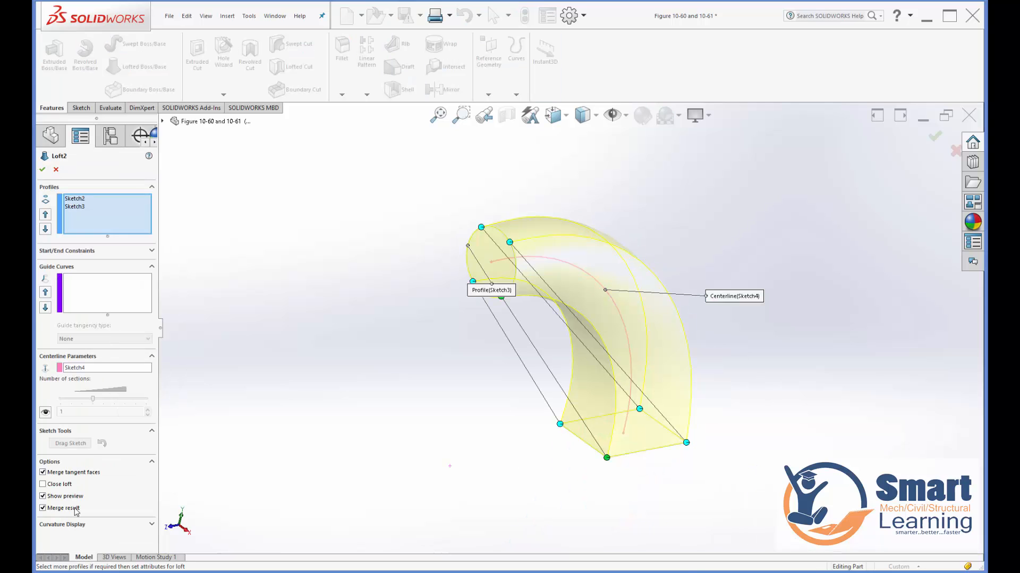
left_click(59, 486)
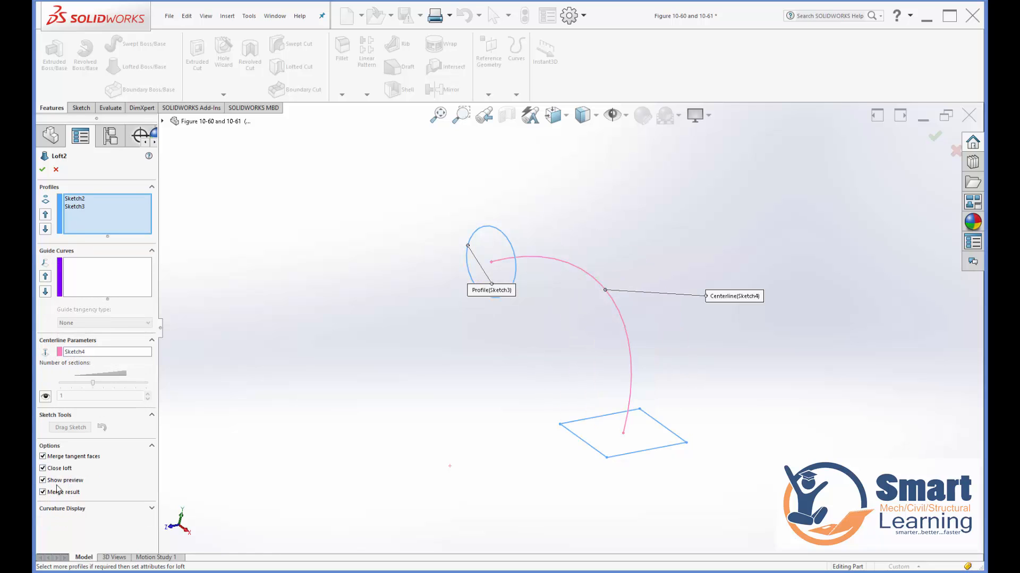
left_click(58, 471)
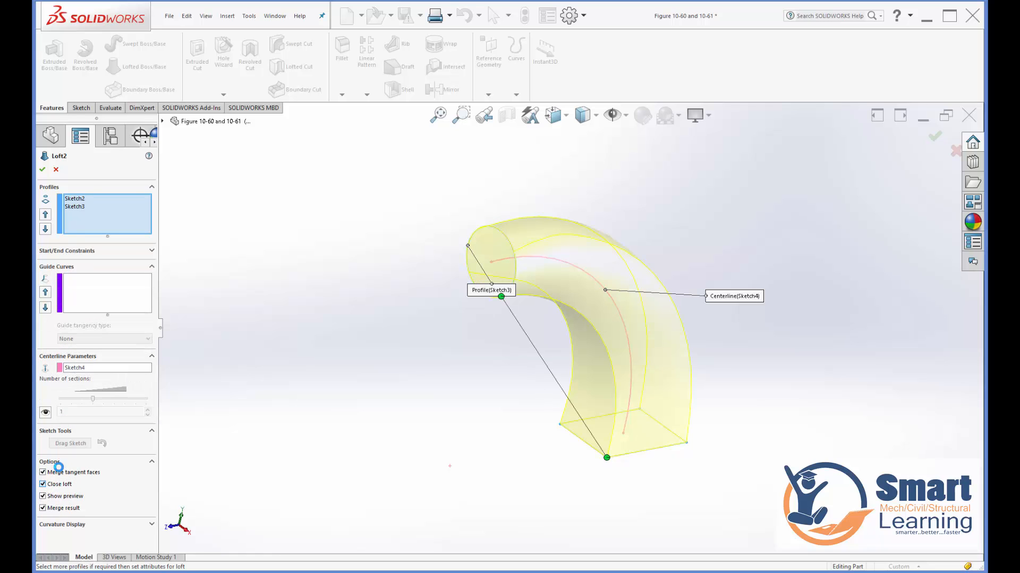
left_click(53, 485)
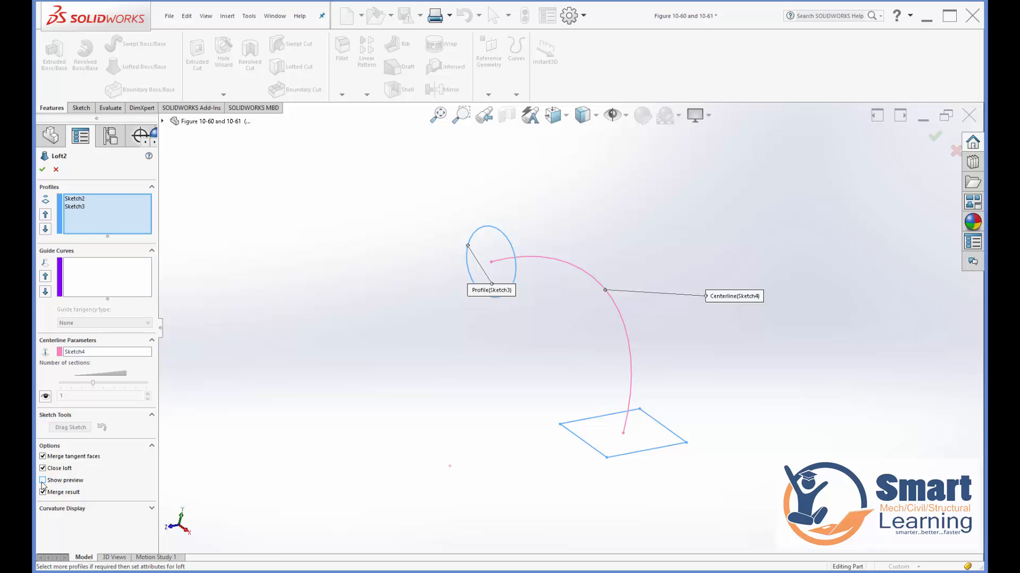
left_click(43, 469)
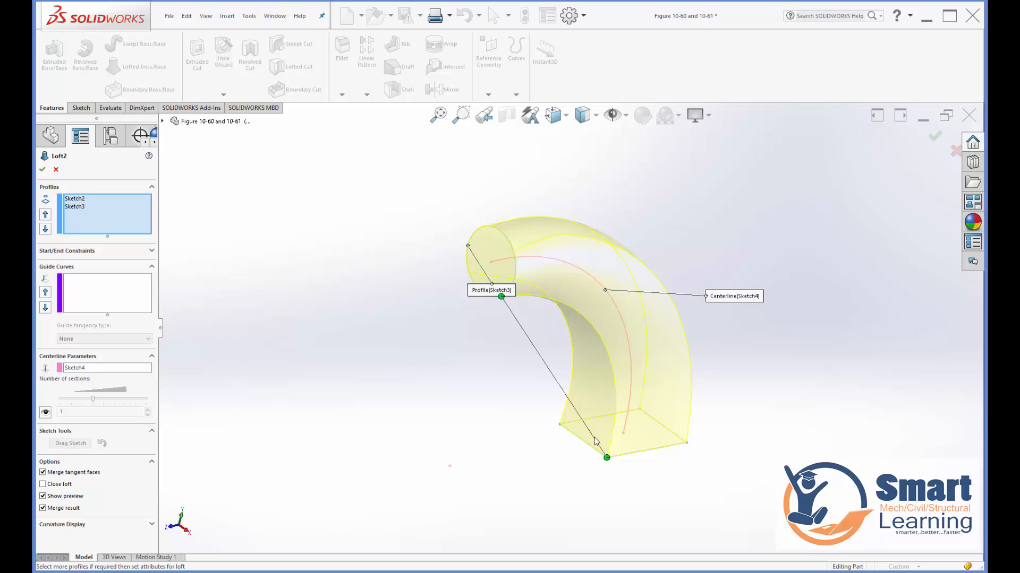
middle_click_drag(564, 458, 505, 384)
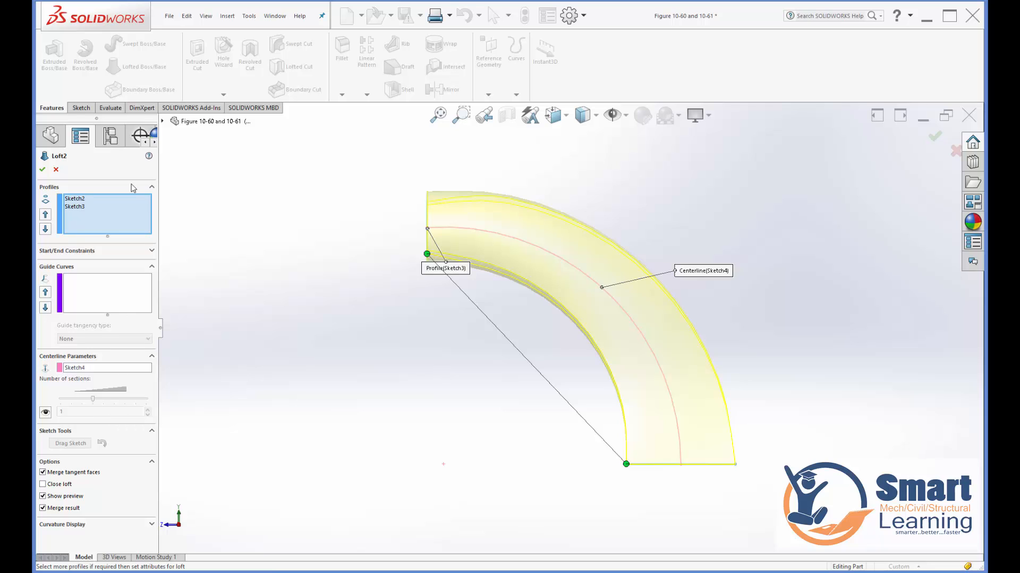
left_click(42, 170)
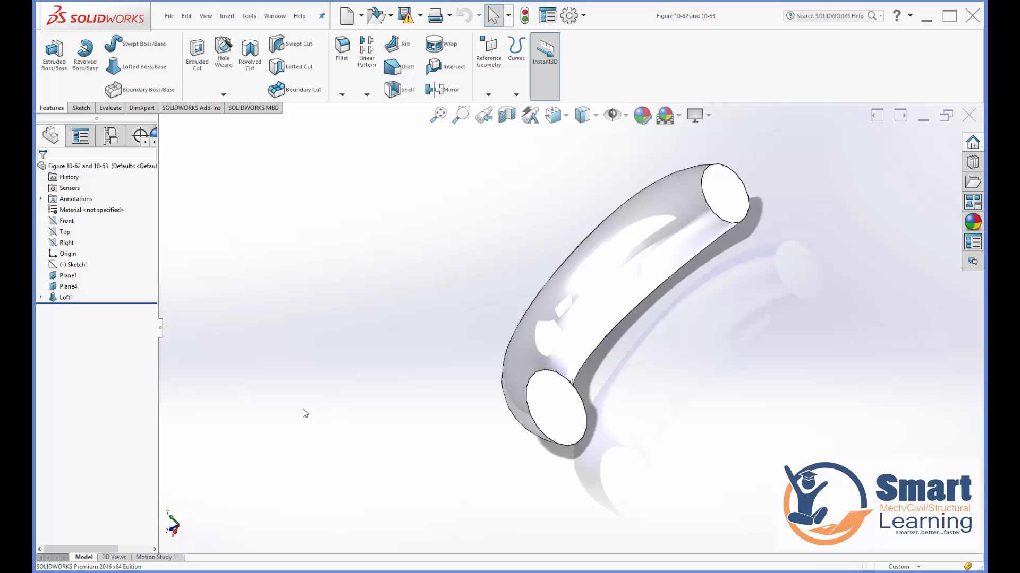
- Edit the four-profile loft in Figure 10-62 and 10-63 and try the Close loft option
middle_click_drag(461, 394, 522, 421)
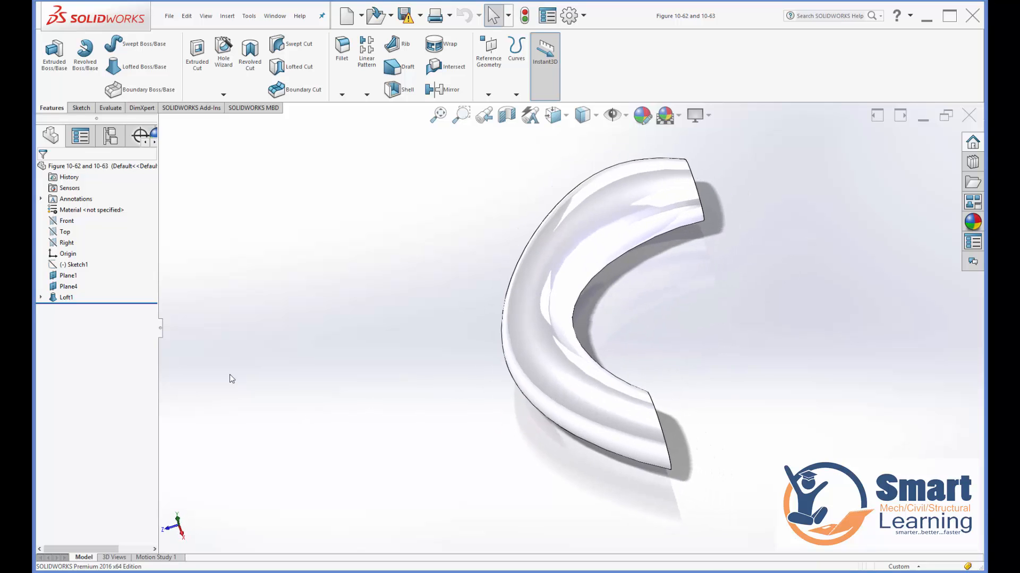
right_click(66, 299)
left_click(72, 268)
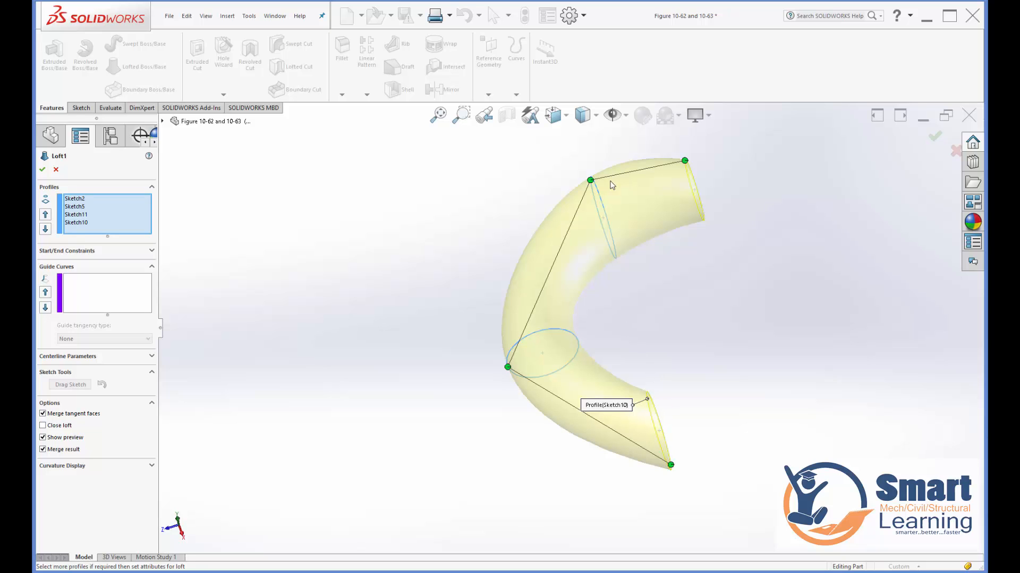
left_click(69, 426)
middle_click_drag(418, 464, 396, 425)
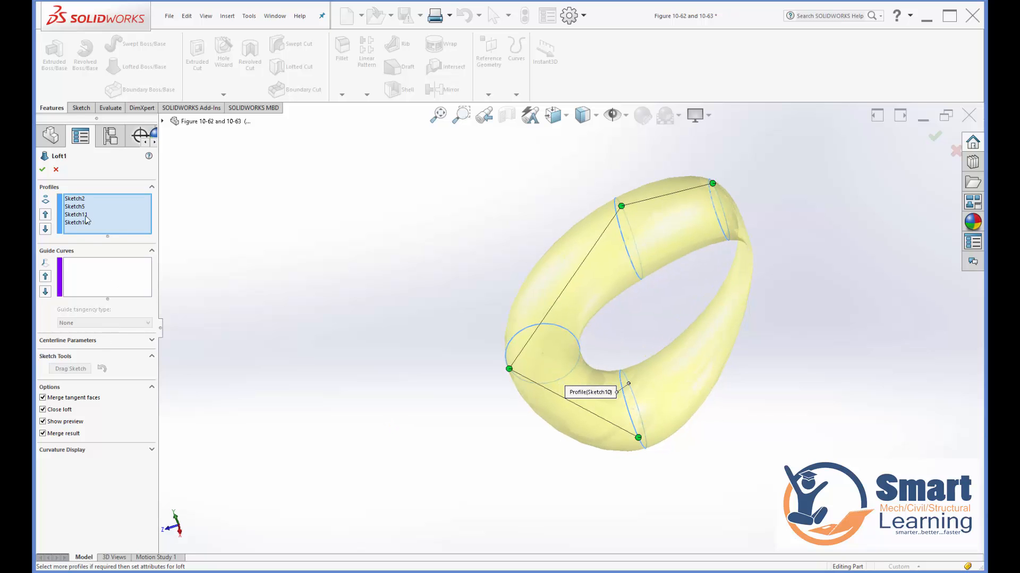
left_click(42, 169)
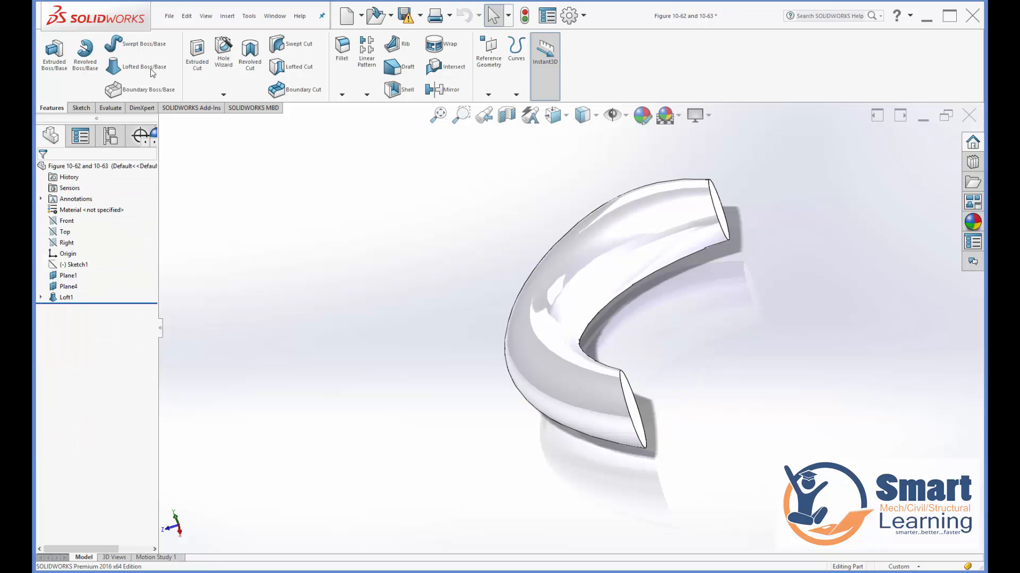
- Close the Figure 10-62 and 10-63 part without saving the changes
left_click(168, 16)
left_click(175, 73)
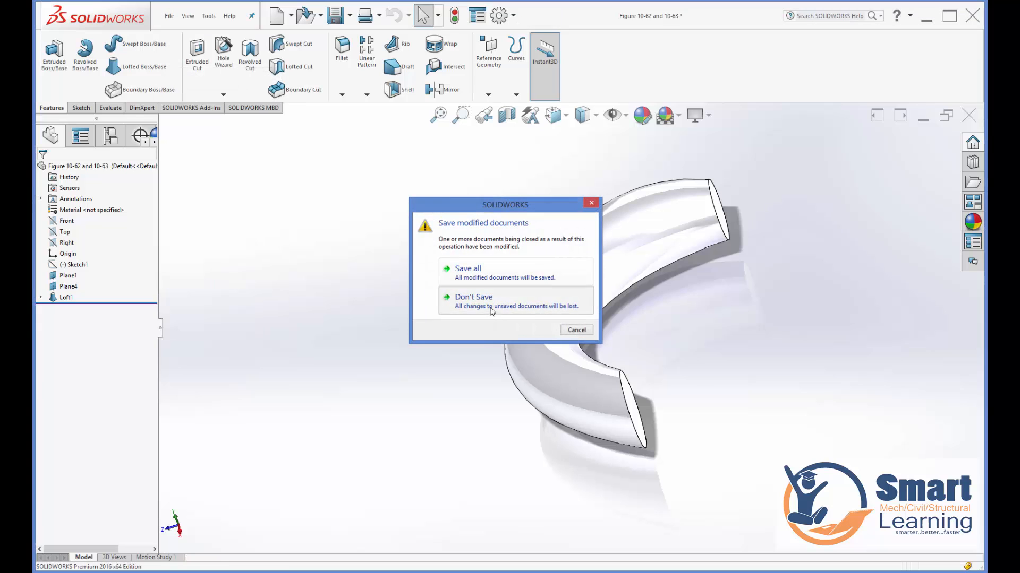
left_click(480, 295)
- Open the part Figure 10-64 from the c10_sw2016_exercise files folder
left_click(169, 16)
left_click(196, 49)
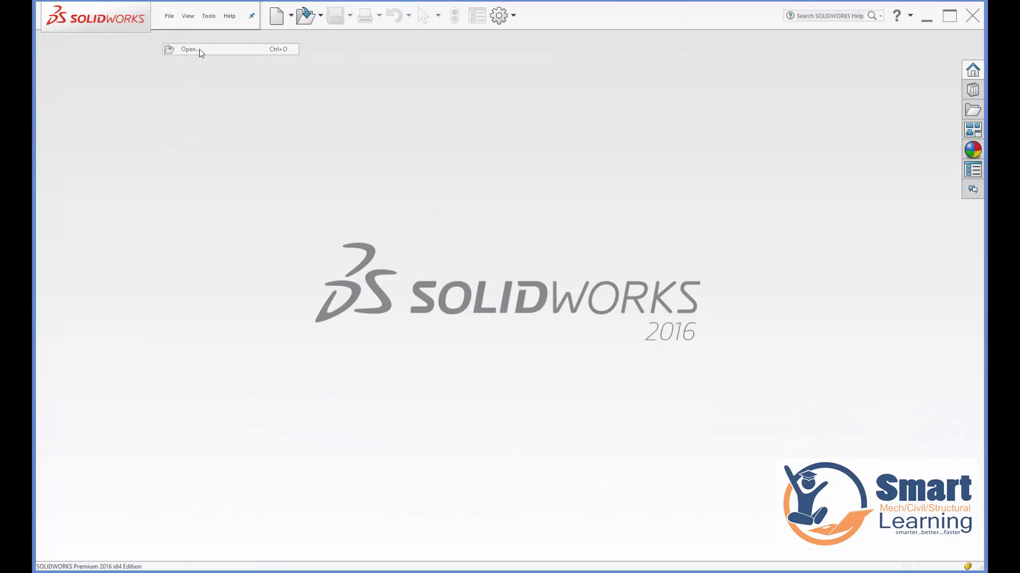
left_click(478, 363)
scroll(477, 349, "down", 3)
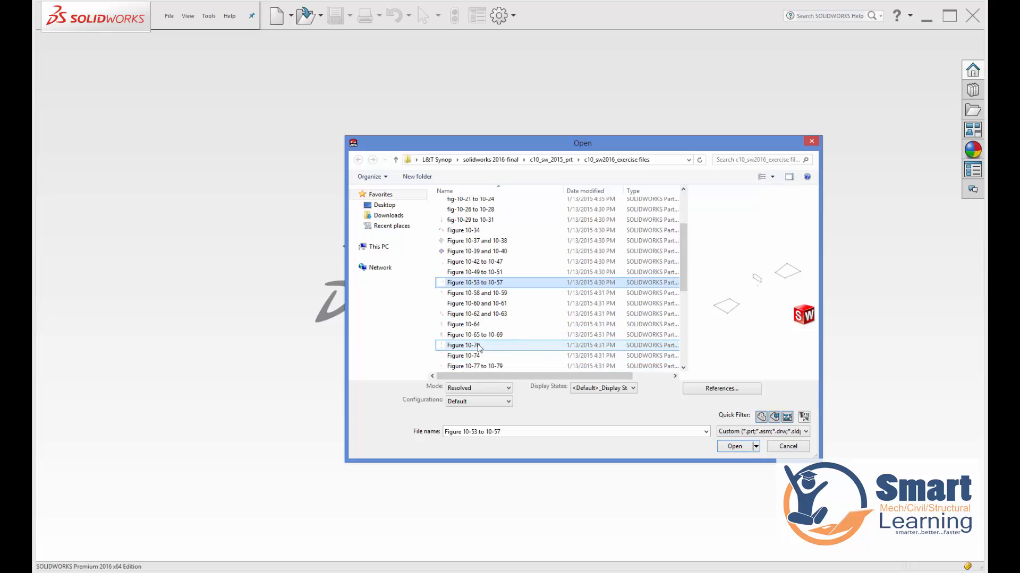
left_click(476, 313)
left_click(476, 325)
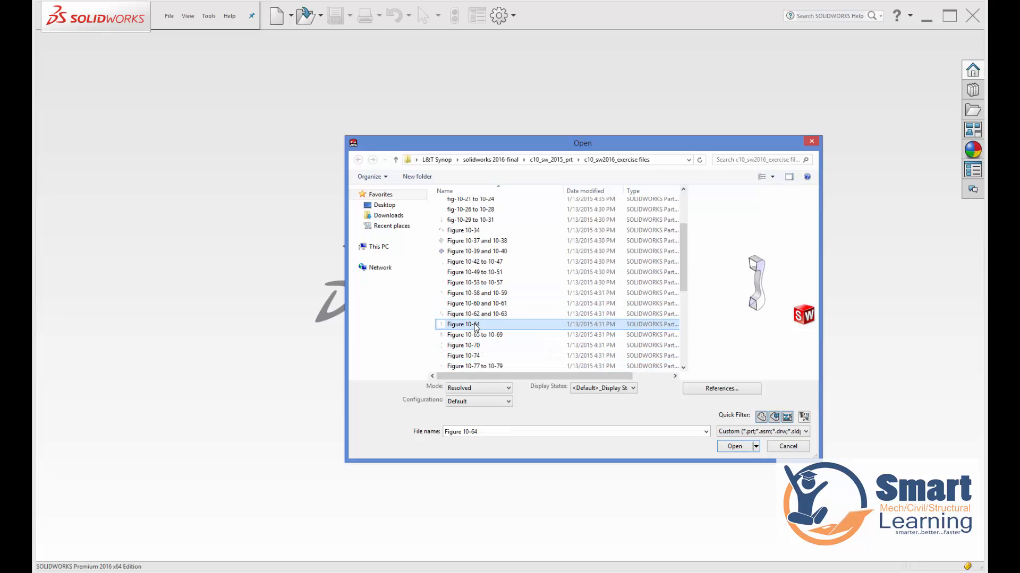
double_click(477, 325)
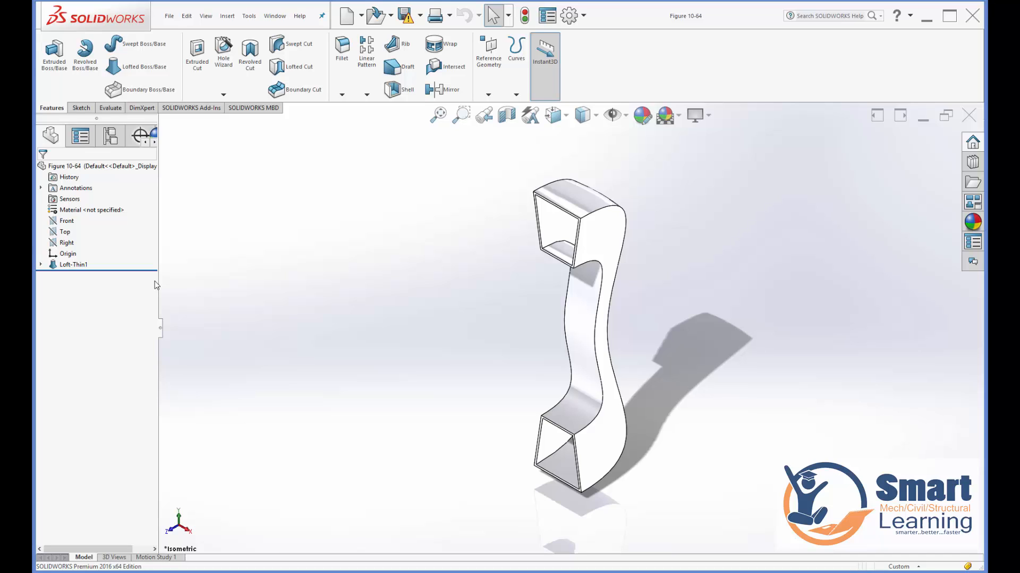
- Delete the Loft-Thin1 feature while keeping its absorbed sketches
left_click(223, 95)
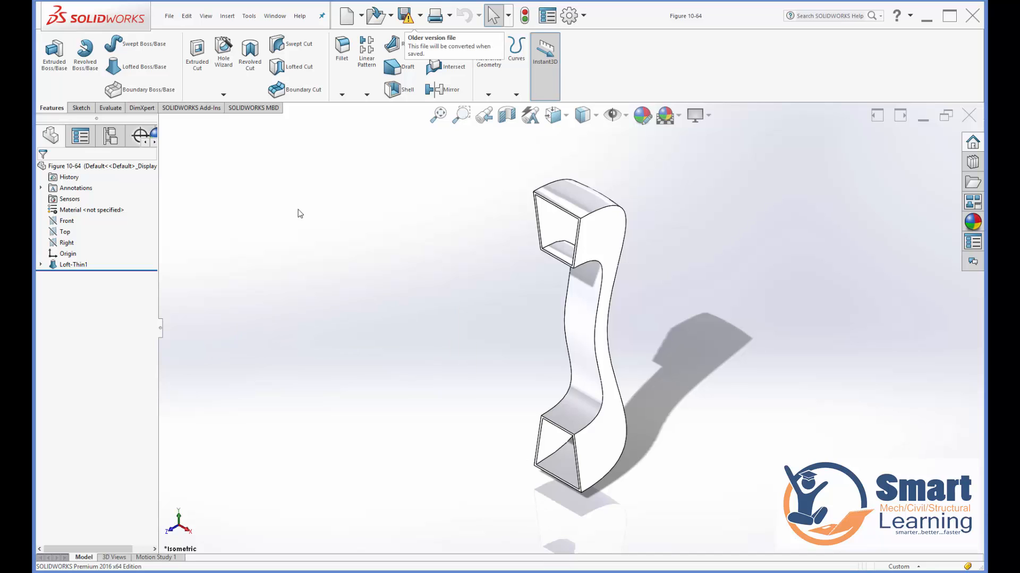
right_click(53, 268)
left_click(66, 320)
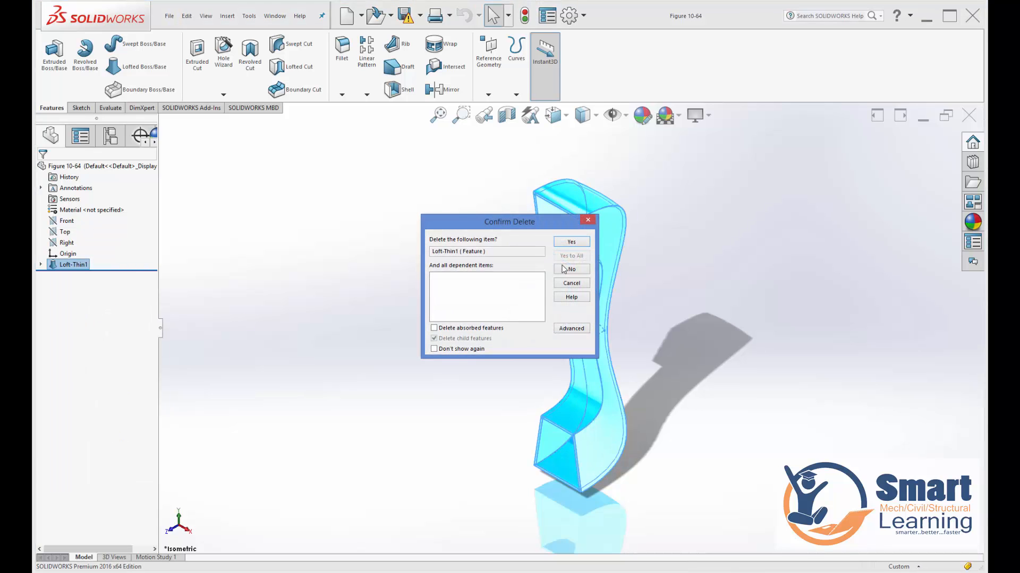
left_click(572, 242)
- Start a new loft with Sketch3, Sketch2 and Sketch1 as profiles, picking matching lower corners in that order
mouse_move(441, 287)
middle_mouse_down()
mouse_move(441, 359)
mouse_move(446, 329)
mouse_move(430, 346)
mouse_move(355, 334)
middle_mouse_up()
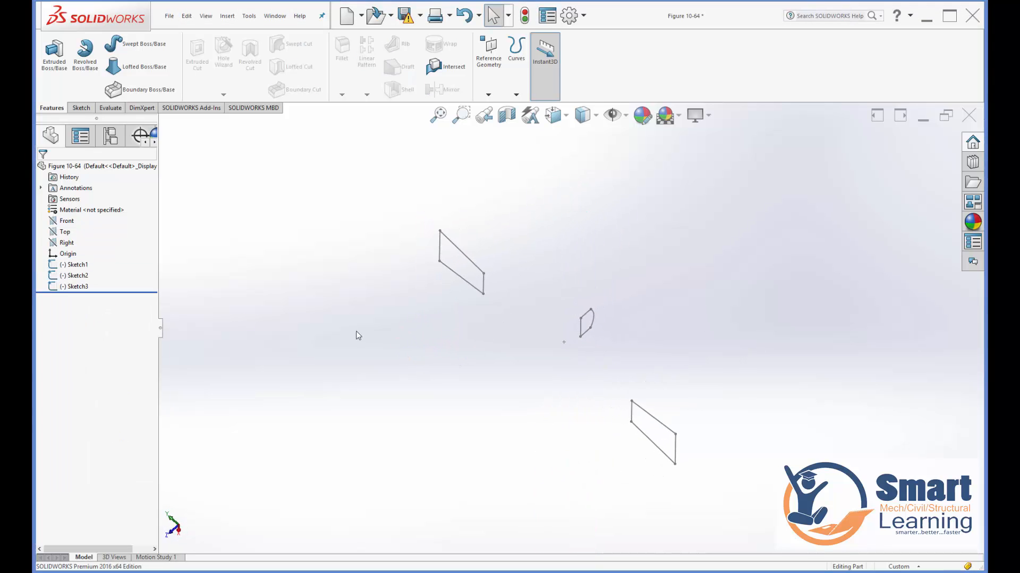
left_click(142, 69)
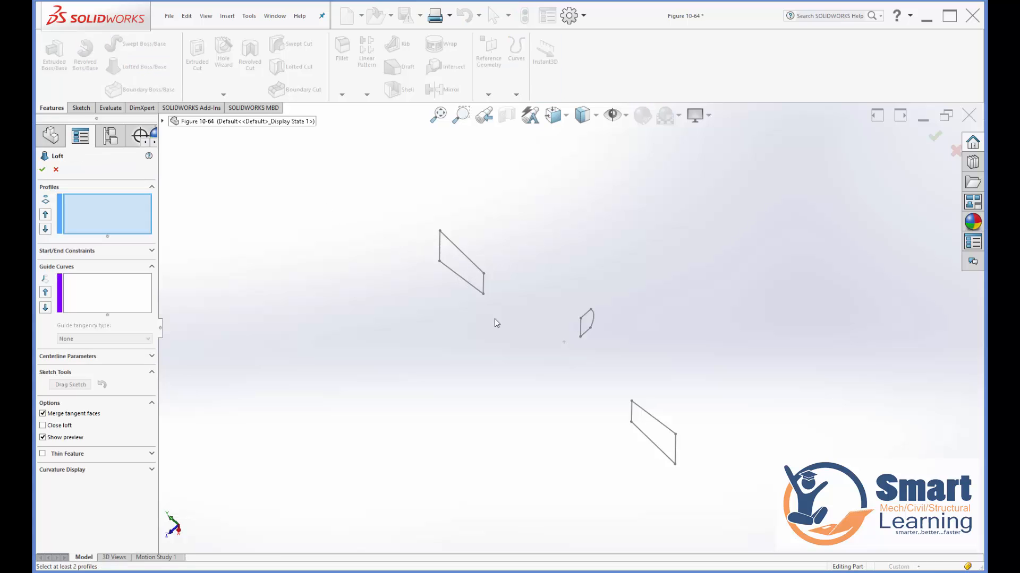
mouse_move(495, 323)
middle_mouse_down()
mouse_move(448, 326)
mouse_move(467, 329)
middle_mouse_up()
left_click(472, 286)
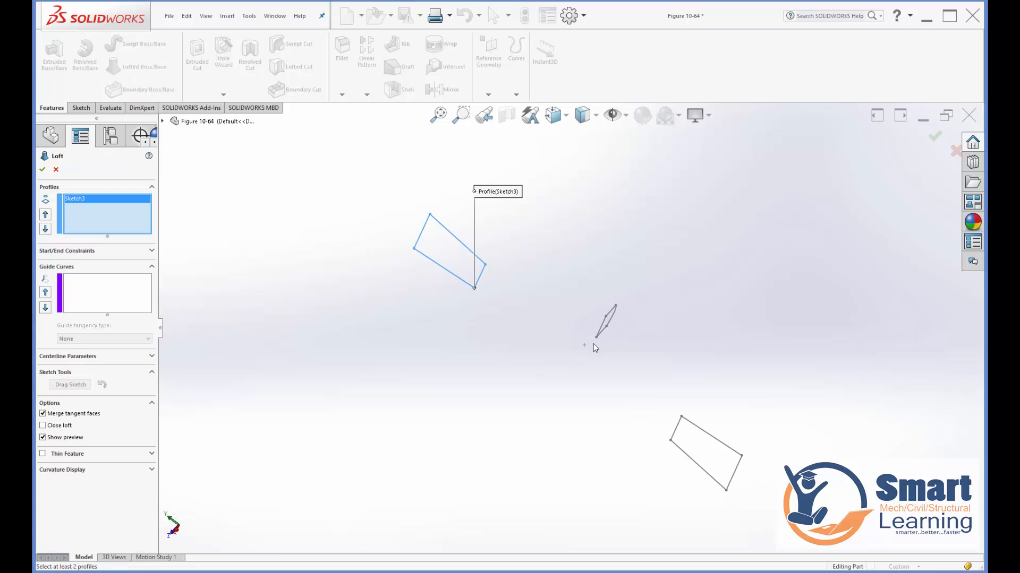
left_click(606, 326)
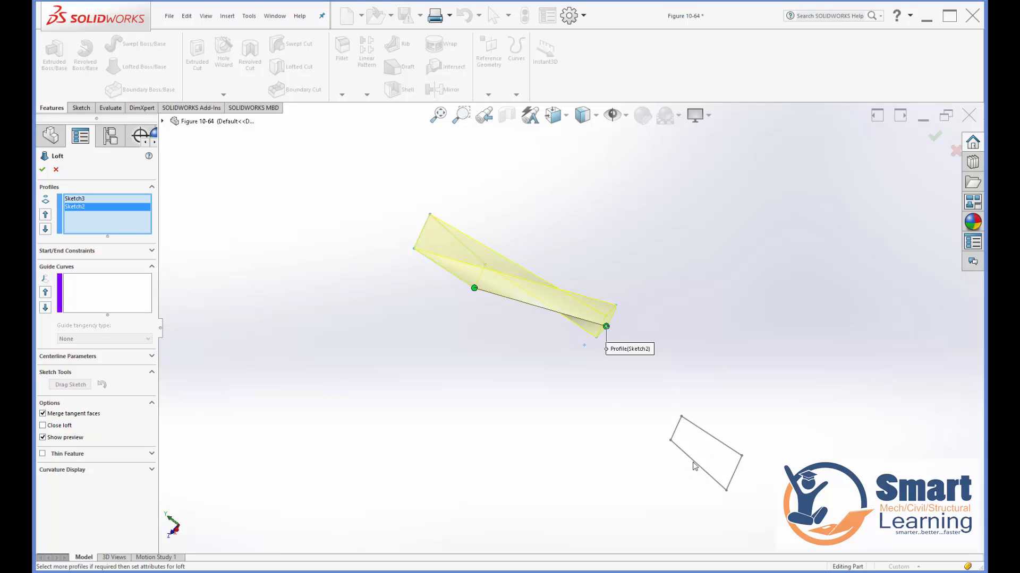
left_click(694, 466)
mouse_move(614, 453)
middle_mouse_down()
mouse_move(646, 325)
mouse_move(646, 432)
middle_mouse_up()
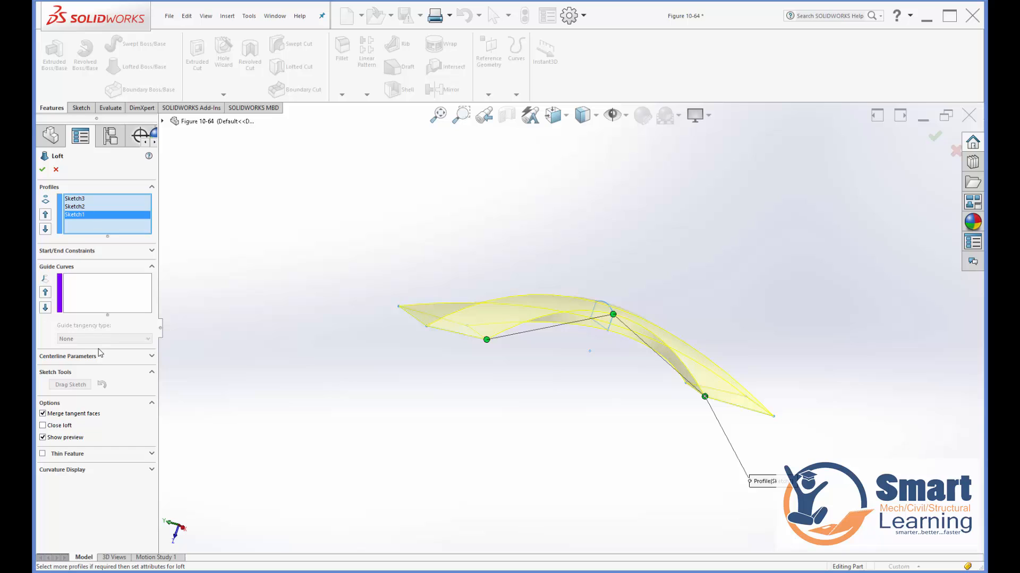
- Set both start and end constraints of the loft to Direction Vector, using the short straight side line of Sketch2 as direction
left_click(76, 252)
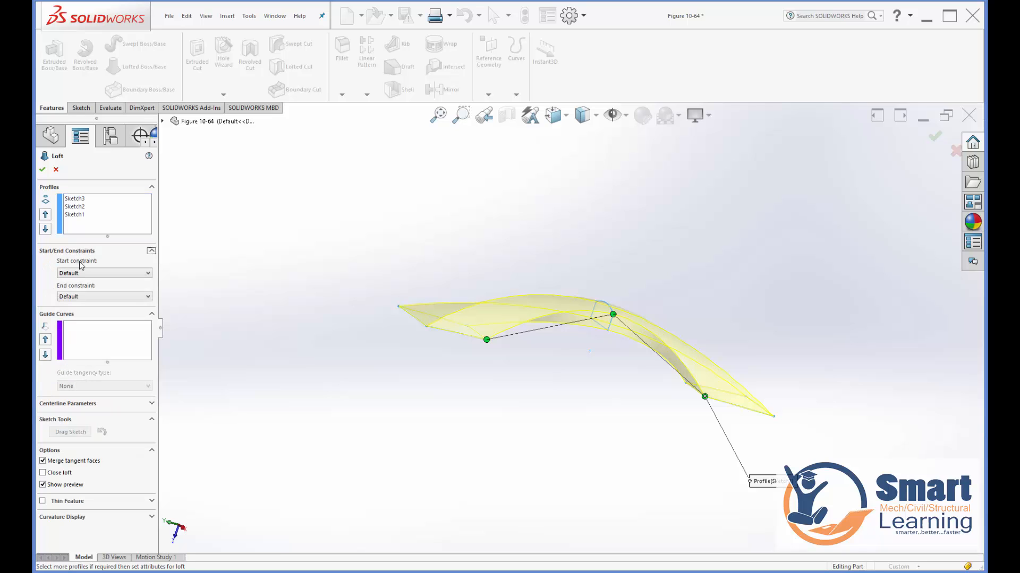
left_click(81, 273)
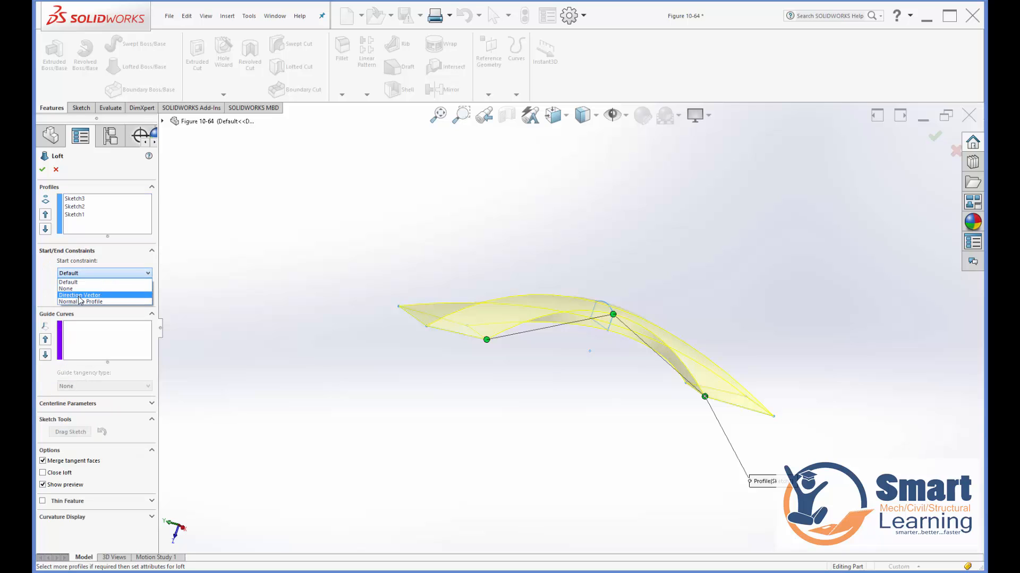
left_click(79, 296)
left_click(611, 325)
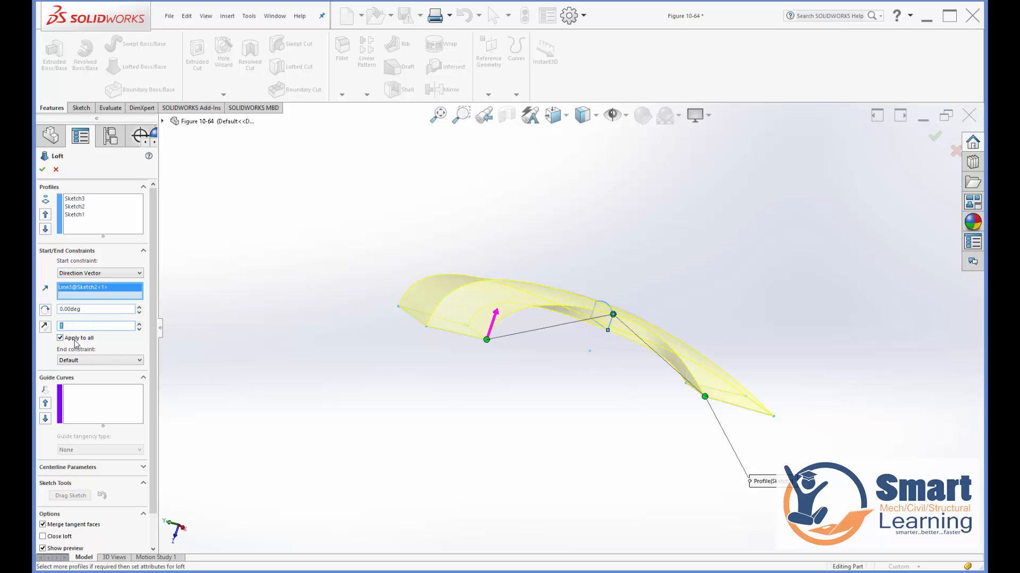
left_click(80, 360)
left_click(81, 387)
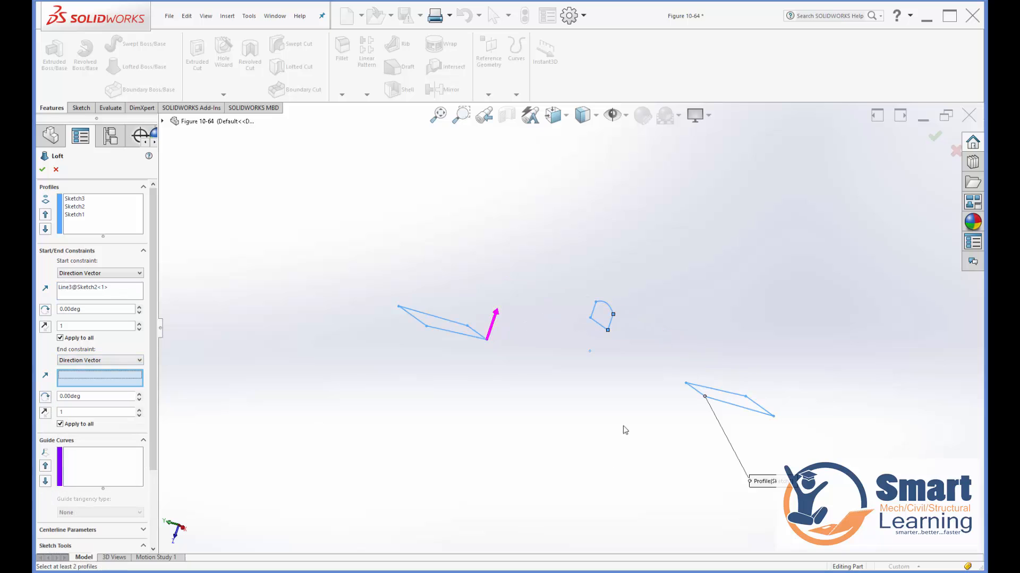
left_click(612, 327)
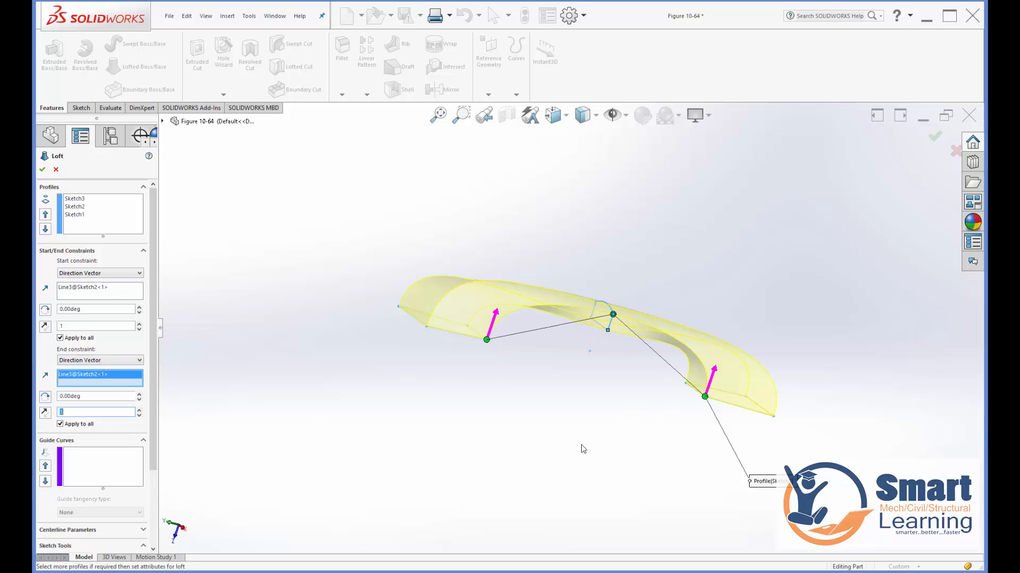
middle_click_drag(581, 449, 479, 435)
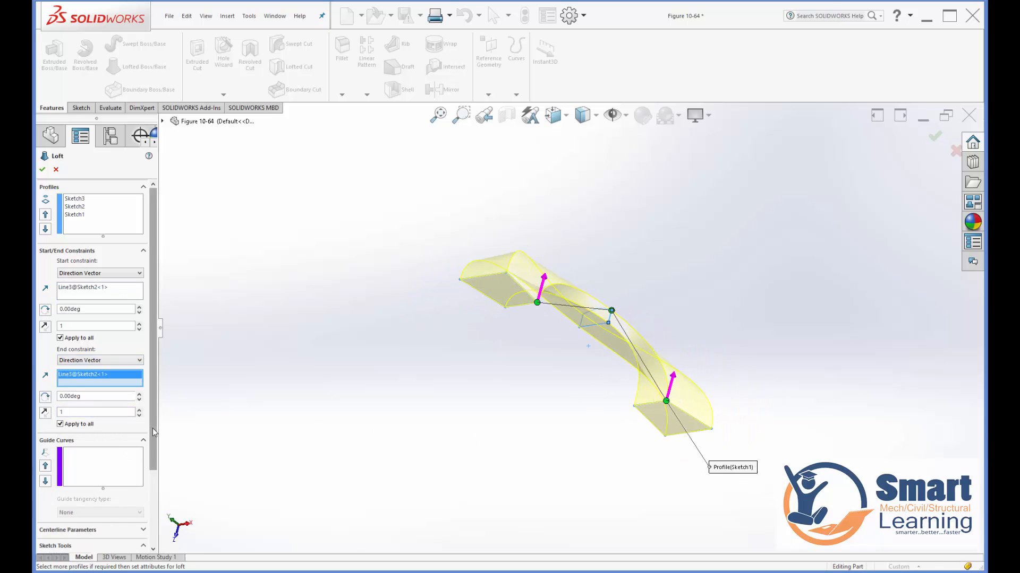
- Enable a One-Direction thin feature with 2 mm thickness and try to create the loft
left_click_drag(154, 431, 148, 533)
left_click(81, 528)
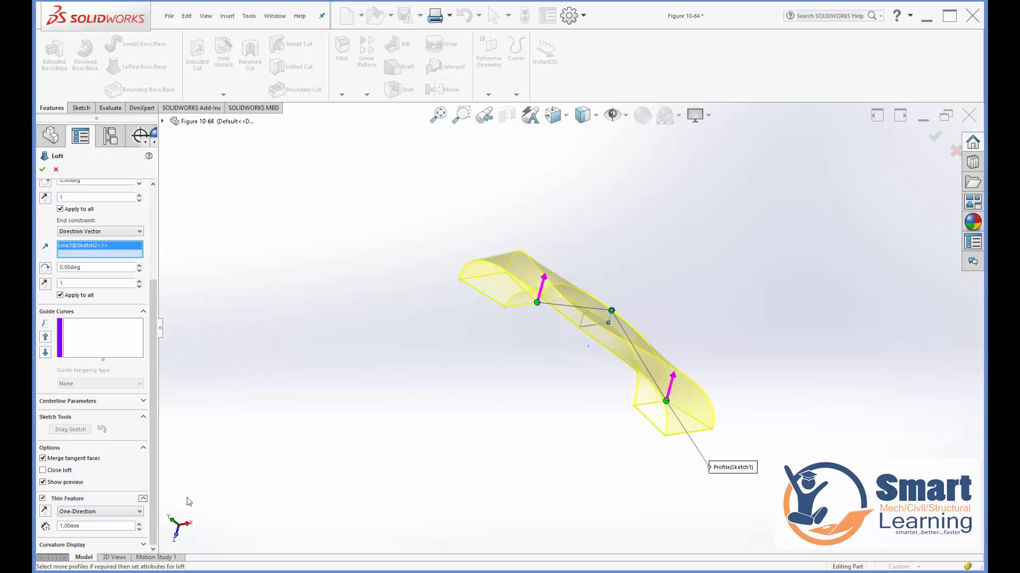
left_click_drag(85, 527, 39, 528)
type("2")
left_click(45, 173)
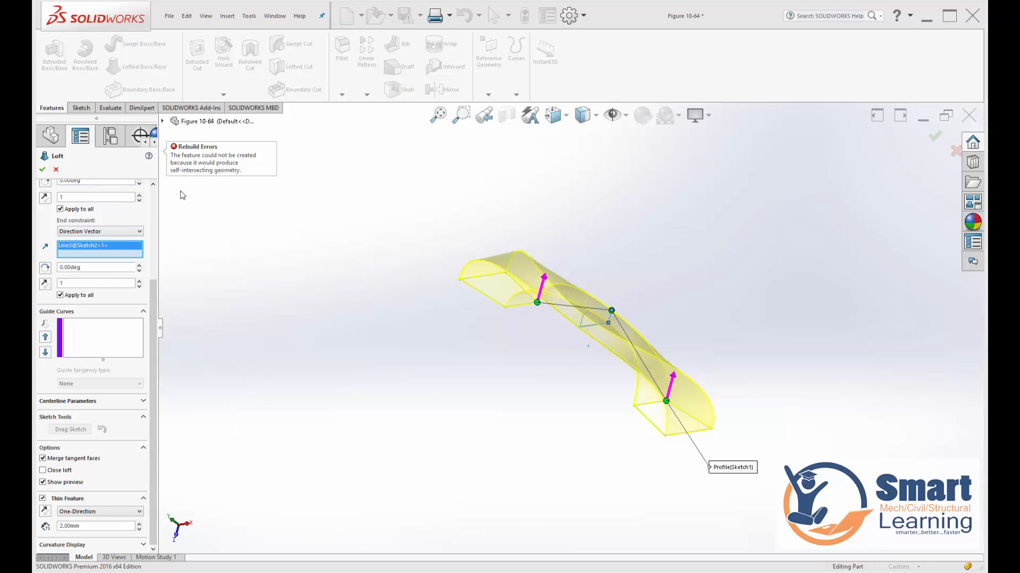
- Move the loft connector on the middle profile to its lower corner in line with the end profiles' points and create the thin loft
mouse_move(584, 391)
middle_mouse_down()
mouse_move(562, 499)
mouse_move(558, 487)
middle_mouse_up()
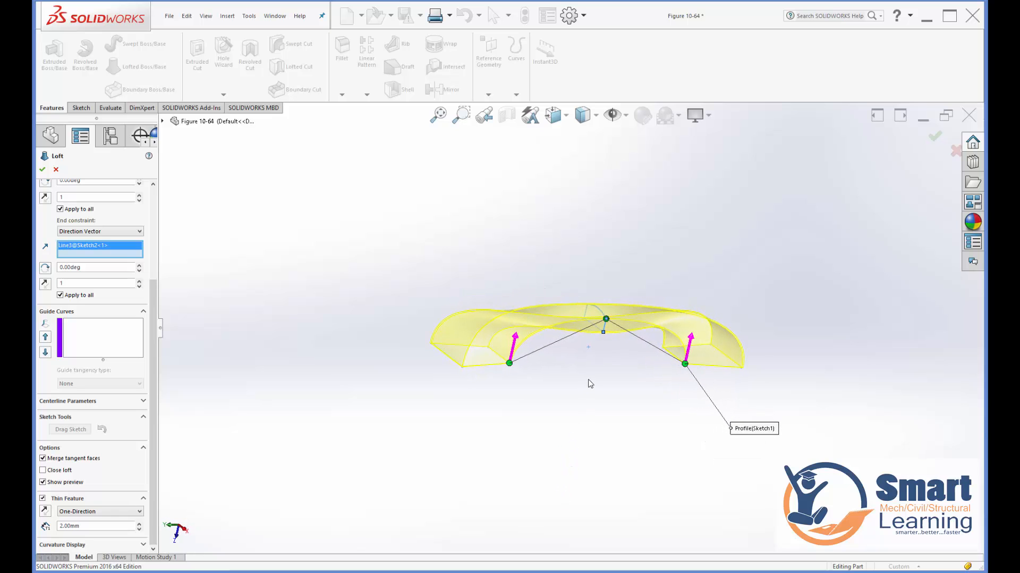
mouse_move(598, 359)
middle_mouse_down("ctrl")
mouse_move(604, 348)
mouse_move(595, 370)
middle_mouse_up("ctrl")
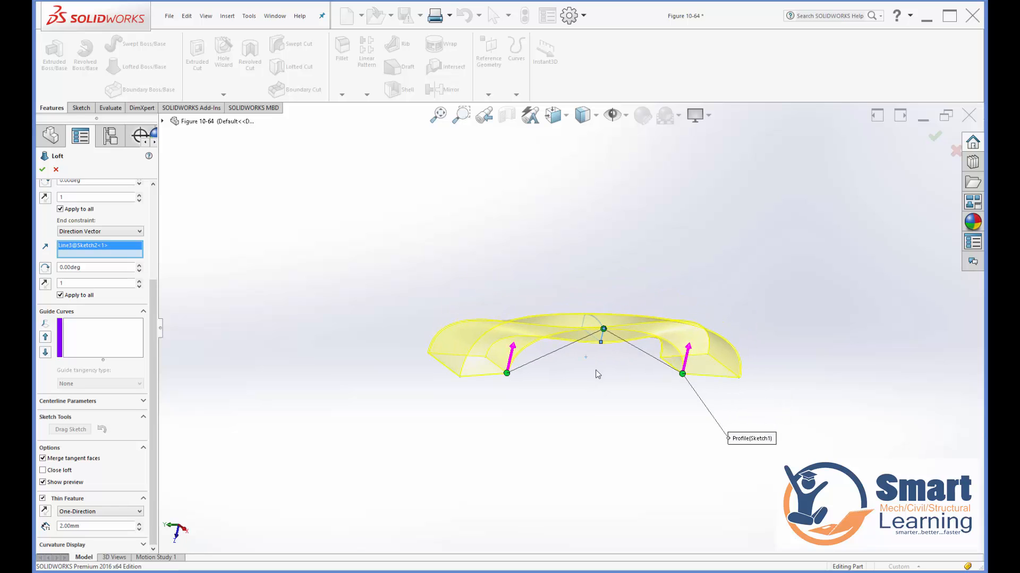
left_click_drag(603, 329, 600, 343)
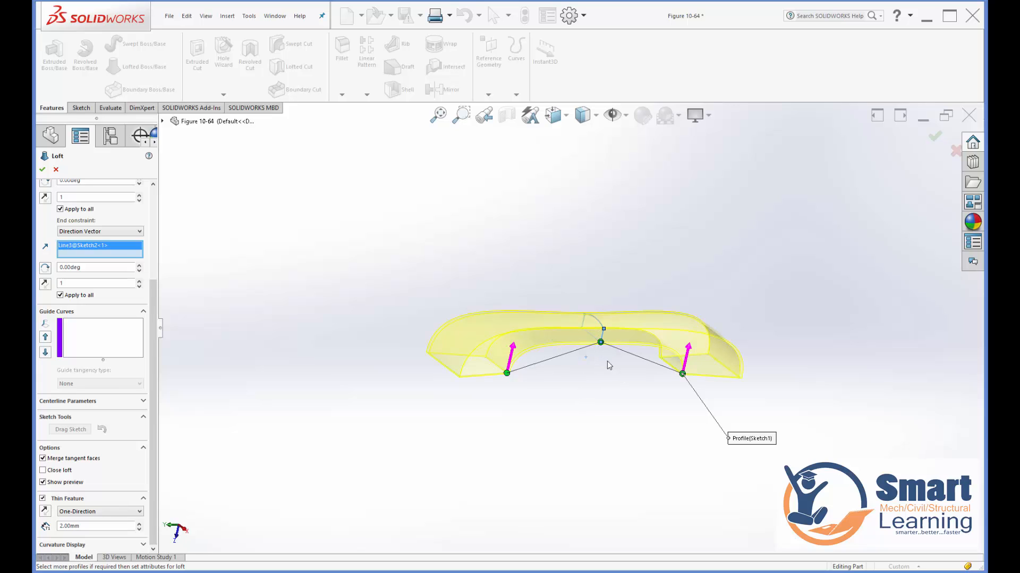
mouse_move(507, 373)
left_mouse_down()
mouse_move(464, 382)
mouse_move(507, 374)
left_mouse_up()
left_click(42, 169)
- Delete the Loft-Thin2 feature while keeping its absorbed sketches
middle_click_drag(469, 396, 269, 309)
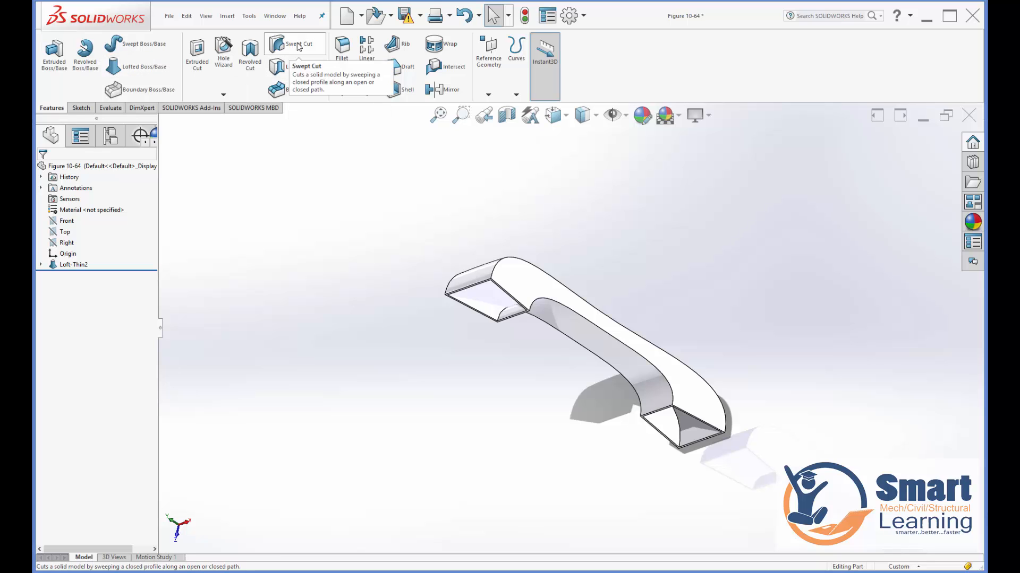
right_click(65, 265)
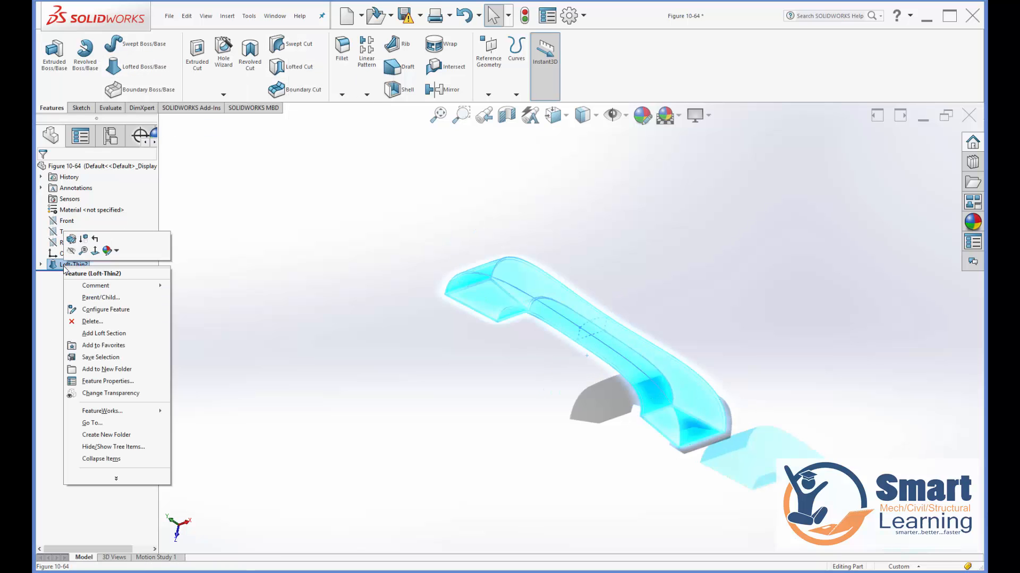
left_click(75, 322)
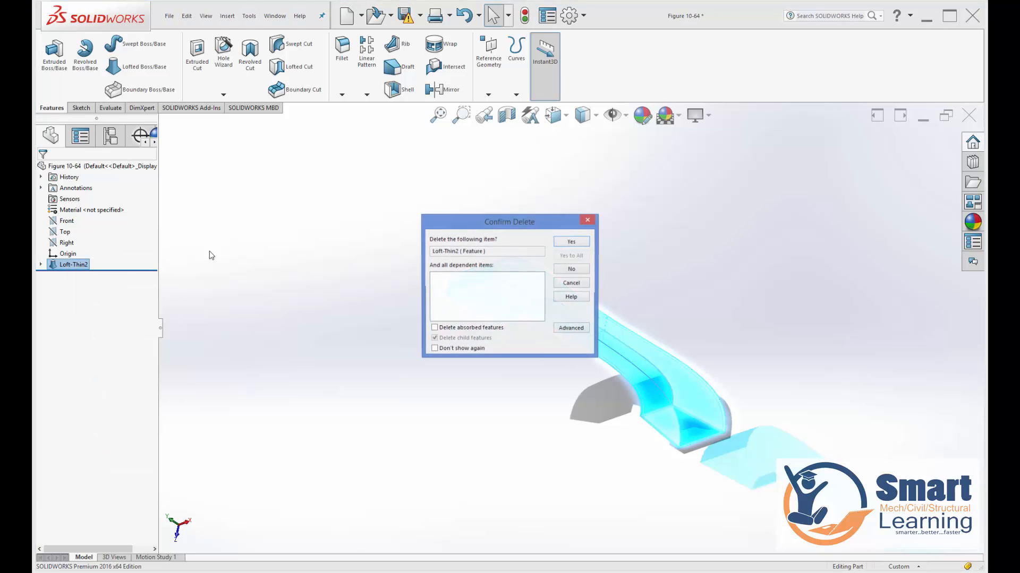
left_click(571, 242)
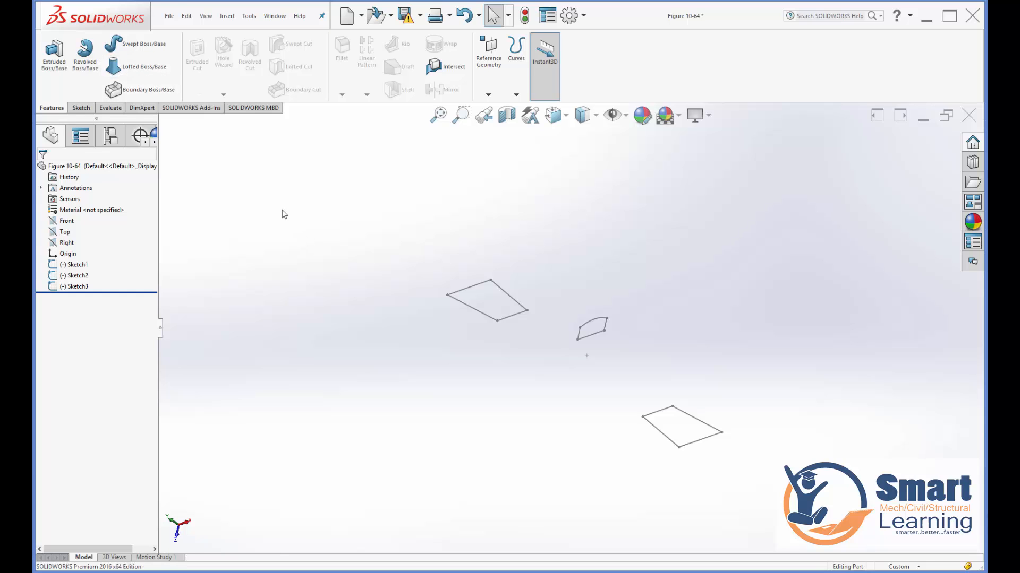
- Close the Figure 10-64 part without saving the changes
left_click(169, 16)
left_click(192, 73)
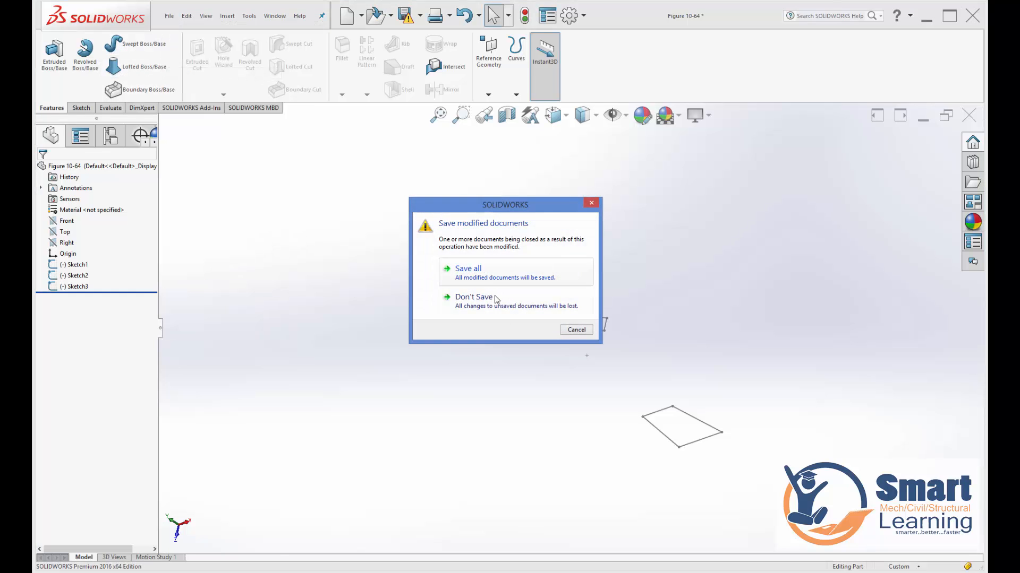
left_click(531, 298)
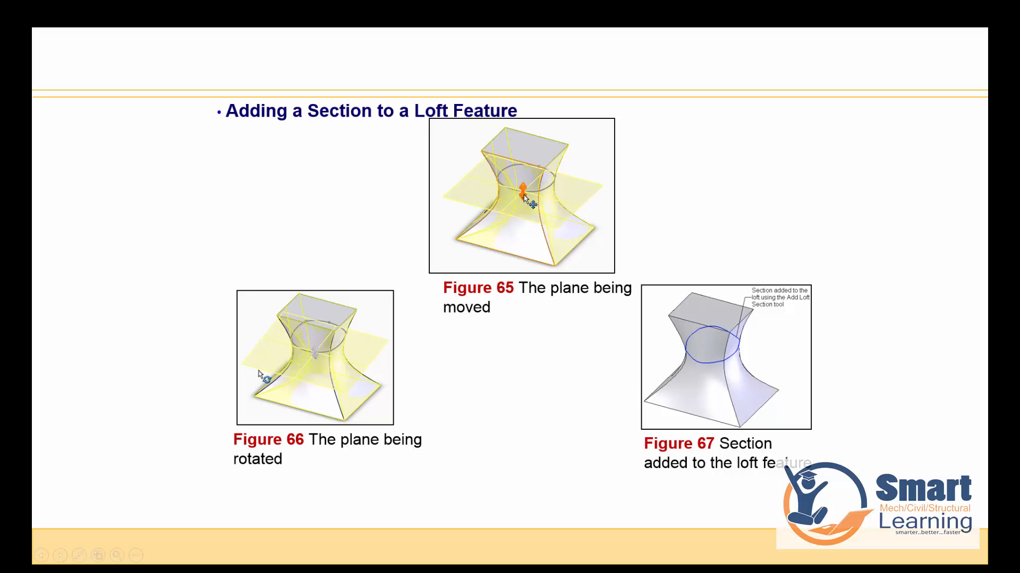
key("Right")
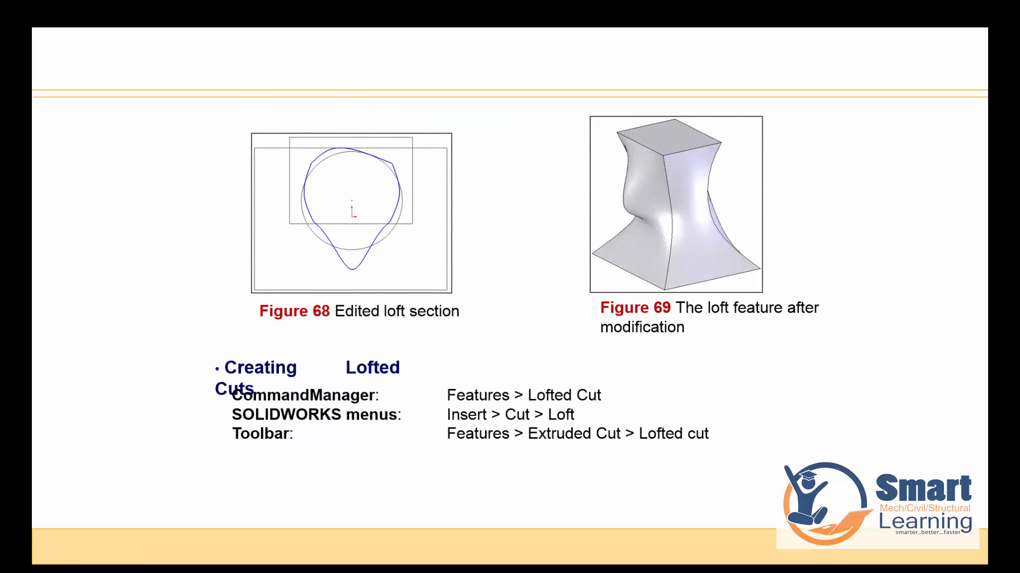
key("Right")
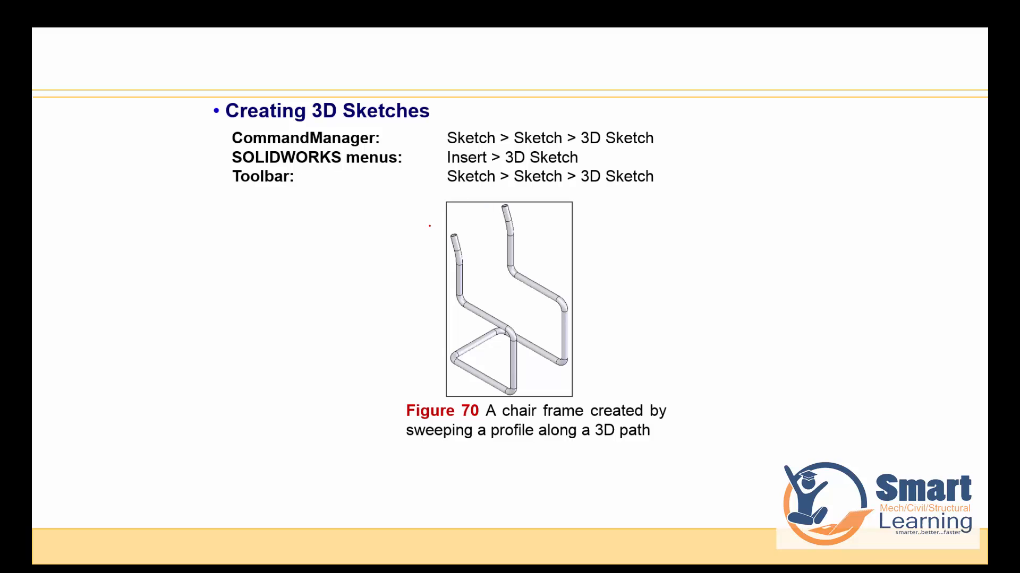
mouse_move(464, 234)
left_mouse_down()
mouse_move(517, 376)
mouse_move(480, 379)
mouse_move(488, 322)
mouse_move(562, 355)
mouse_move(506, 185)
left_mouse_up()
key("Right")
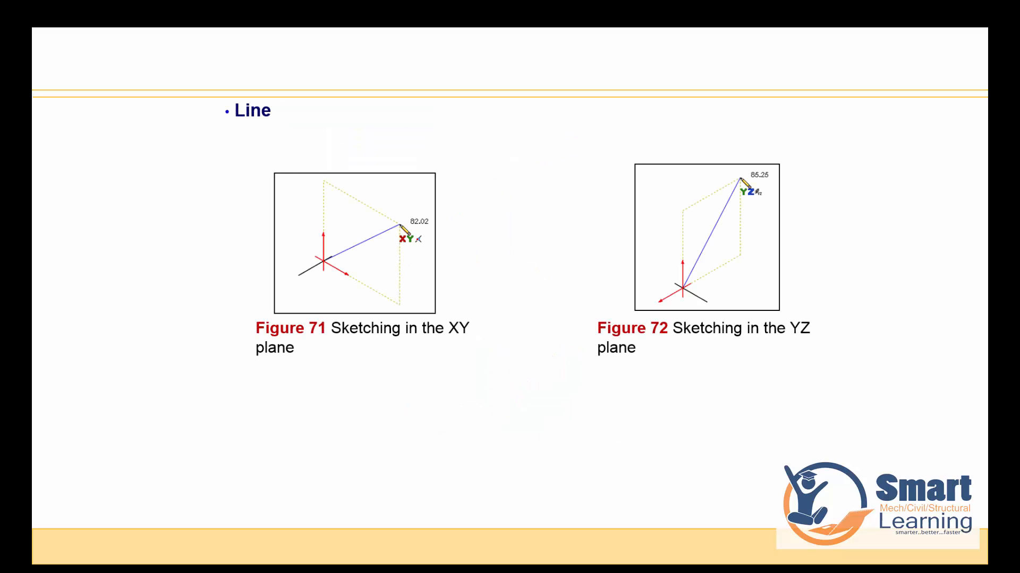
key("Right")
key("Right")
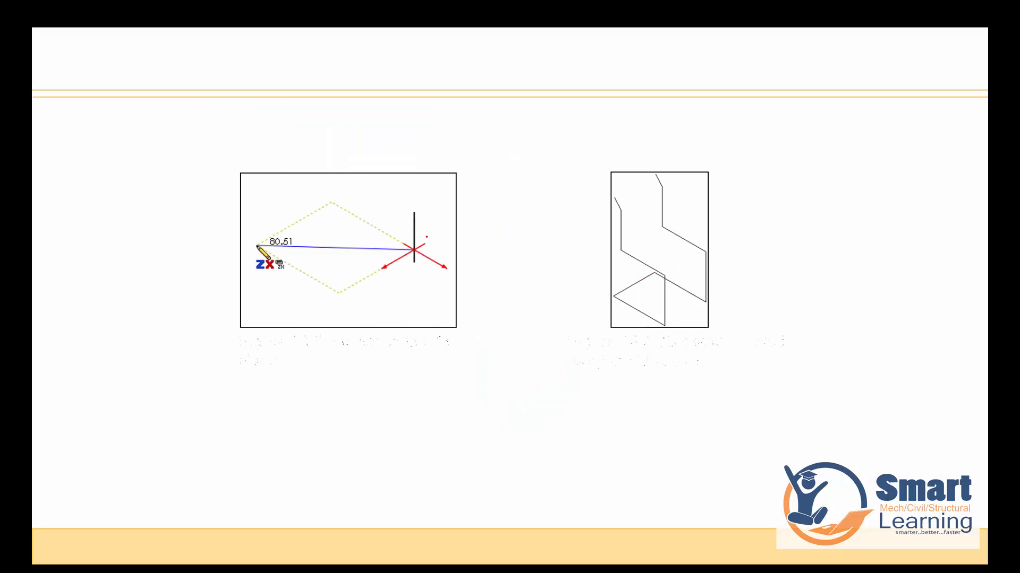